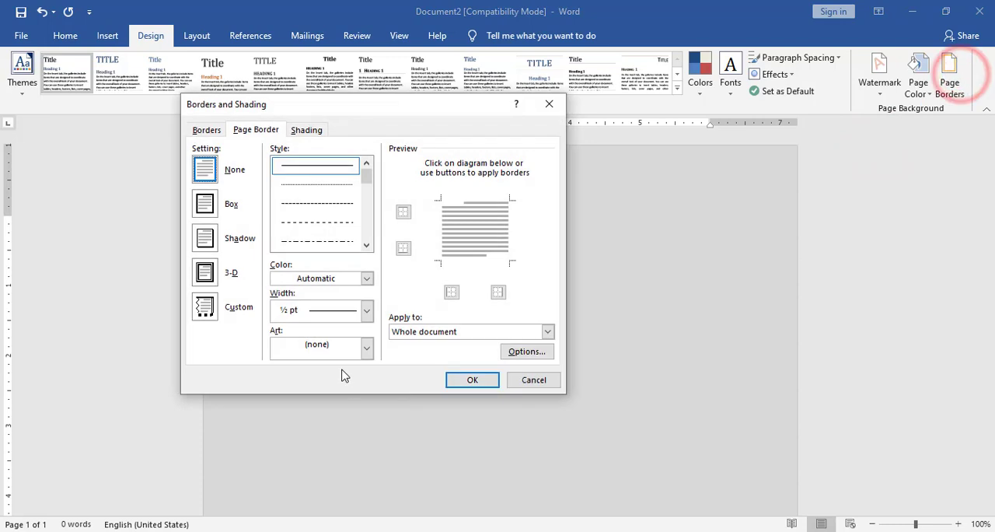
# Apply a palm-tree art page border with a width of 18 pt to the whole document.
pyautogui.click(320, 345)
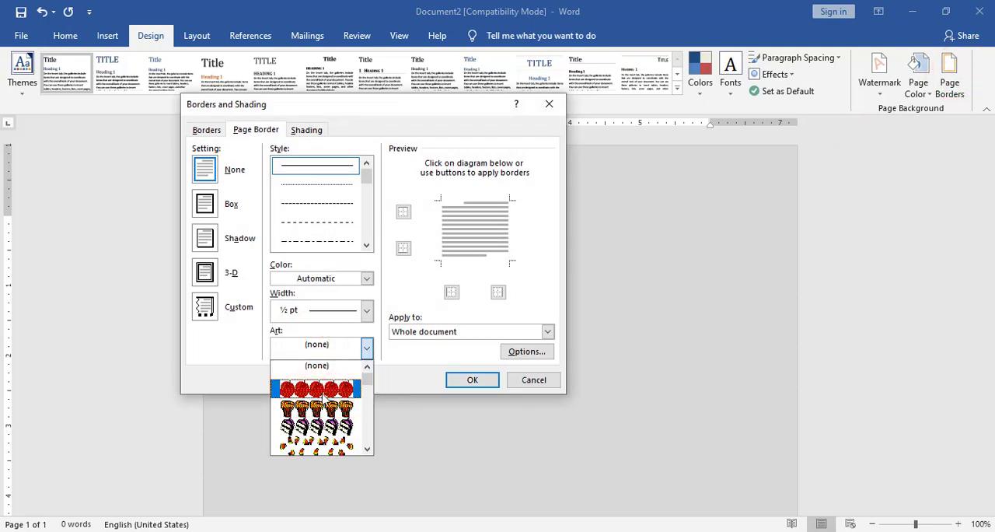
pyautogui.scroll(-10, 320, 402)
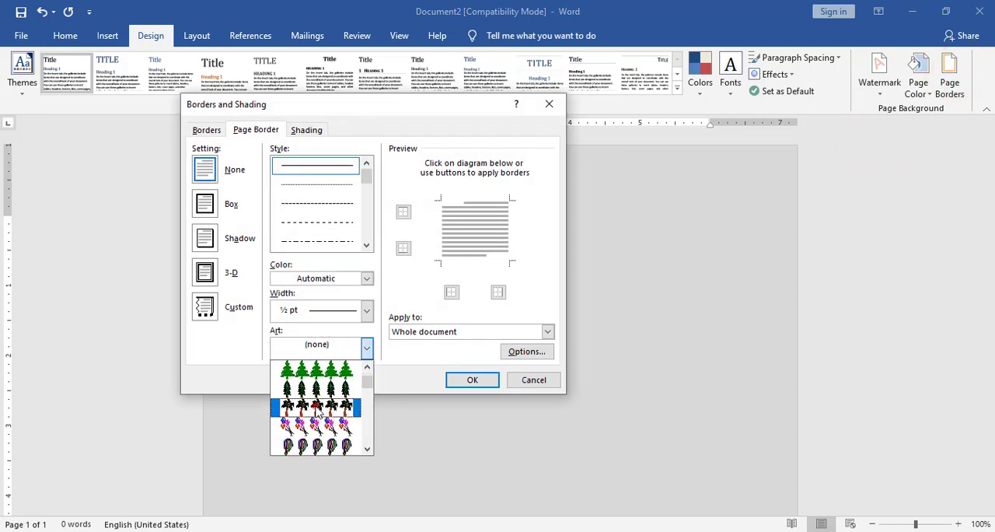
pyautogui.click(311, 405)
pyautogui.click(310, 312)
pyautogui.click(310, 312)
pyautogui.click(310, 312)
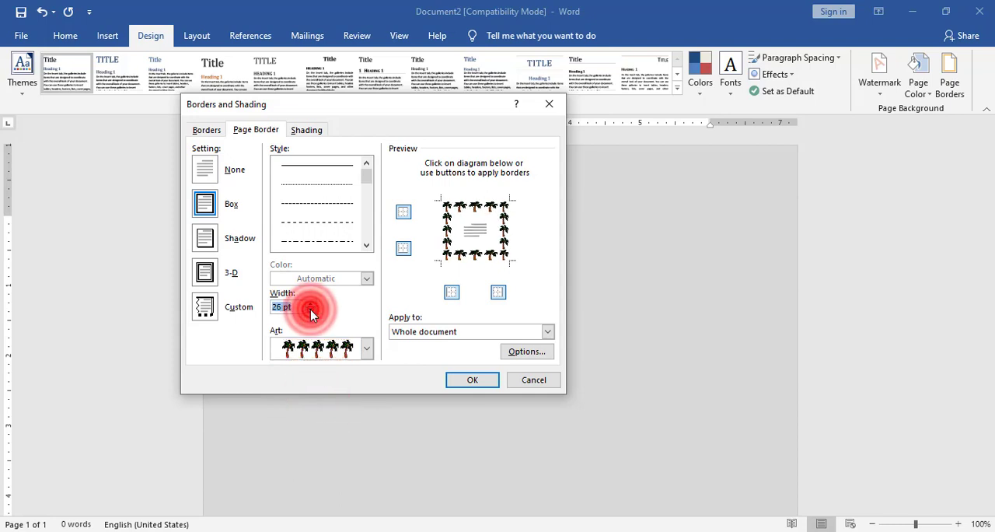
pyautogui.click(310, 312)
pyautogui.click(310, 312)
pyautogui.click(310, 312)
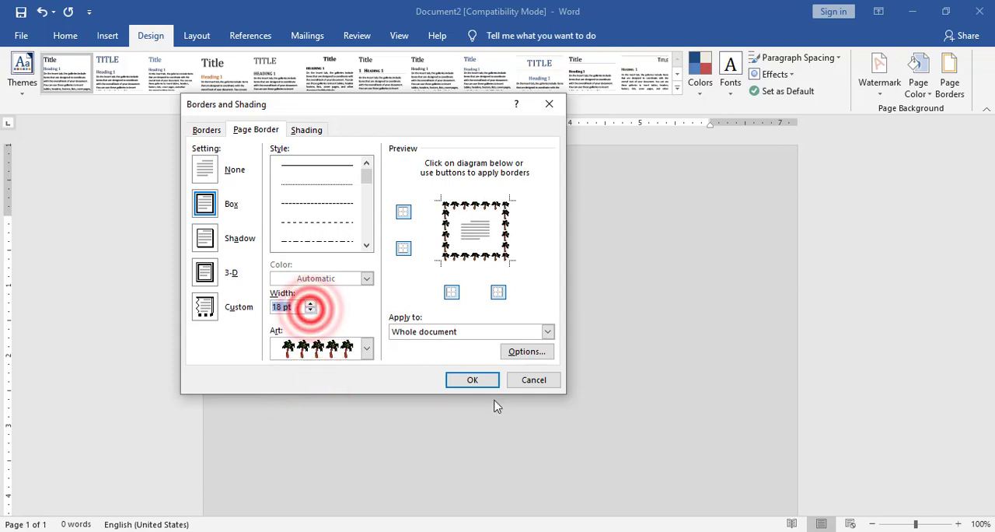
pyautogui.click(473, 379)
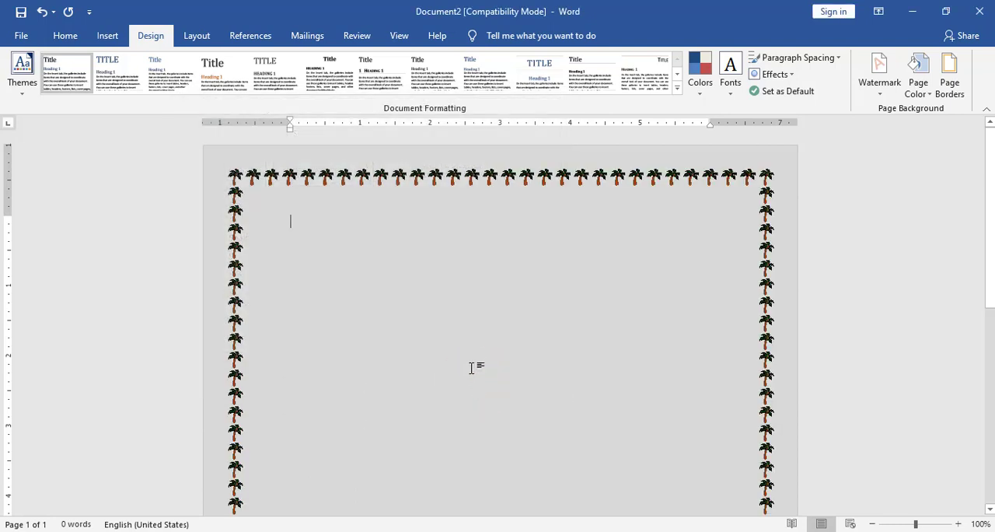
# Reduce the width of the palm-tree page border to below 14 pt.
pyautogui.click(947, 98)
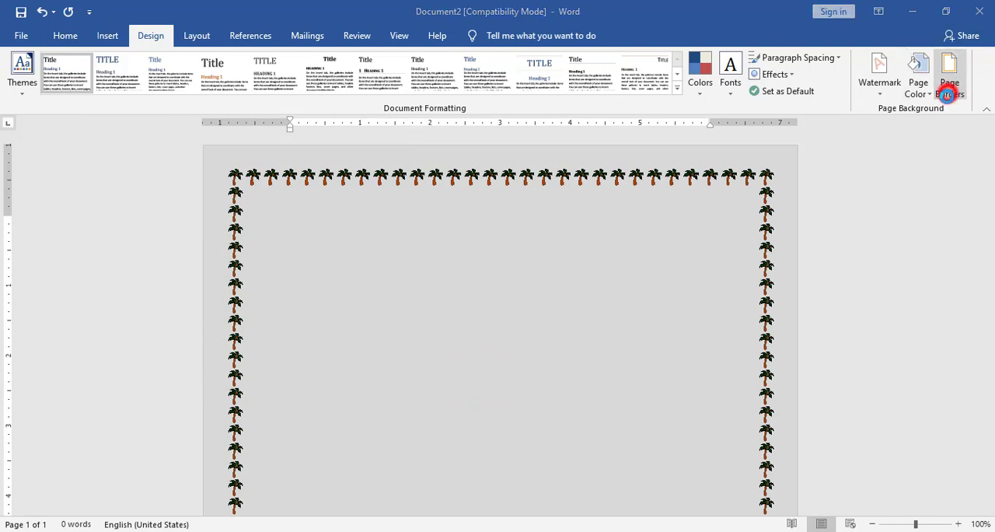
pyautogui.click(311, 311)
pyautogui.click(310, 312)
pyautogui.click(311, 311)
pyautogui.click(311, 311)
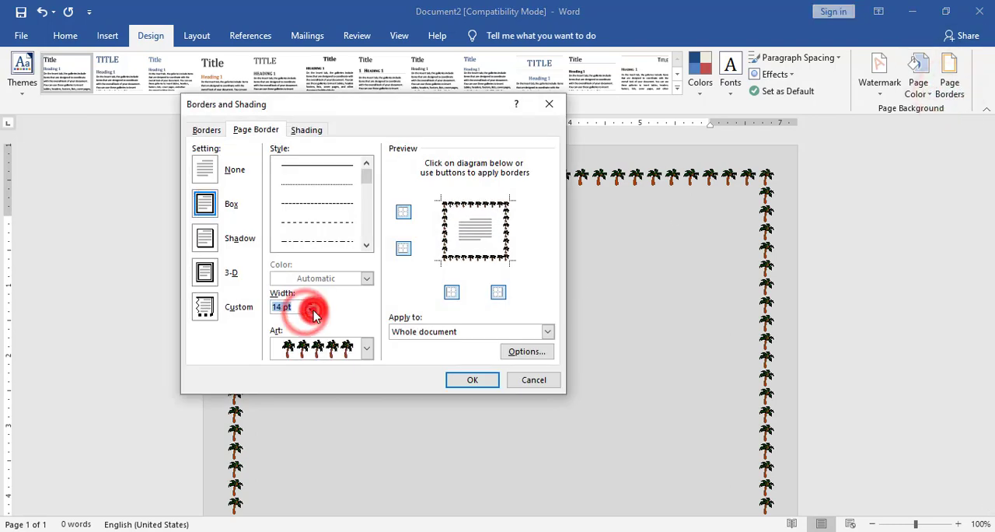
pyautogui.click(311, 311)
pyautogui.click(311, 311)
pyautogui.click(311, 311)
pyautogui.click(312, 310)
pyautogui.click(312, 310)
pyautogui.click(473, 380)
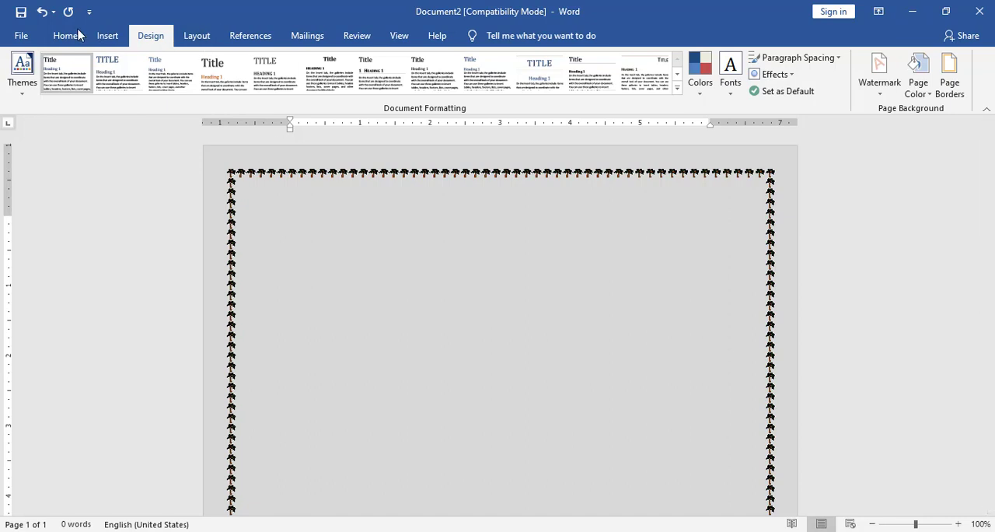
# Switch to Photos to examine the header layout in Word Sample 2.png, and return to the Word document.
pyautogui.click(107, 35)
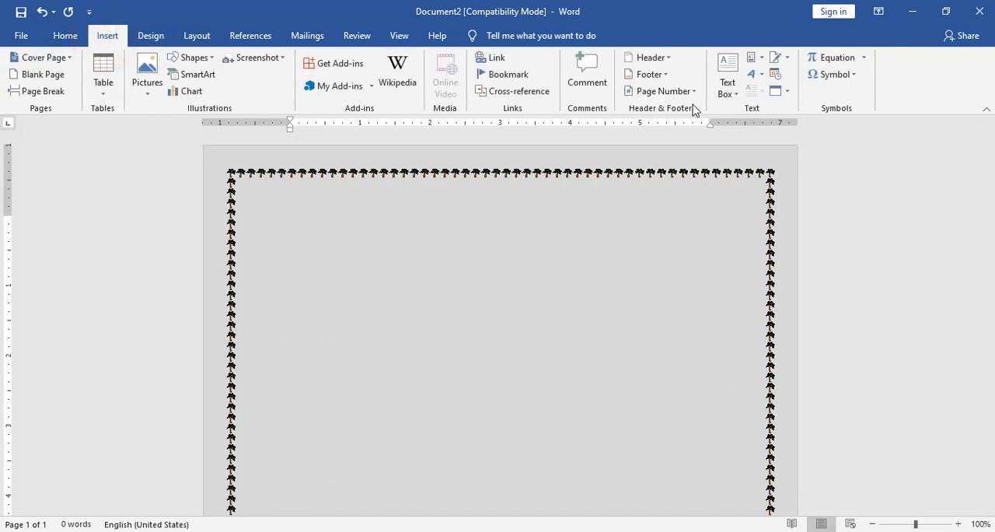
pyautogui.click(522, 531)
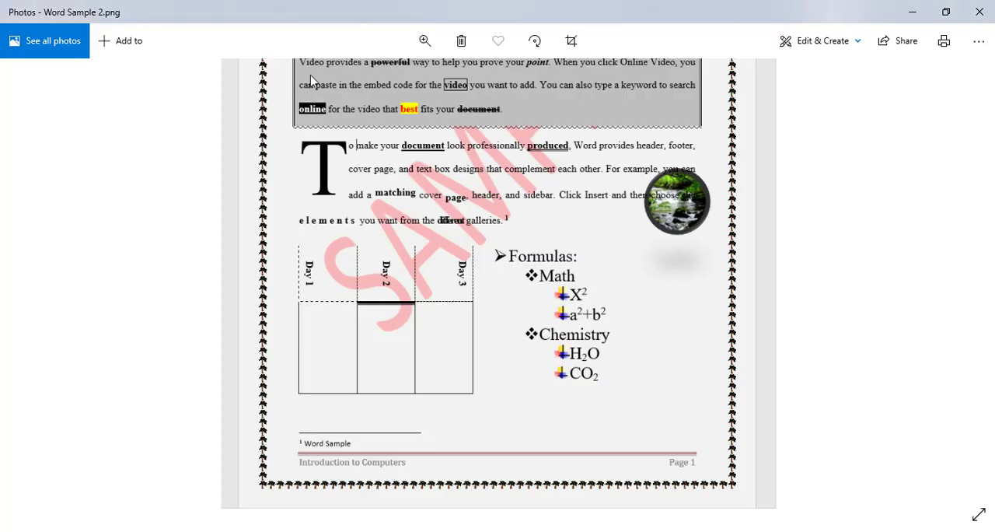
pyautogui.scroll(5, 424, 333)
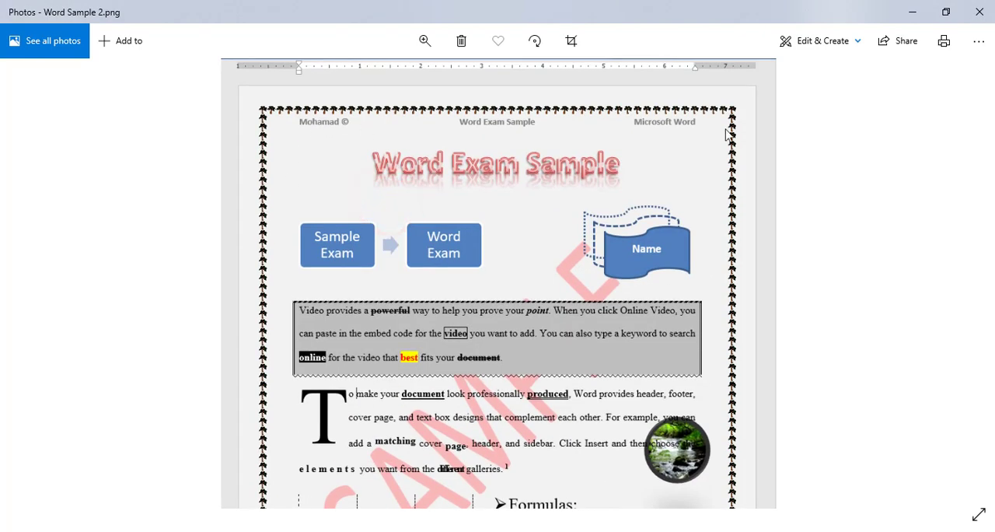
pyautogui.click(423, 531)
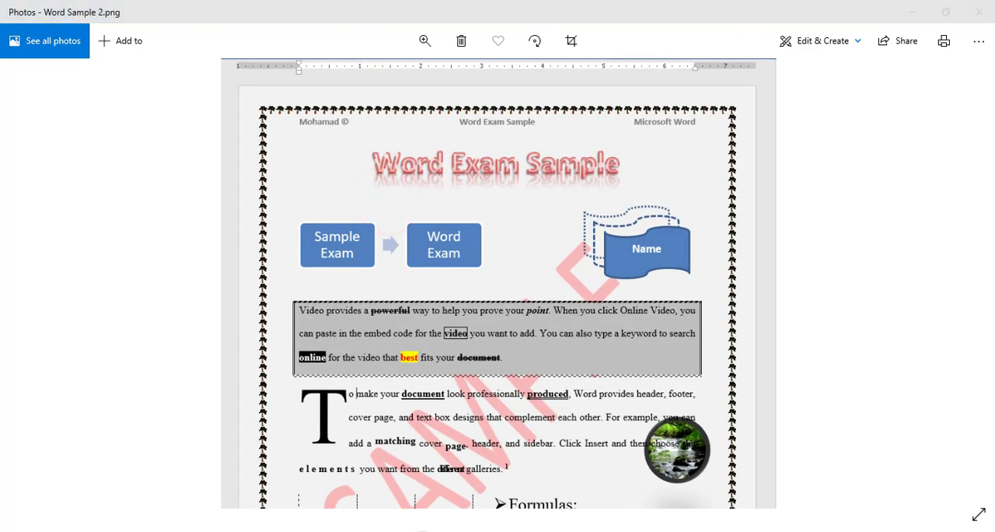
pyautogui.click(743, 29)
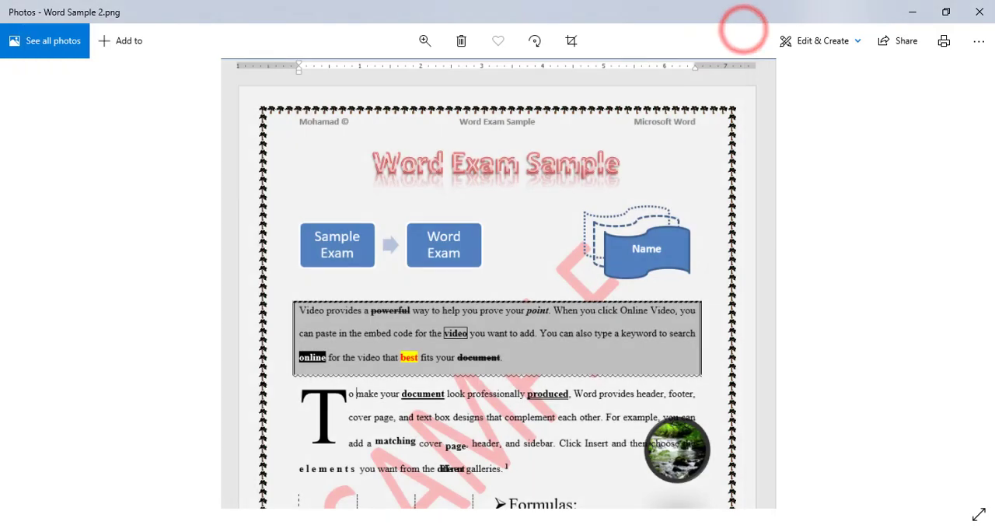
pyautogui.moveTo(448, 531)
pyautogui.click(503, 496)
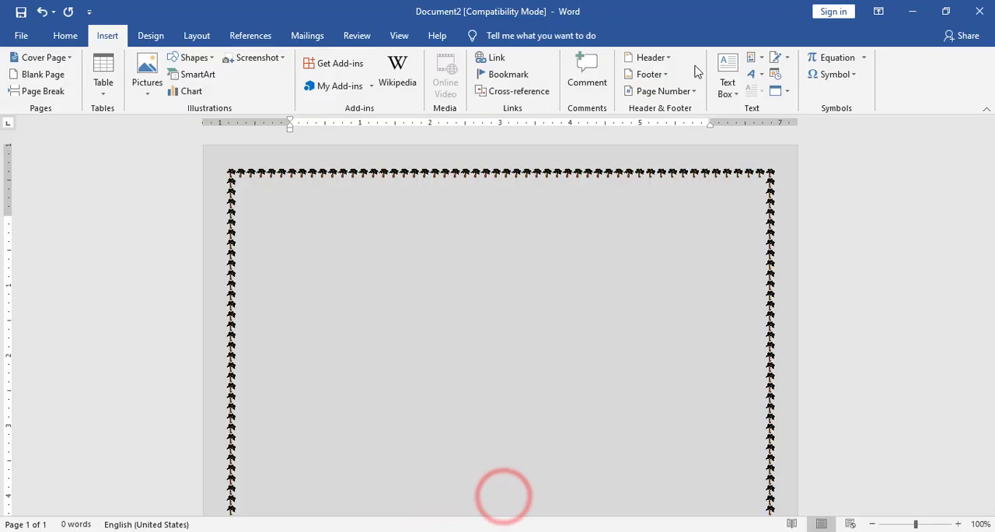
# Insert a Blank (Three Columns) header and fill its first placeholder with the person's first name followed by the © symbol.
pyautogui.click(669, 57)
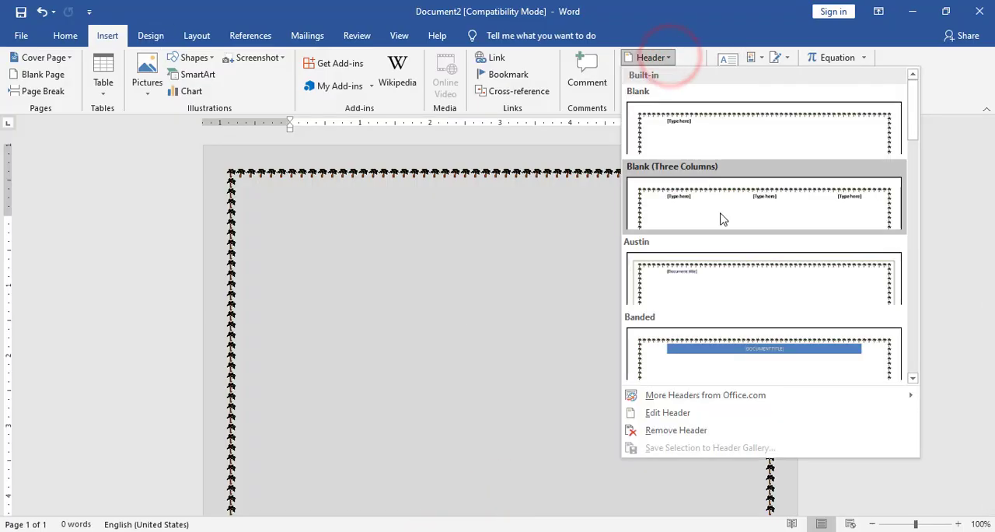
pyautogui.click(719, 210)
pyautogui.click(307, 187)
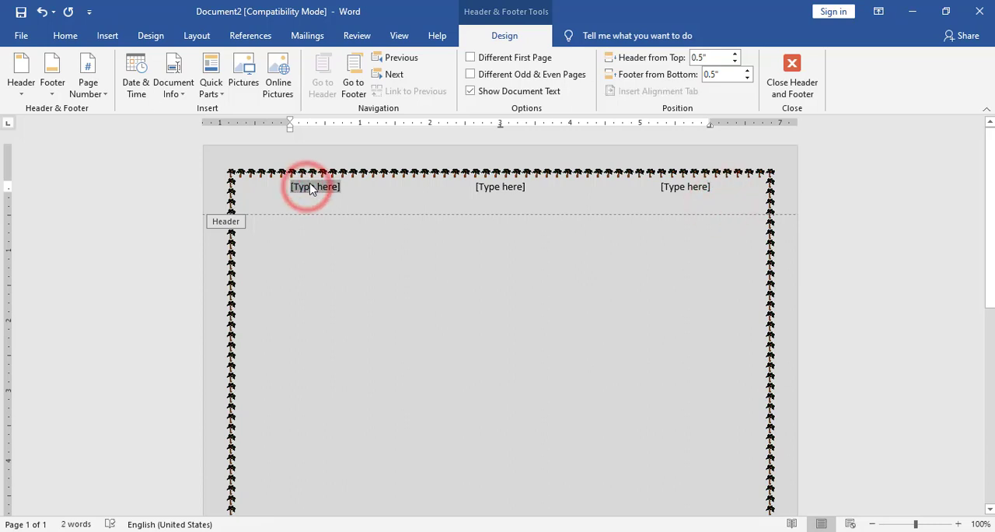
pyautogui.write('Mohama')
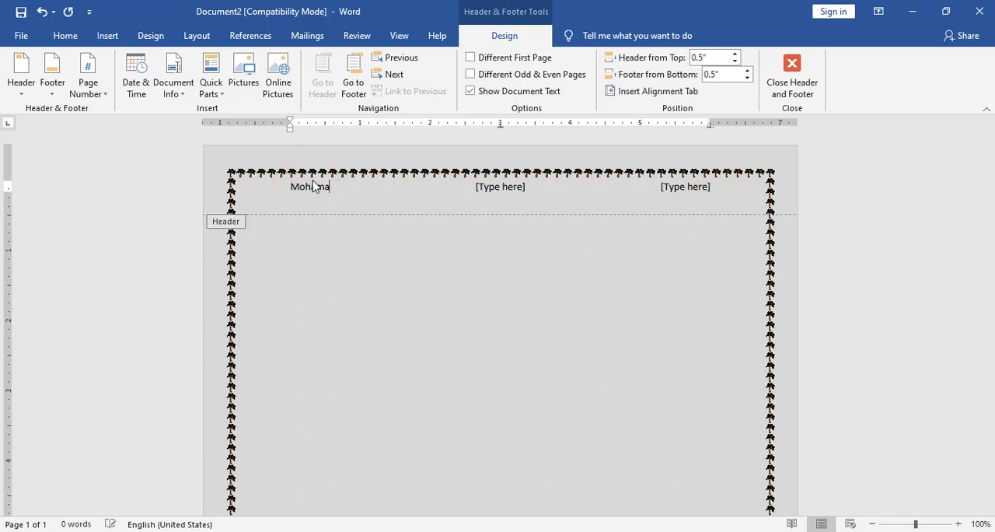
pyautogui.write('d')
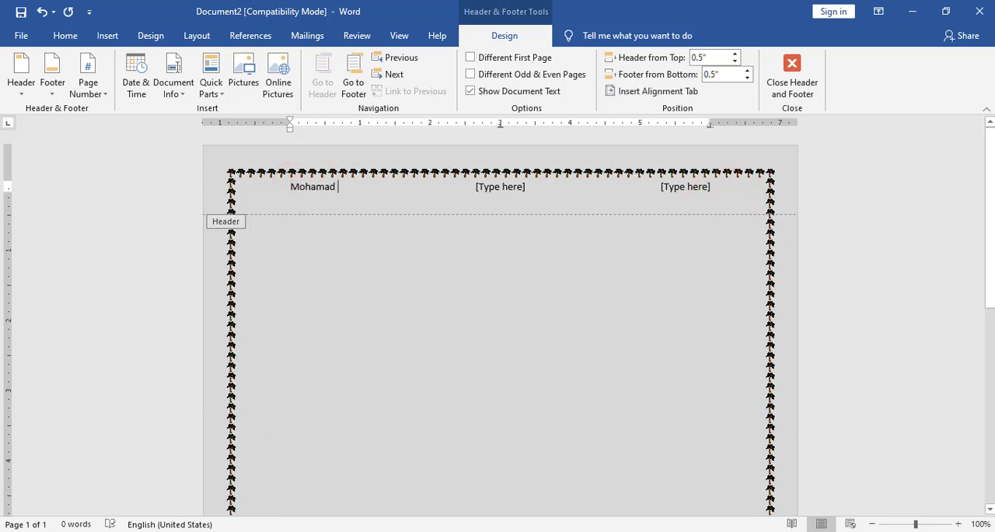
pyautogui.click(107, 35)
pyautogui.click(859, 74)
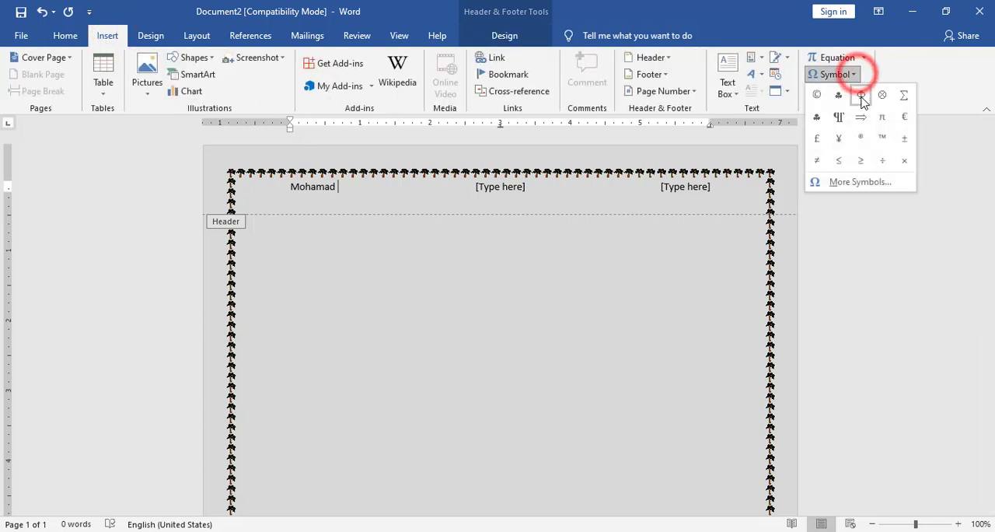
pyautogui.click(817, 95)
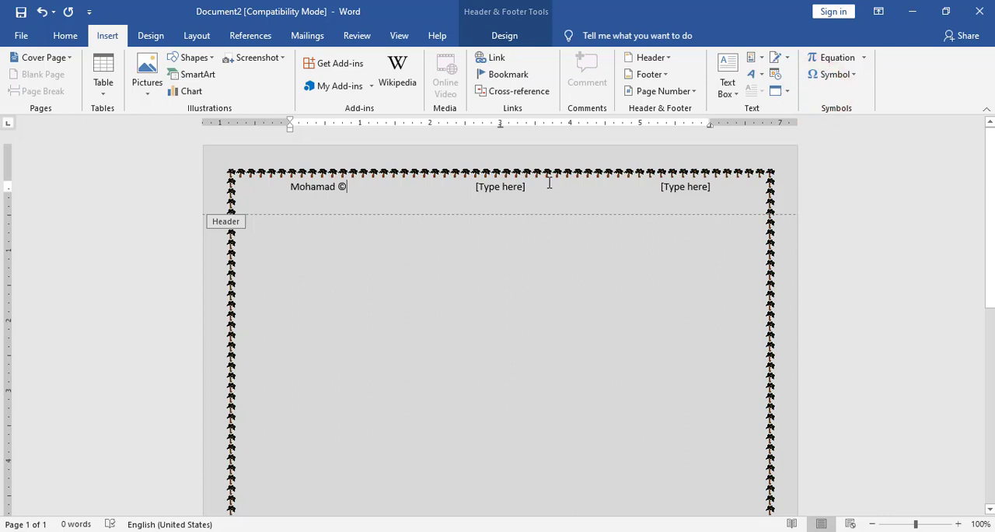
# Fill the header's middle placeholder with "Word Sample" and its last one with "Microsoft Word", and return to the body text.
pyautogui.click(505, 188)
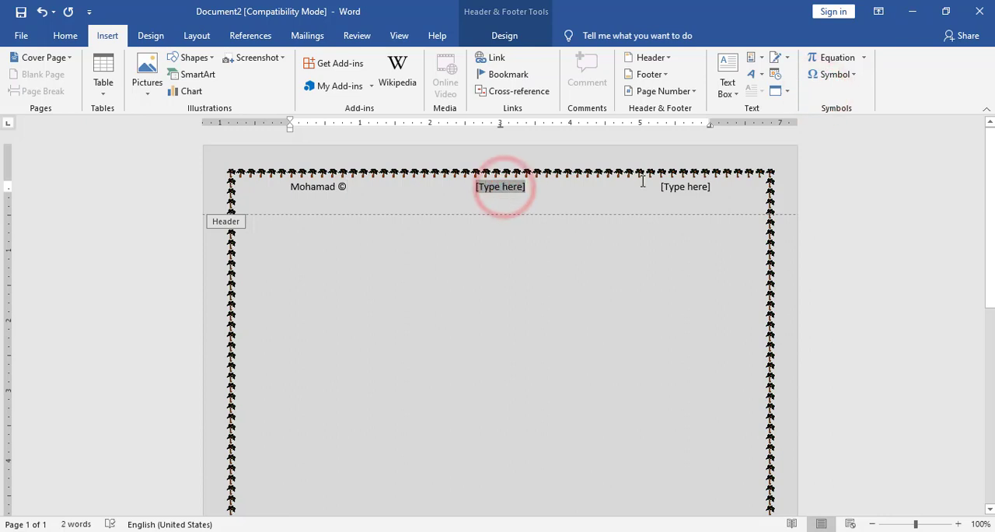
pyautogui.write('W')
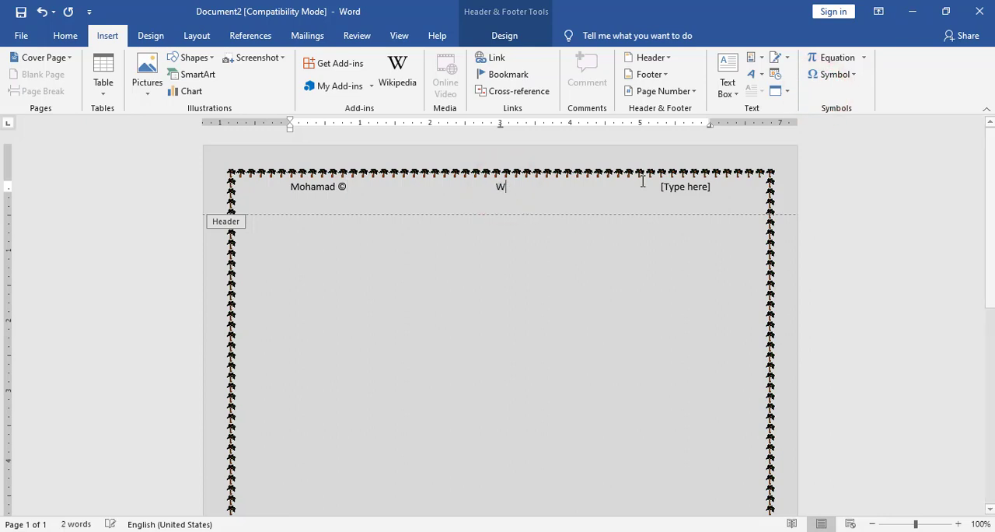
pyautogui.write('ord Sample')
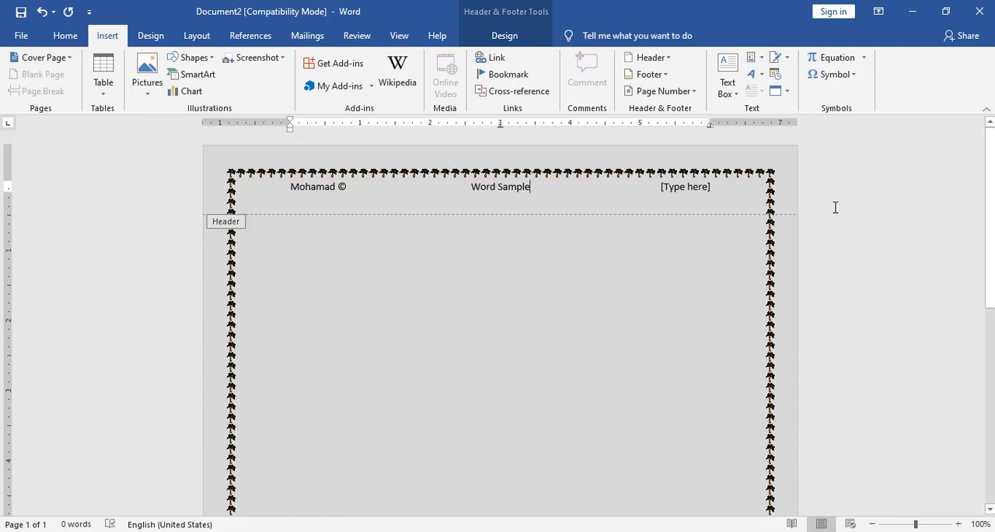
pyautogui.click(677, 192)
pyautogui.write('Mic')
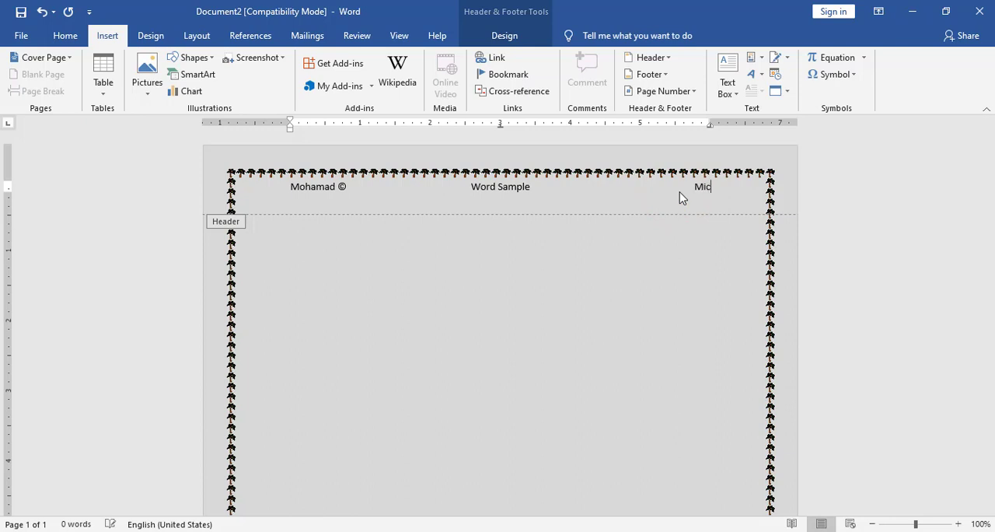
pyautogui.write('rosoft Word')
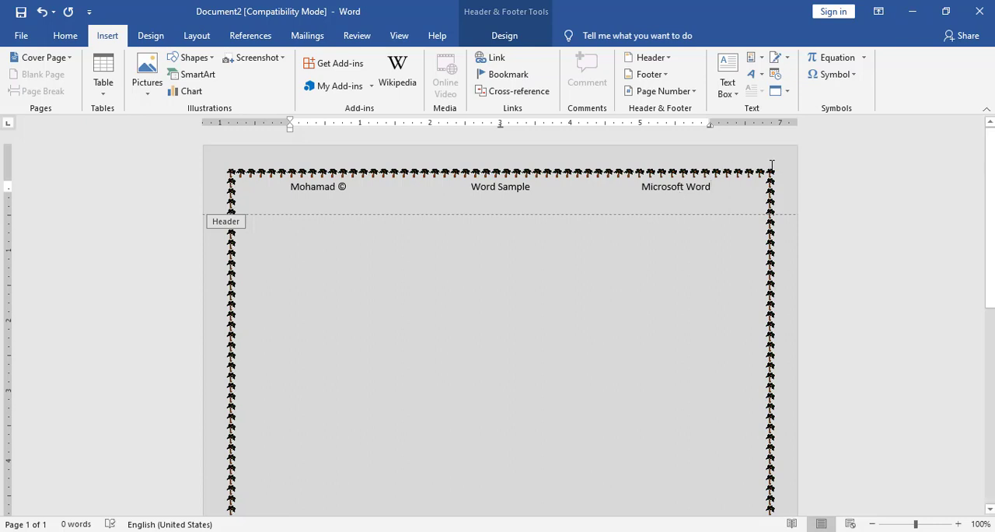
pyautogui.doubleClick(637, 257)
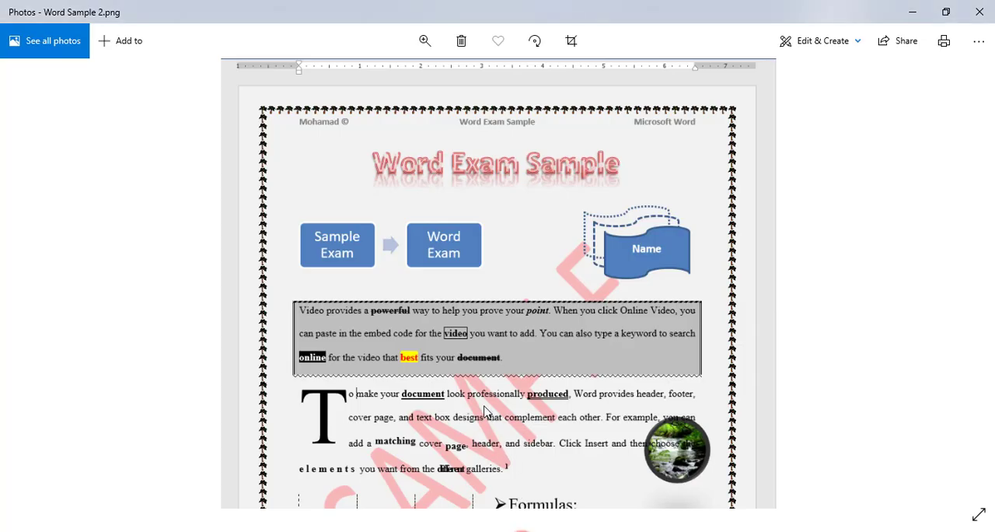
# Check the footer in the Word Sample 2 image in Photos and insert the Retrospect footer in the Word document.
pyautogui.scroll(-5, 451, 483)
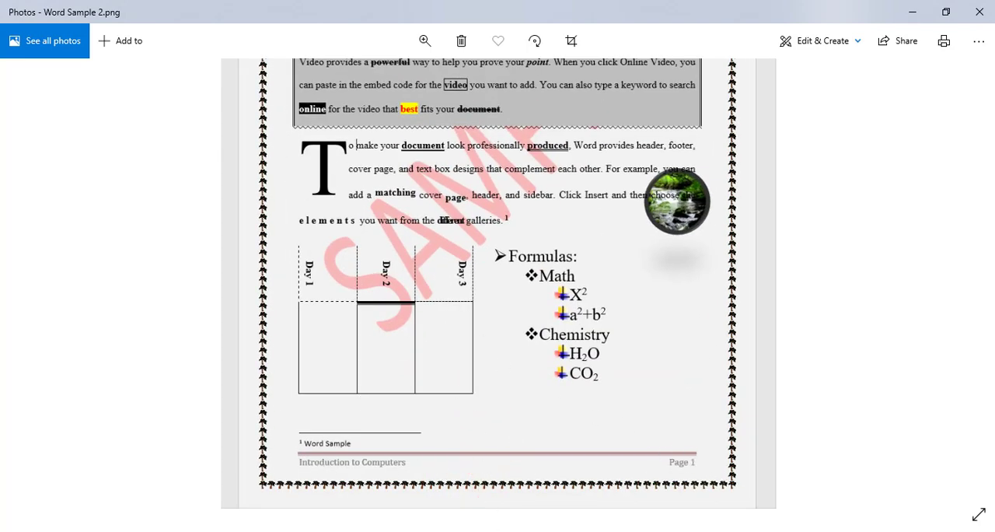
pyautogui.click(558, 478)
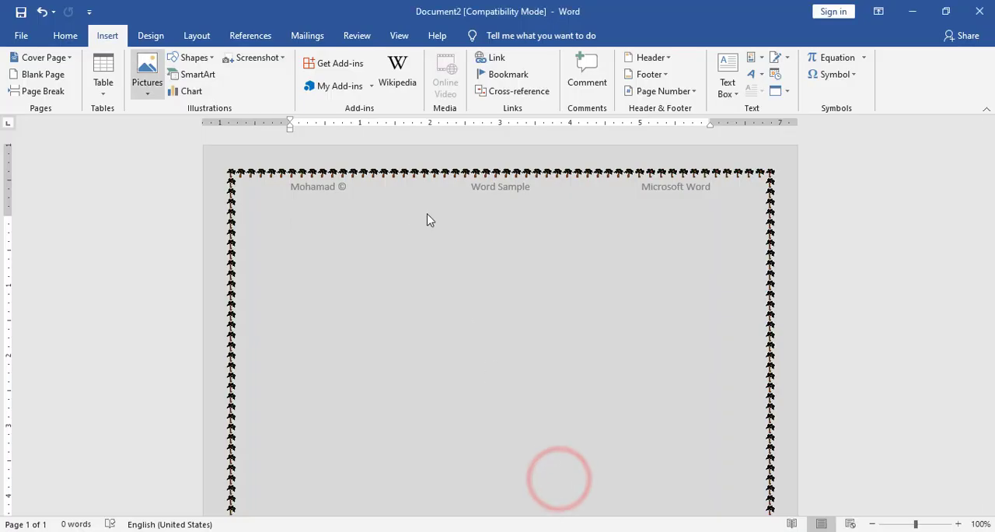
pyautogui.click(667, 74)
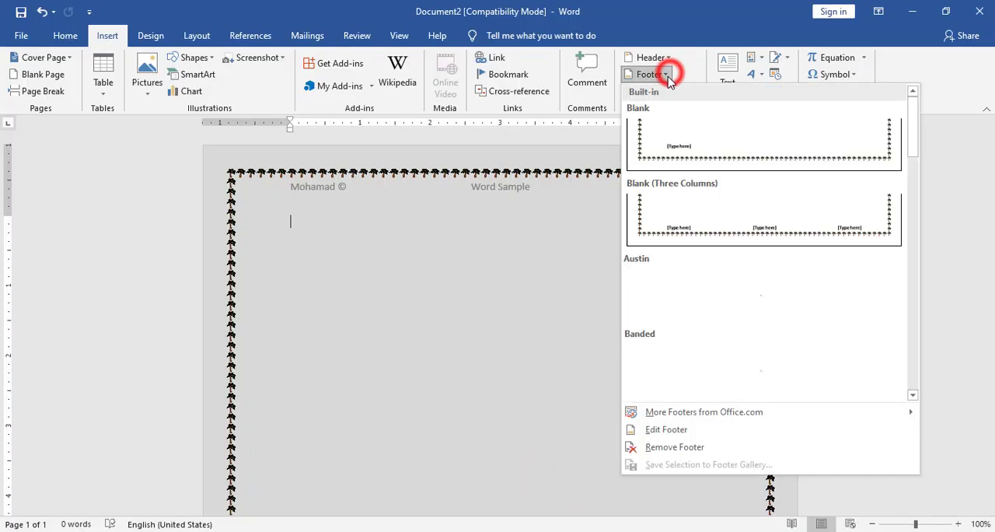
pyautogui.scroll(-3, 689, 182)
pyautogui.scroll(-3, 700, 210)
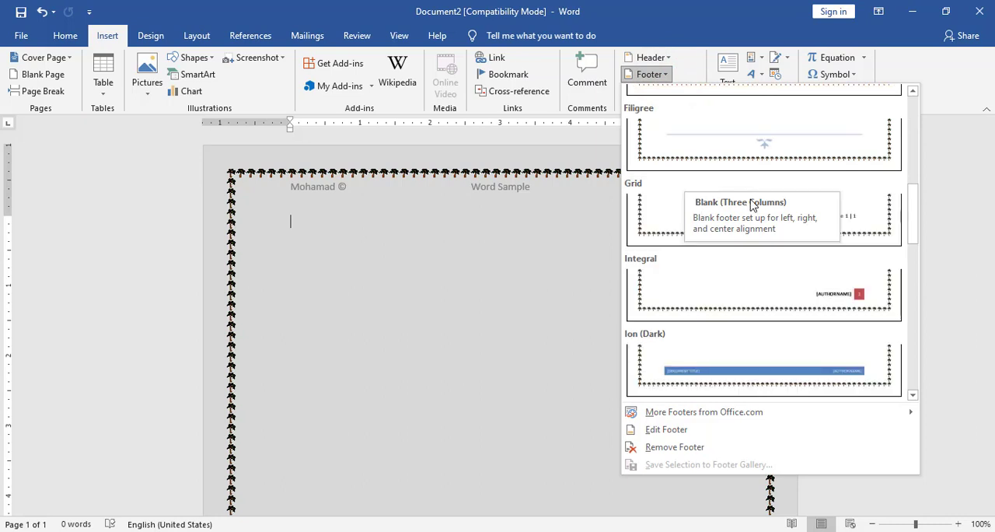
pyautogui.moveTo(914, 222); pyautogui.dragTo(917, 296)
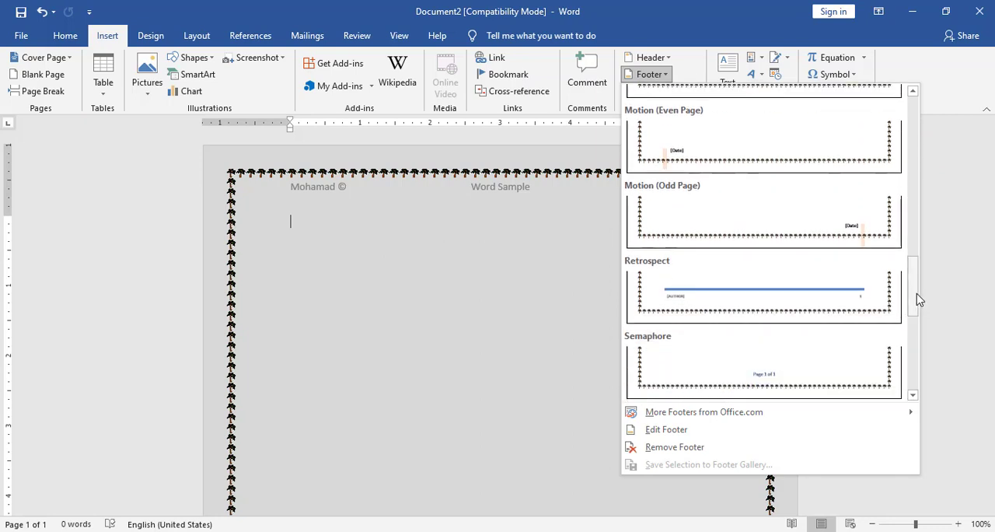
pyautogui.click(759, 296)
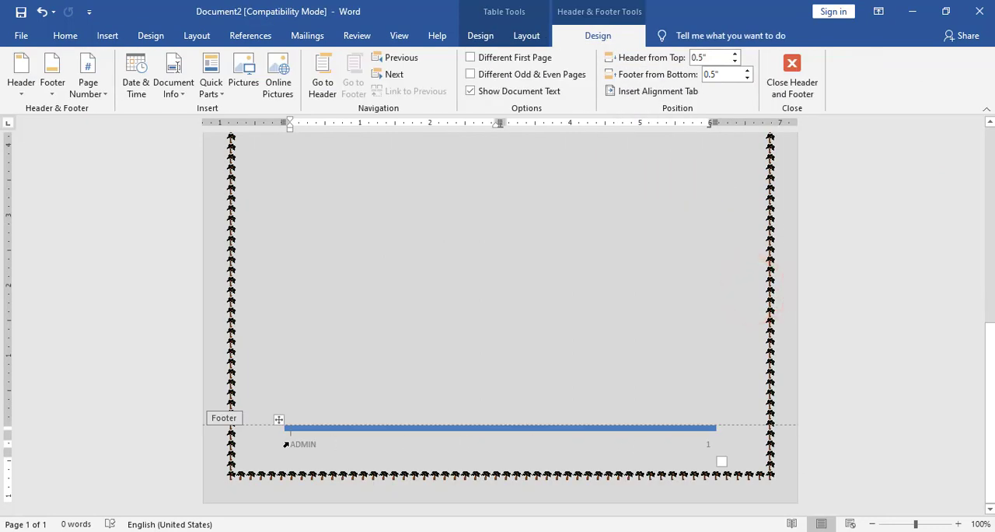
# Replace the author text in the footer with "INTODUCTION TO COMPUTERS".
pyautogui.click(302, 442)
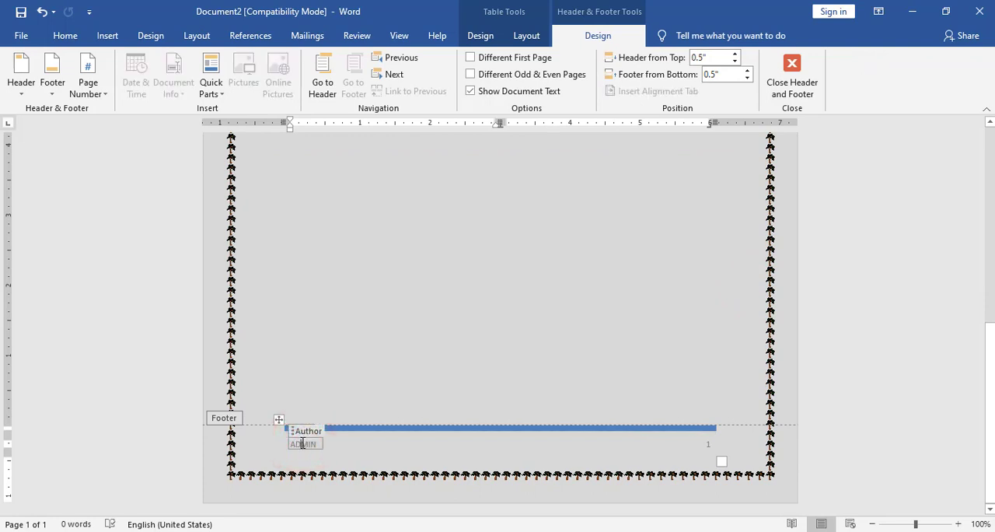
pyautogui.doubleClick(301, 443)
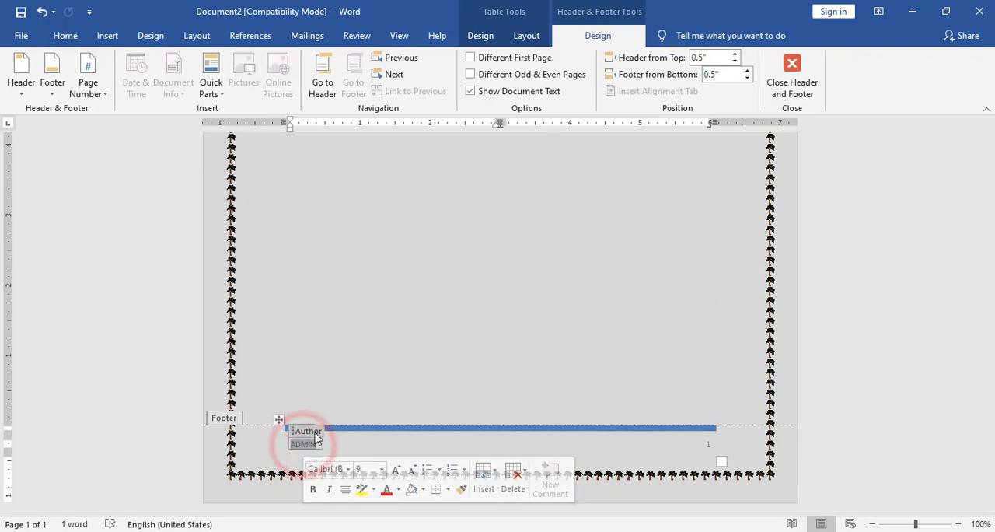
pyautogui.write('INTODUCTION TO COMPUTERS')
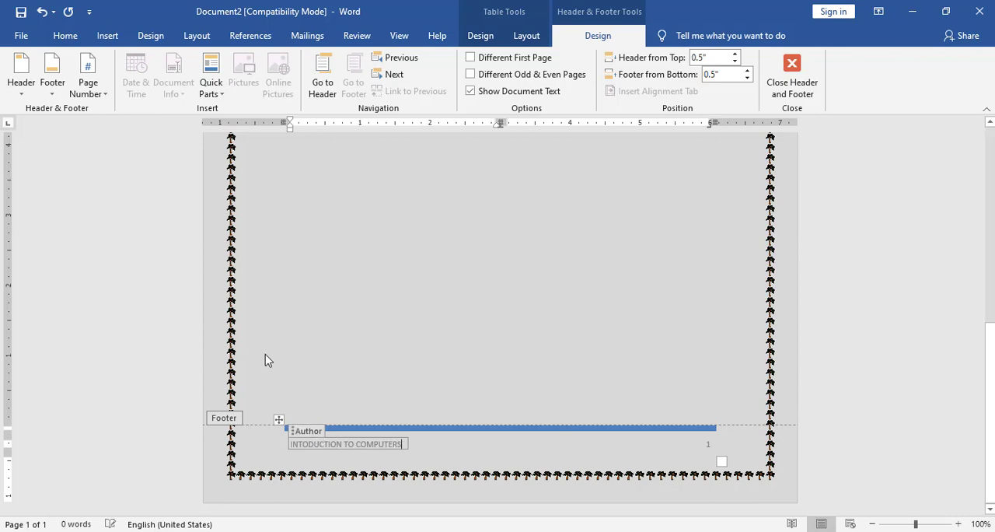
# Browse the built-in footer designs, keep the current footer, and close header and footer editing.
pyautogui.click(21, 87)
pyautogui.click(51, 87)
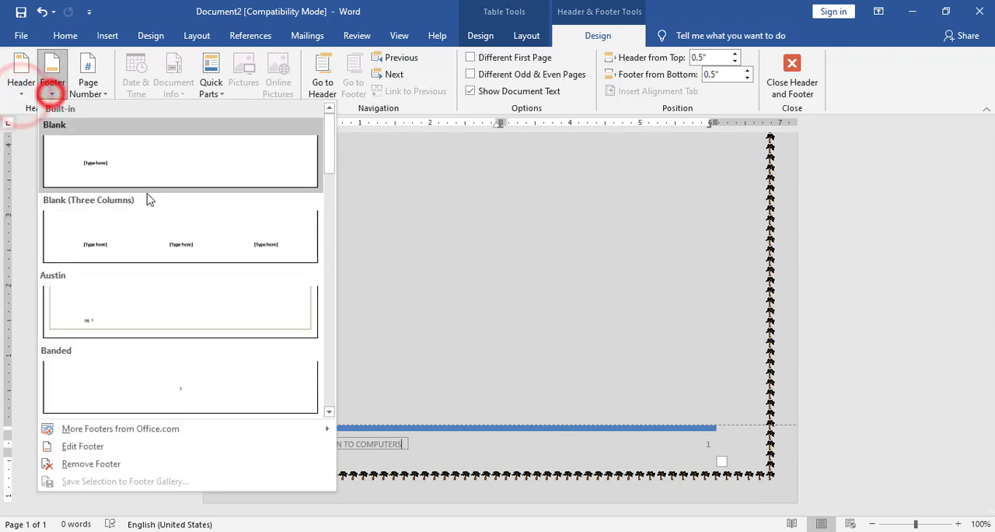
pyautogui.moveTo(329, 162); pyautogui.dragTo(333, 140)
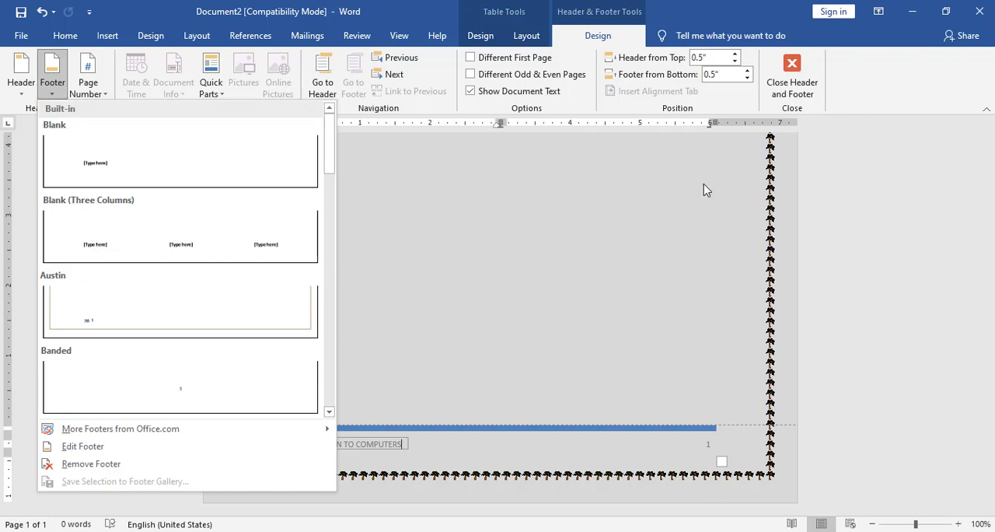
pyautogui.click(791, 77)
pyautogui.click(792, 78)
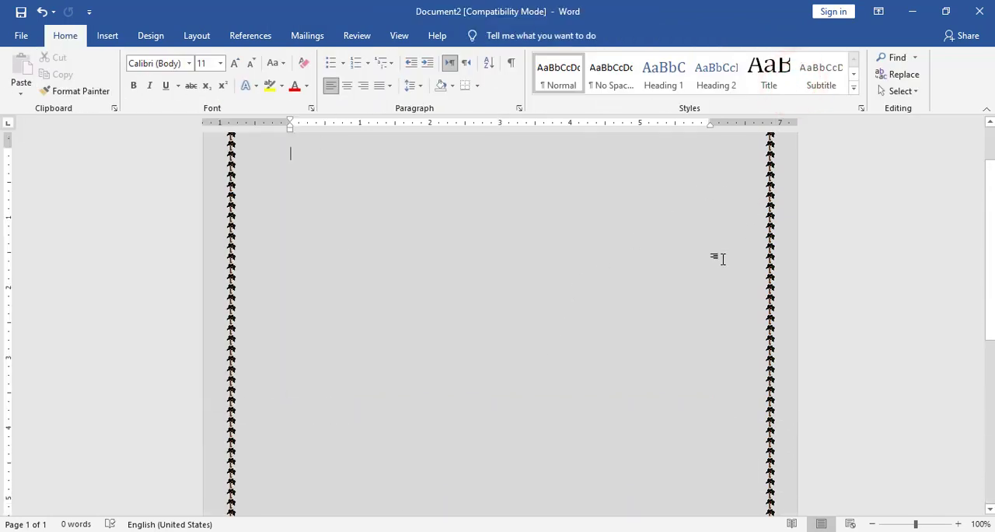
pyautogui.scroll(2, 559, 287)
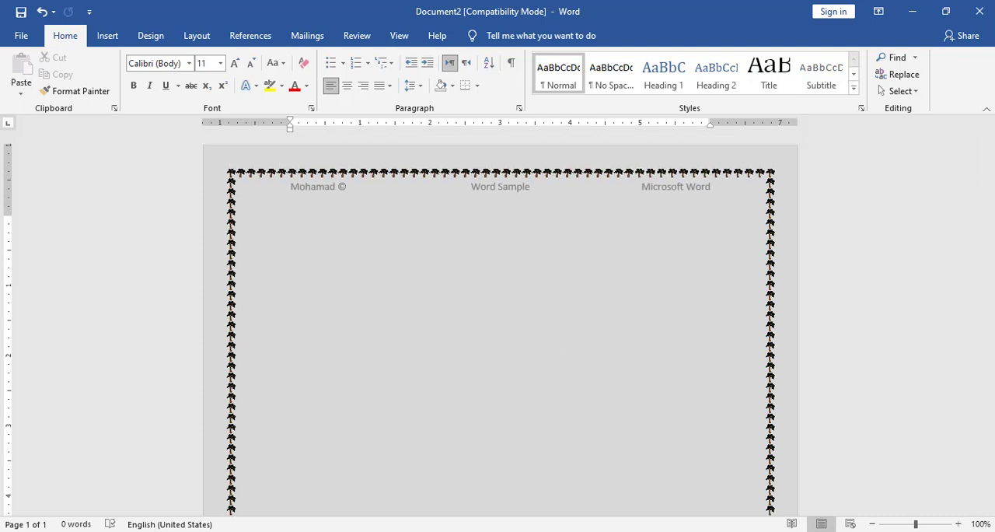
# Check the title's styling in the Word Sample 2 image in Photos and return to the Word document.
pyautogui.hotkey('alt', 'Tab')
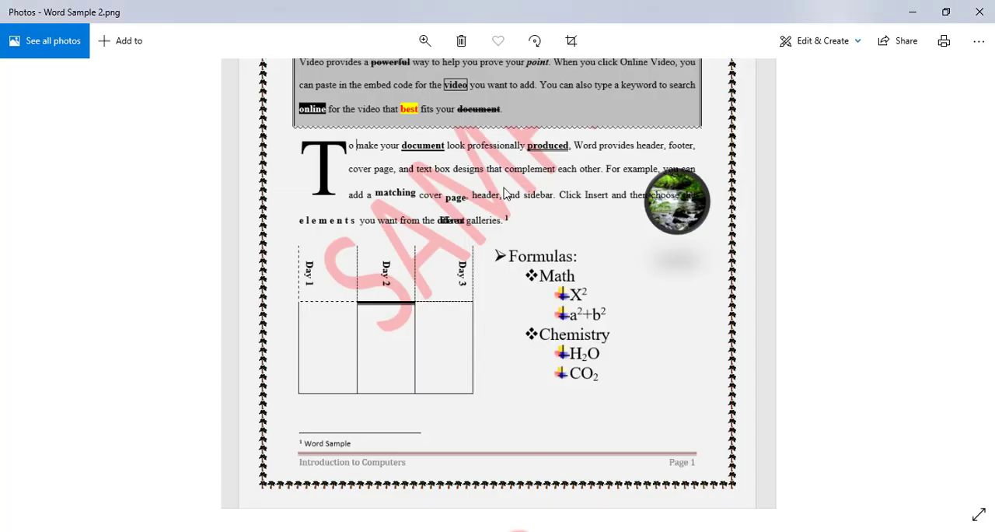
pyautogui.scroll(3, 505, 193)
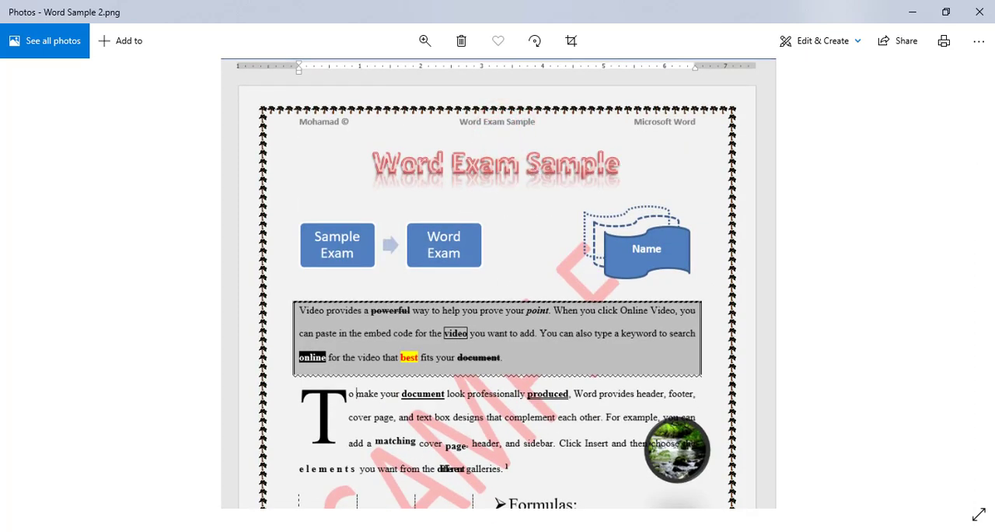
pyautogui.click(466, 526)
pyautogui.click(560, 507)
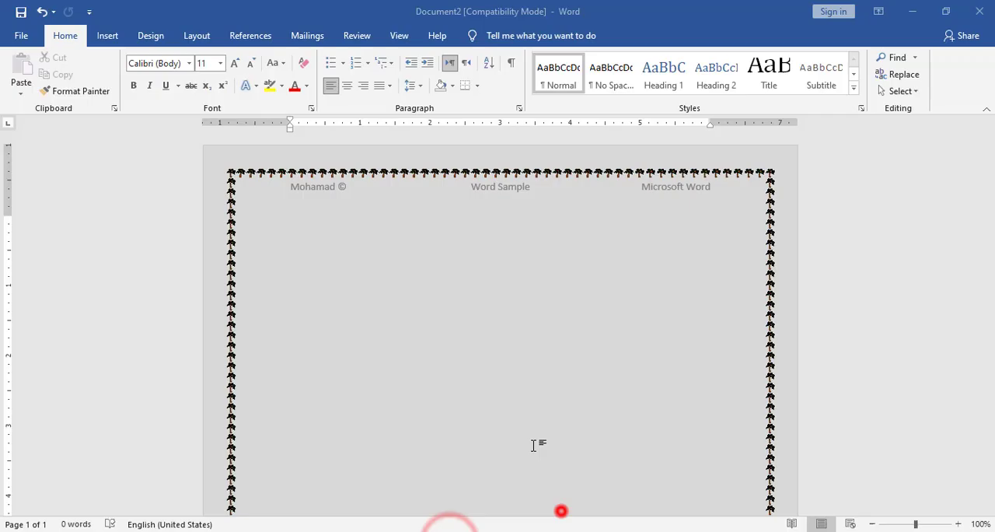
# Enter the centred title "Word Exam Sample" with the white-fill, red-outline, red hard-shadow text effect.
pyautogui.click(253, 85)
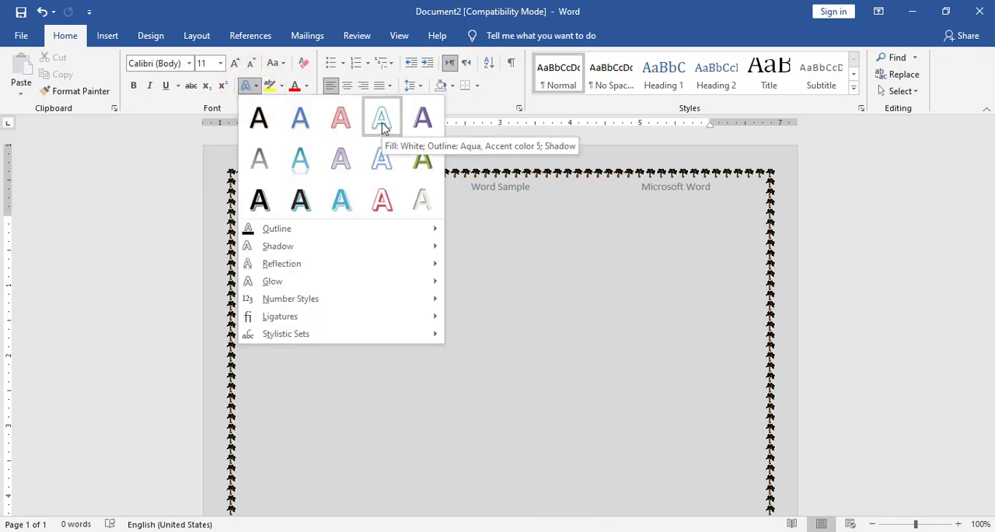
pyautogui.click(381, 200)
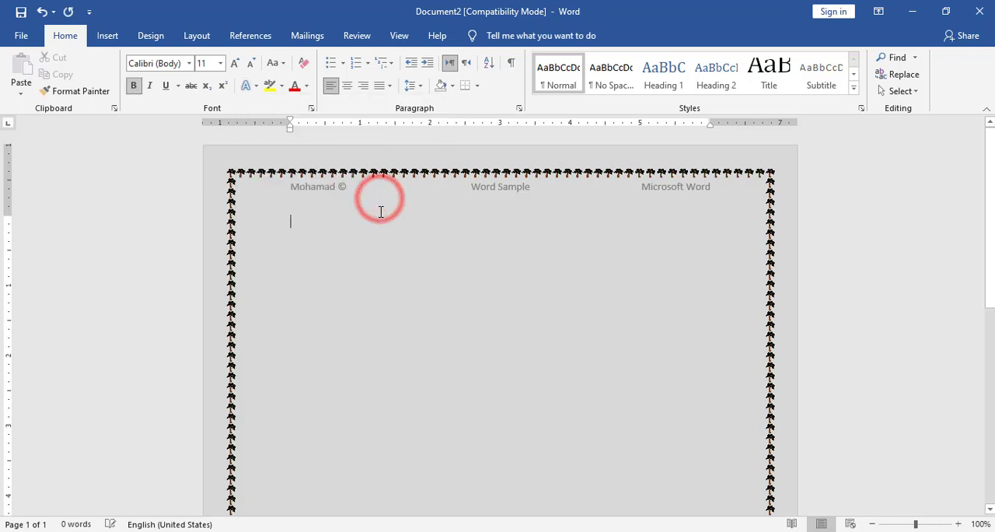
pyautogui.click(349, 88)
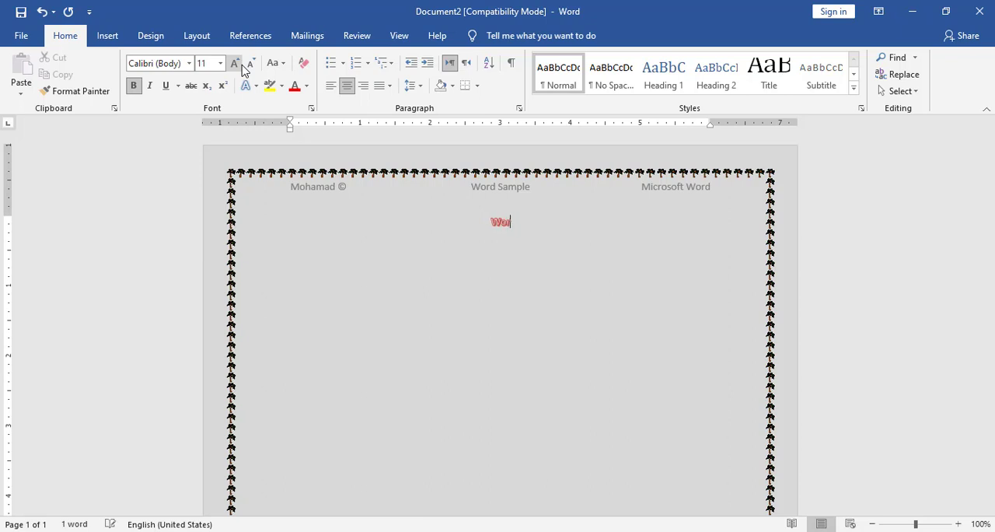
pyautogui.write('Word Exam Sample')
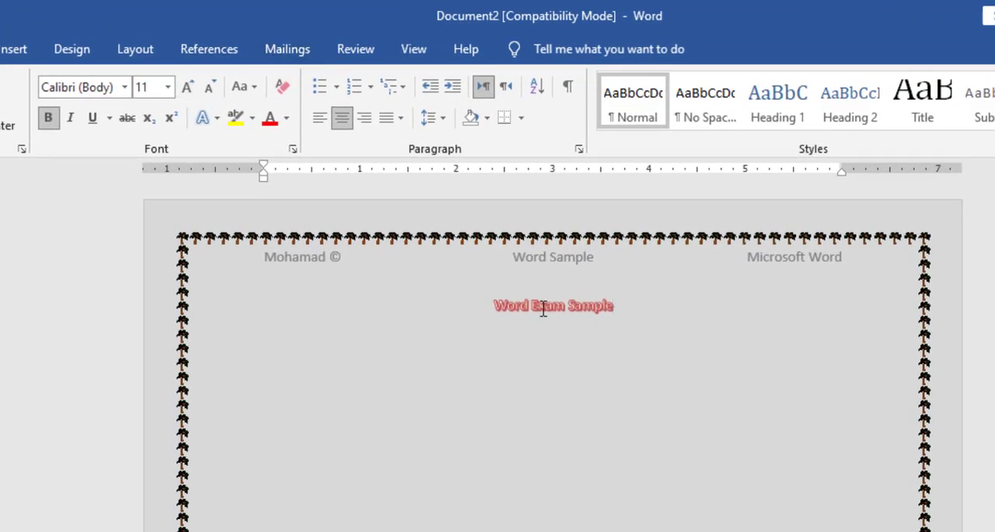
# Enlarge the title "Word Exam Sample" to 28 pt.
pyautogui.moveTo(642, 296); pyautogui.dragTo(491, 305)
pyautogui.click(188, 86)
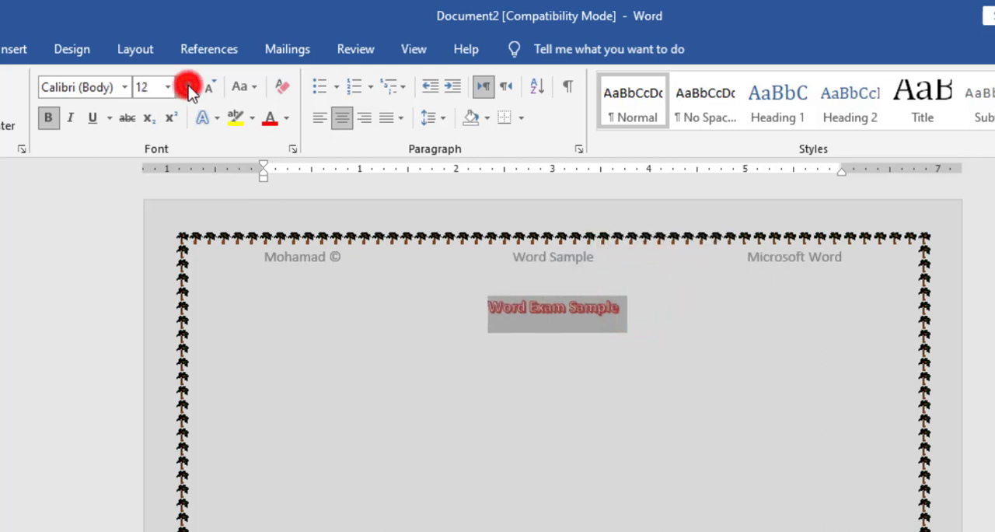
pyautogui.click(188, 86)
pyautogui.click(188, 86)
pyautogui.click(188, 85)
pyautogui.click(188, 86)
pyautogui.click(188, 85)
pyautogui.click(188, 85)
pyautogui.click(188, 85)
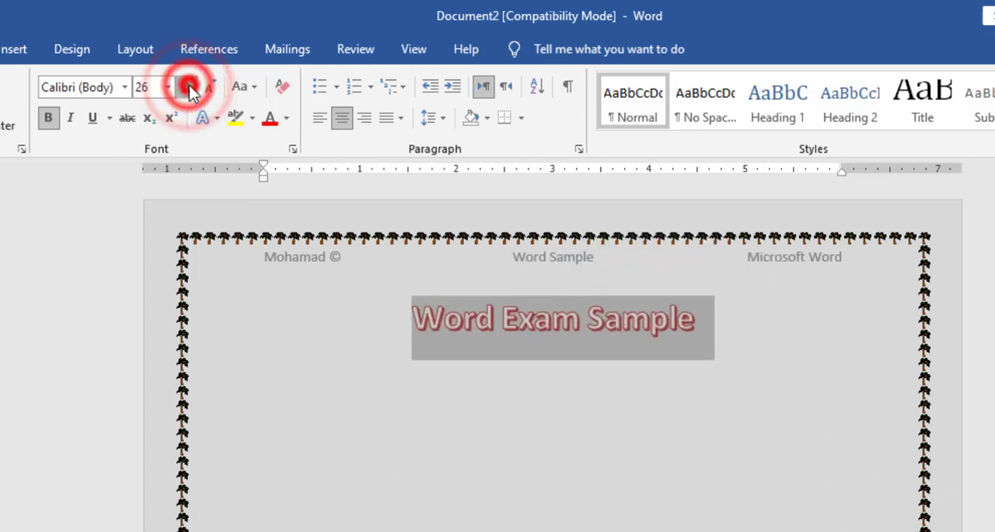
pyautogui.click(188, 86)
pyautogui.click(188, 85)
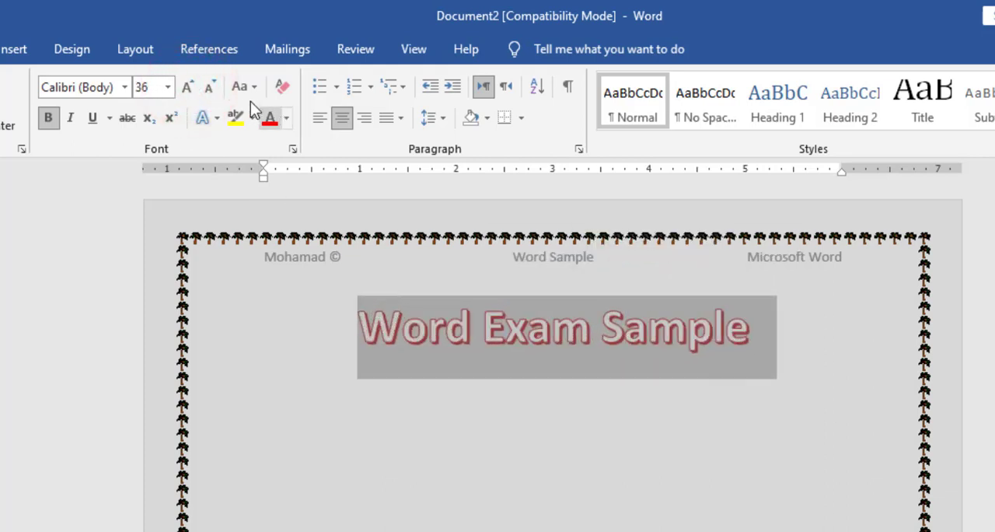
pyautogui.click(209, 89)
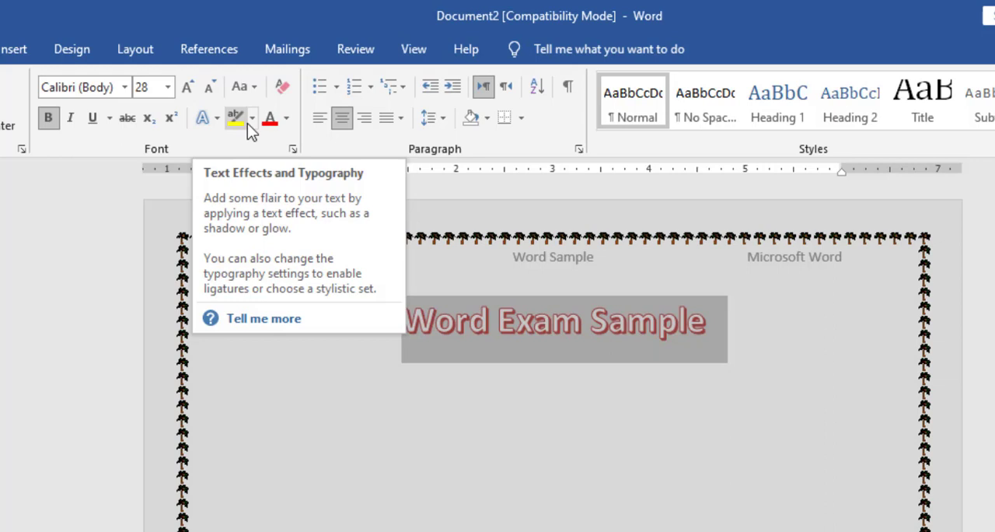
# Give the title the second reflection variation in the first row and a dashed text outline.
pyautogui.click(206, 117)
pyautogui.moveTo(342, 371)
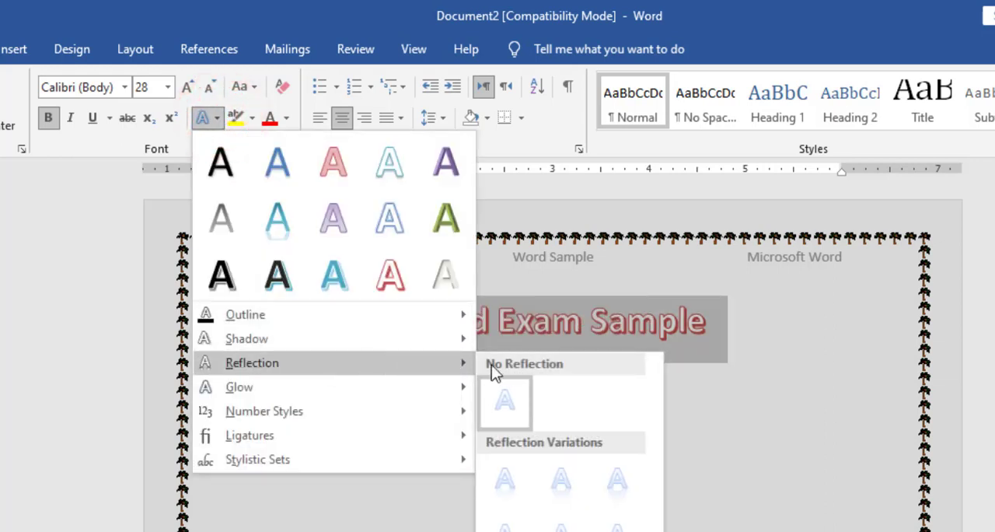
pyautogui.click(557, 472)
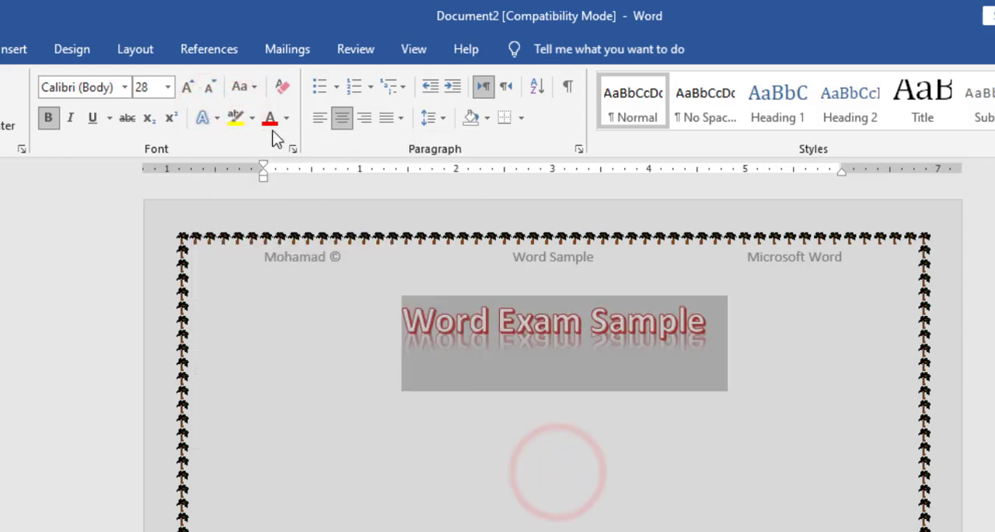
pyautogui.click(215, 118)
pyautogui.moveTo(440, 315)
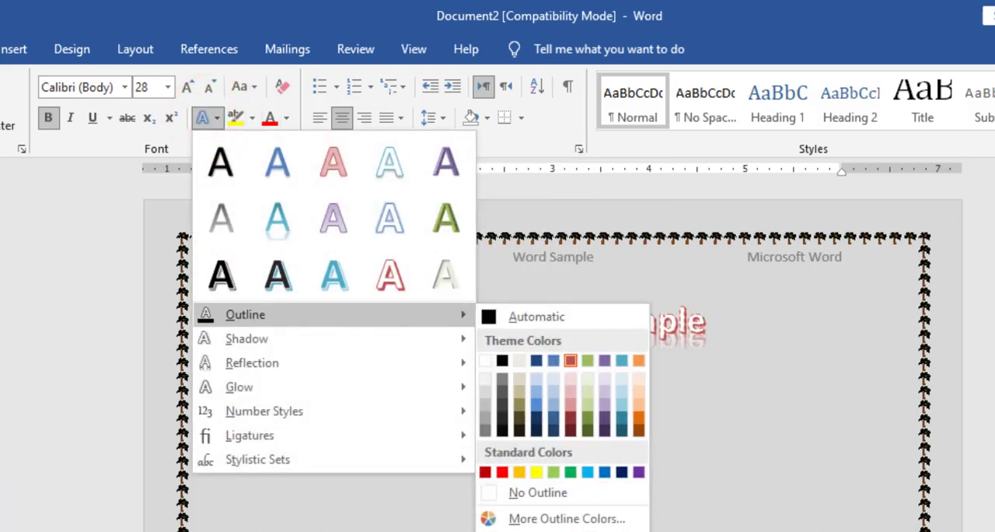
pyautogui.moveTo(470, 505)
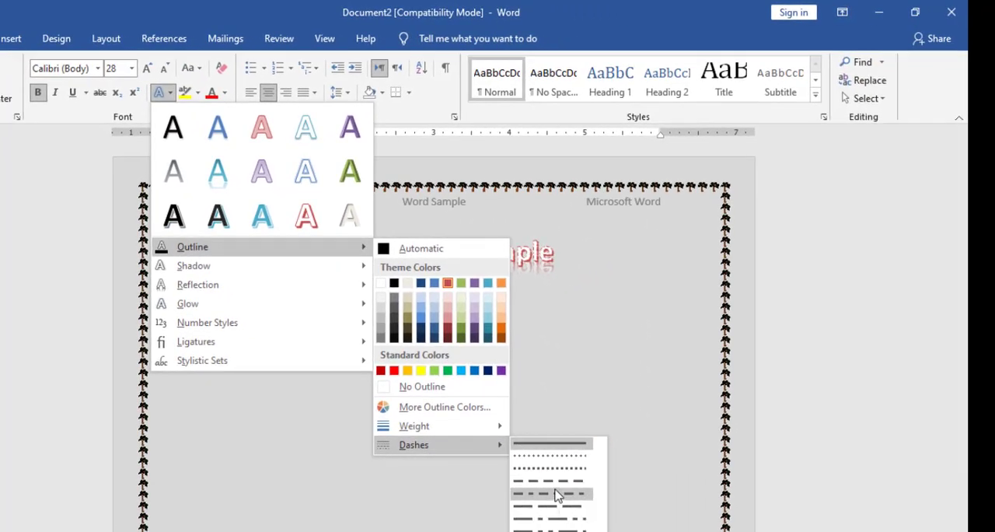
pyautogui.click(552, 481)
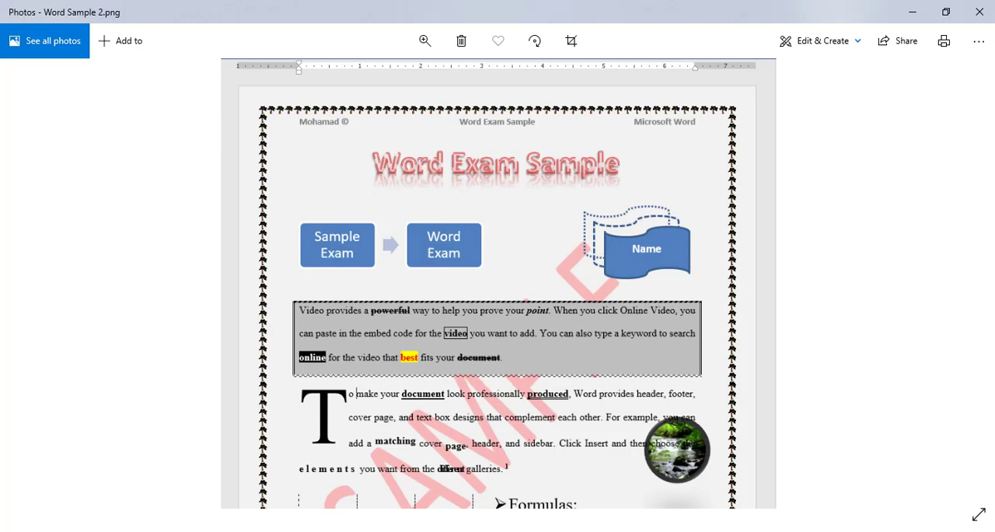
# Switch back from Photos to Word, add a new line below the title and clear its formatting.
pyautogui.click(447, 531)
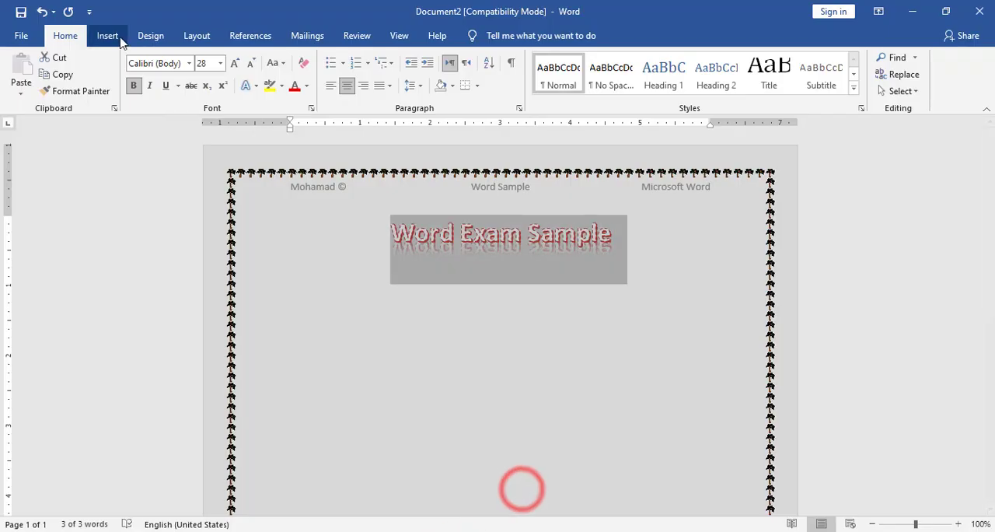
pyautogui.click(107, 36)
pyautogui.click(268, 277)
pyautogui.click(291, 305)
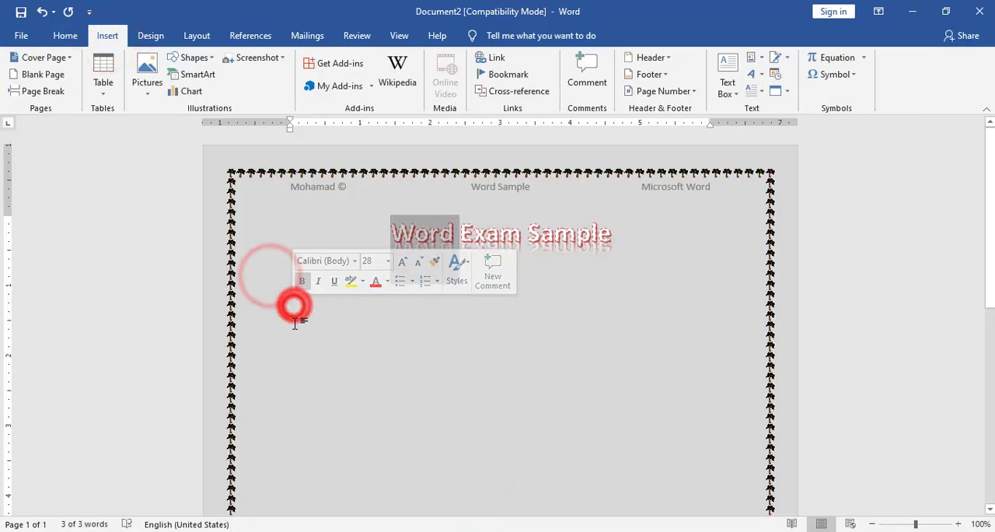
pyautogui.click(653, 236)
pyautogui.press('Return')
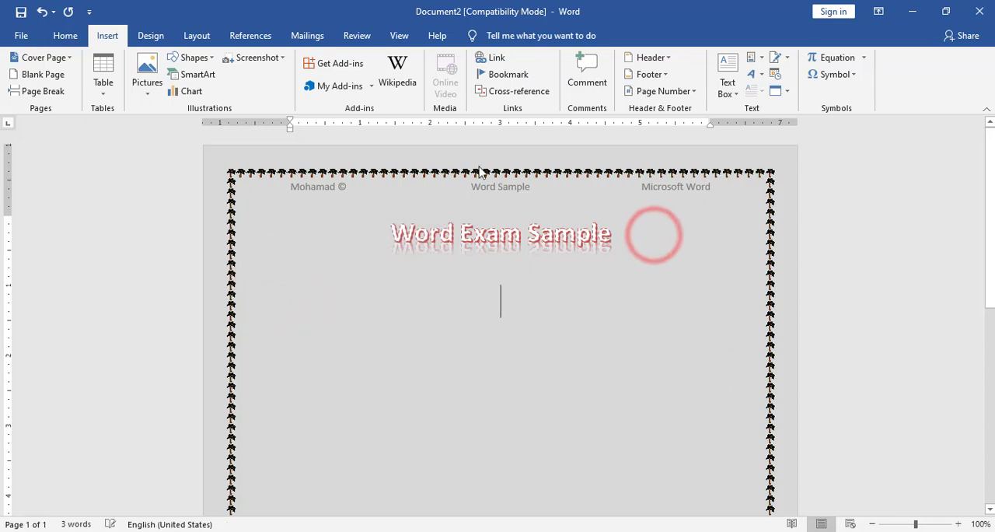
pyautogui.click(61, 36)
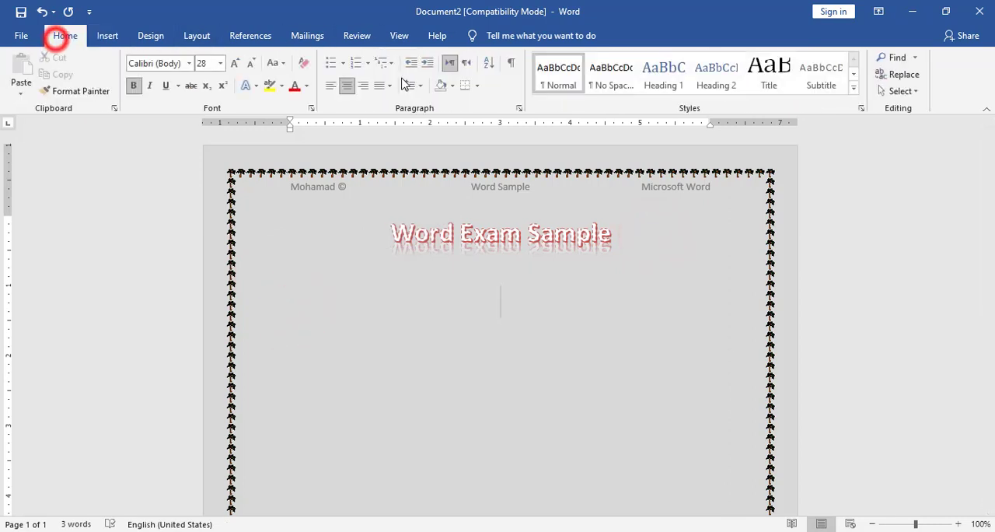
pyautogui.click(303, 63)
# Insert a Basic Process SmartArt graphic below the title.
pyautogui.click(108, 36)
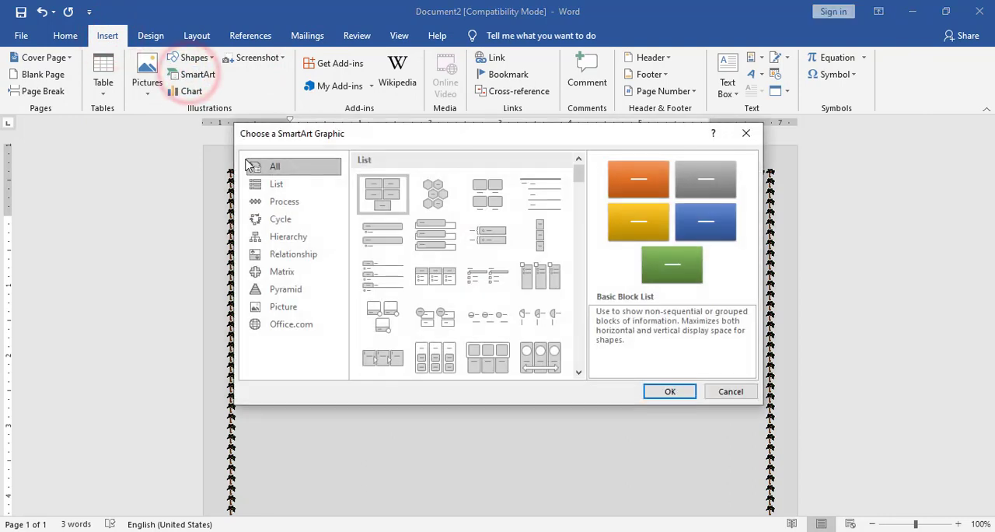
pyautogui.click(264, 183)
pyautogui.click(284, 203)
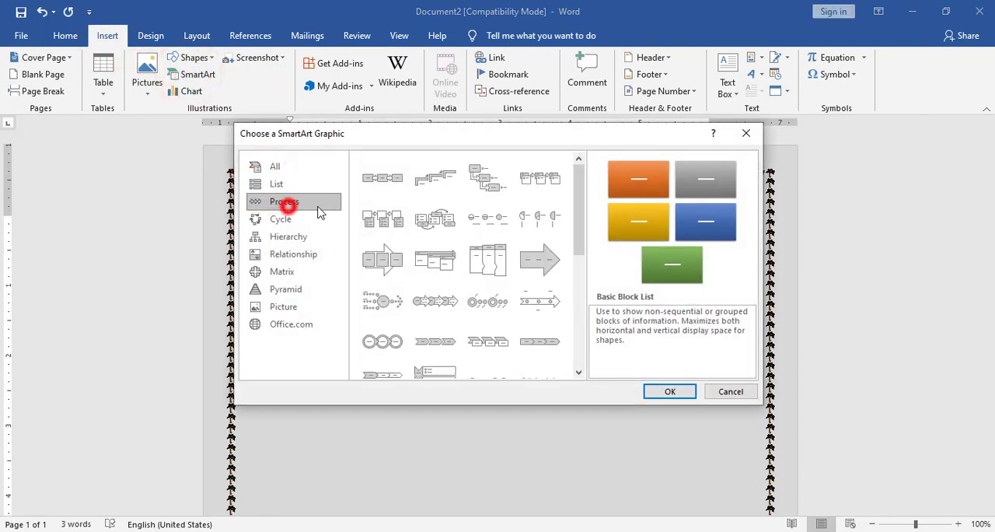
pyautogui.click(388, 181)
pyautogui.click(665, 389)
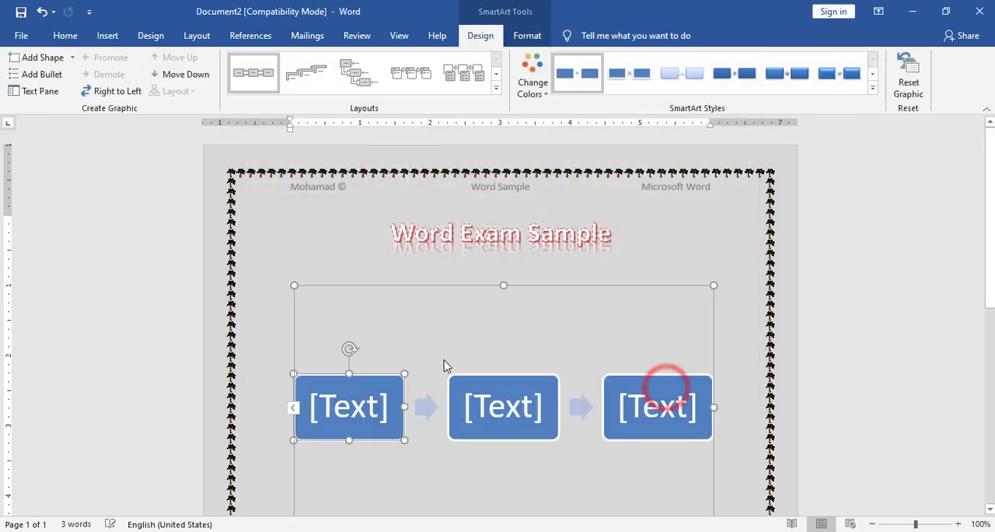
# Label the first process box "Word Sample" and the second one "Word Exam".
pyautogui.write('Wo')
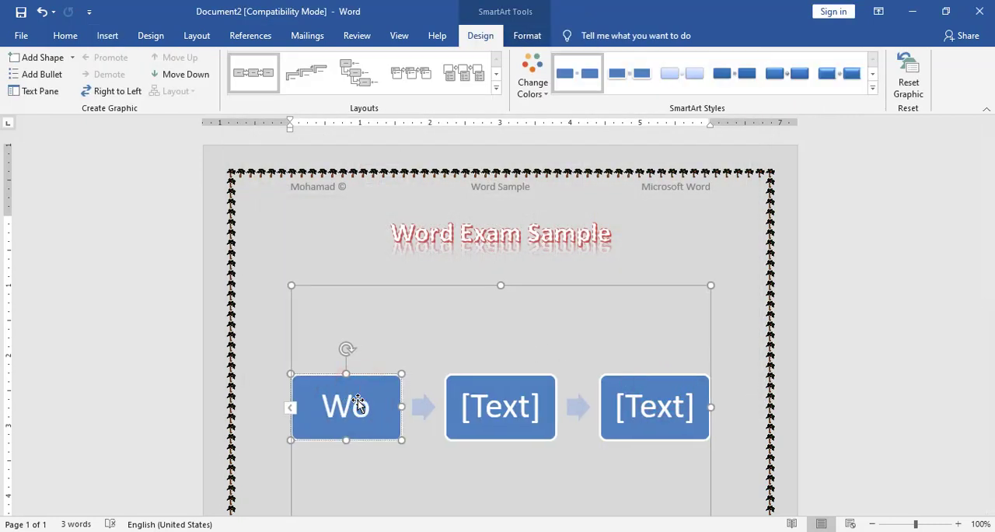
pyautogui.write('rd Sample')
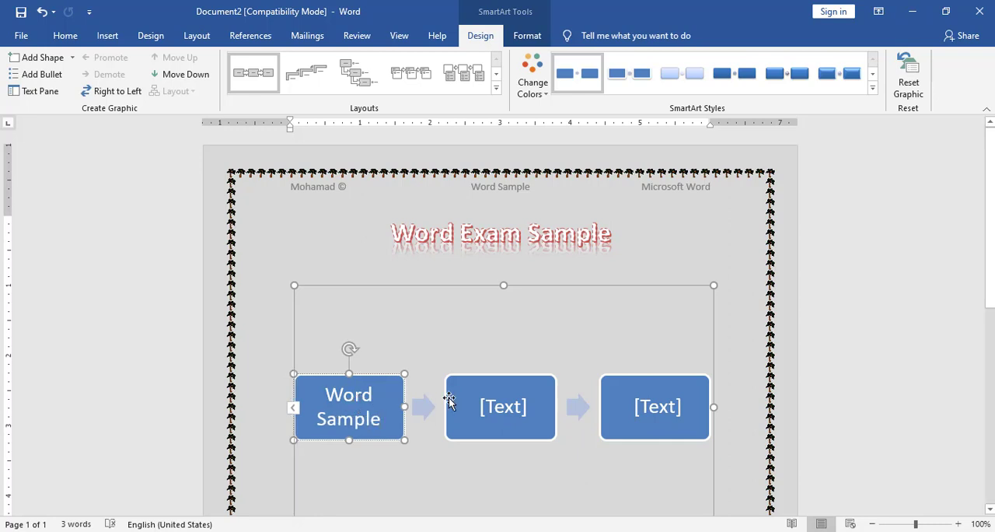
pyautogui.click(489, 406)
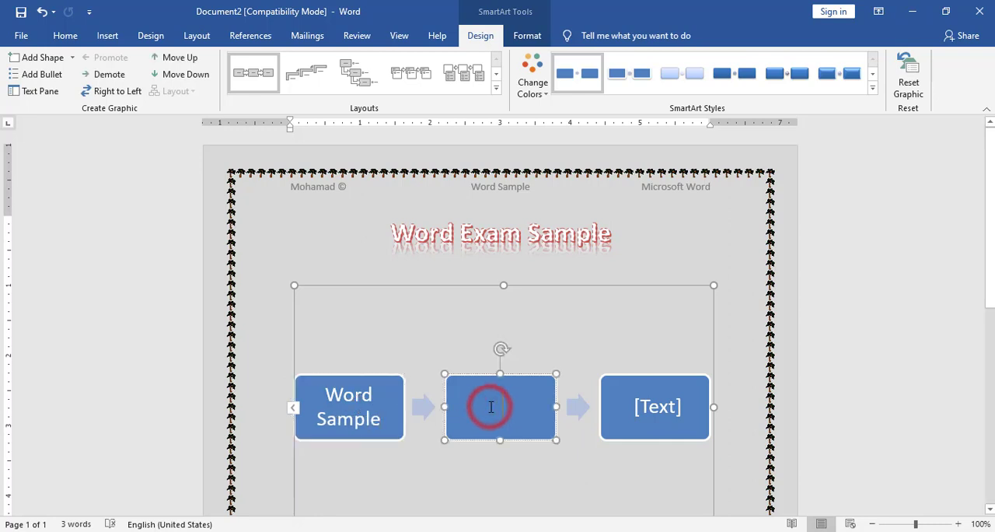
pyautogui.write('Word Exam')
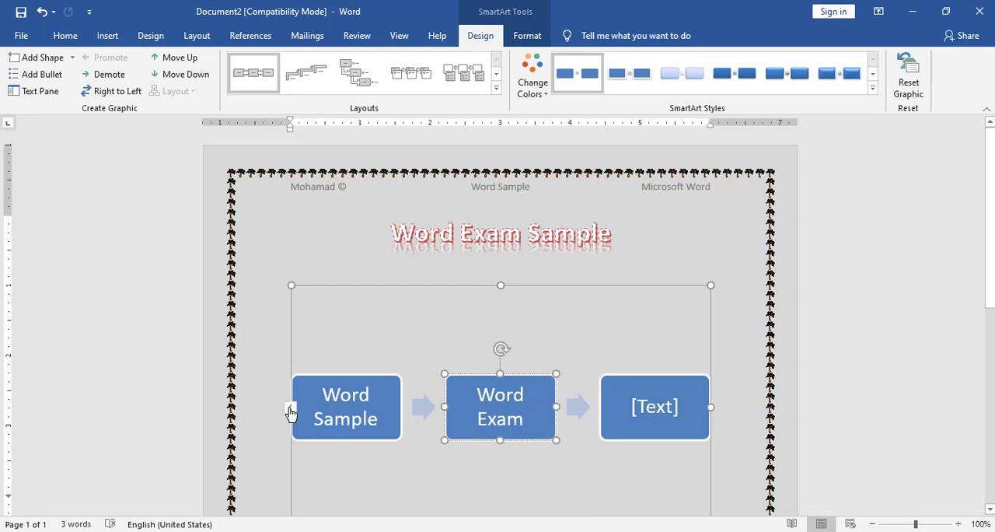
# Remove the empty third box from the SmartArt process through its text list.
pyautogui.click(290, 410)
pyautogui.click(171, 345)
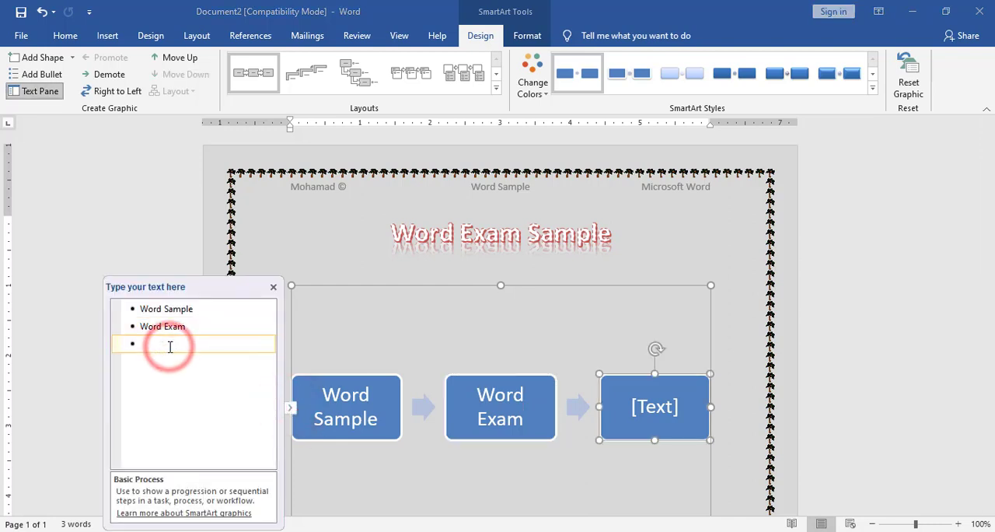
pyautogui.press('BackSpace')
pyautogui.click(596, 325)
pyautogui.click(538, 302)
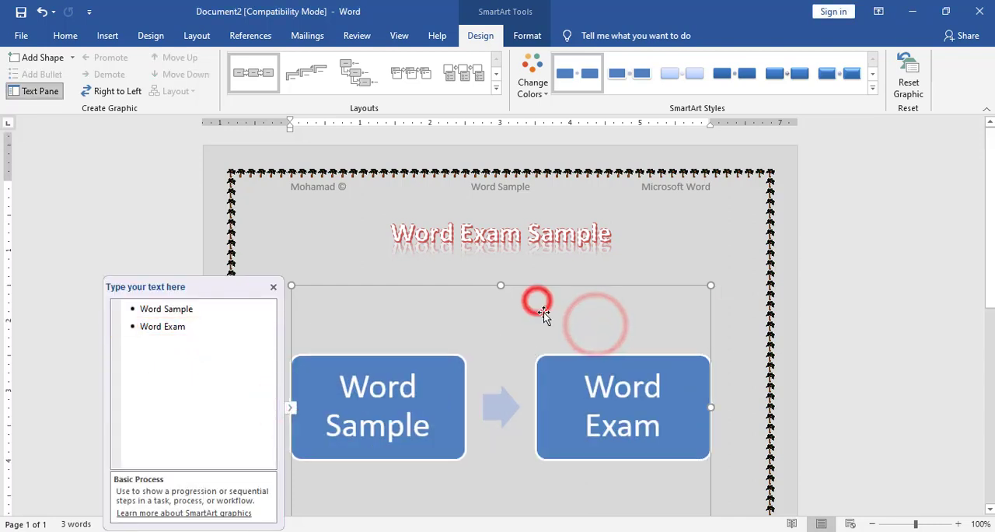
# Shrink the SmartArt graphic to about 2.7 inches wide and place the cursor back in the text above it.
pyautogui.scroll(-3, 678, 424)
pyautogui.moveTo(708, 426); pyautogui.dragTo(479, 275)
pyautogui.click(535, 254)
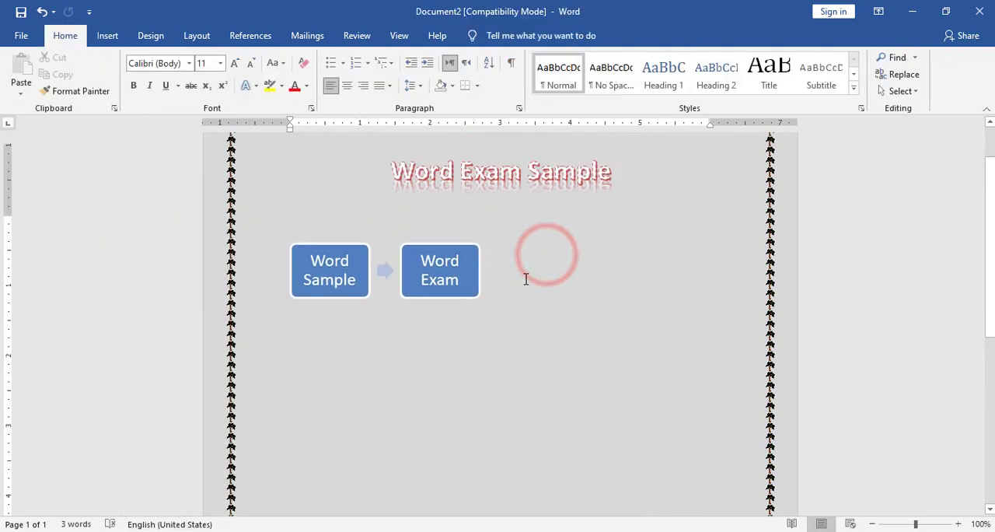
pyautogui.scroll(2, 526, 278)
pyautogui.click(376, 291)
pyautogui.click(358, 272)
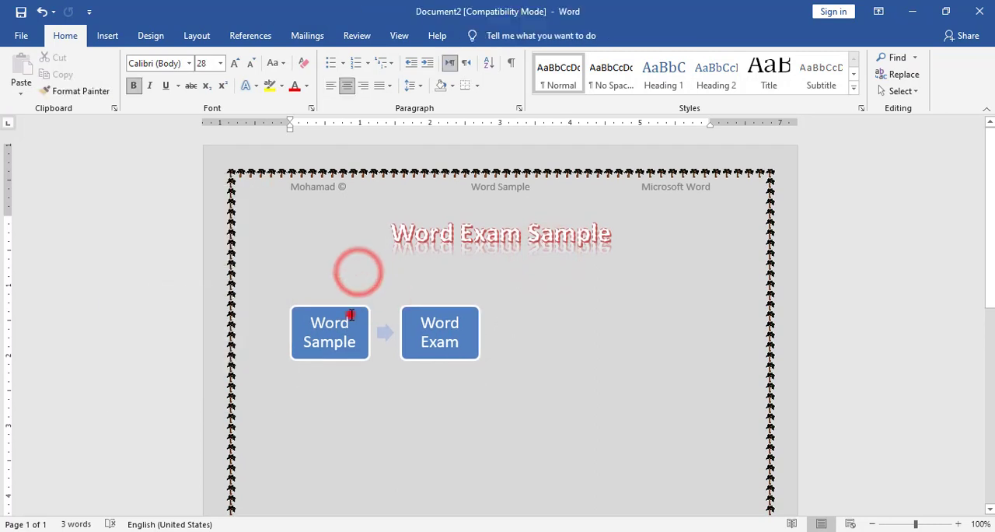
# Undo the last change to the SmartArt line and place the cursor at the end of that line.
pyautogui.moveTo(350, 314); pyautogui.dragTo(385, 299)
pyautogui.hotkey('ctrl', 'z')
pyautogui.click(580, 318)
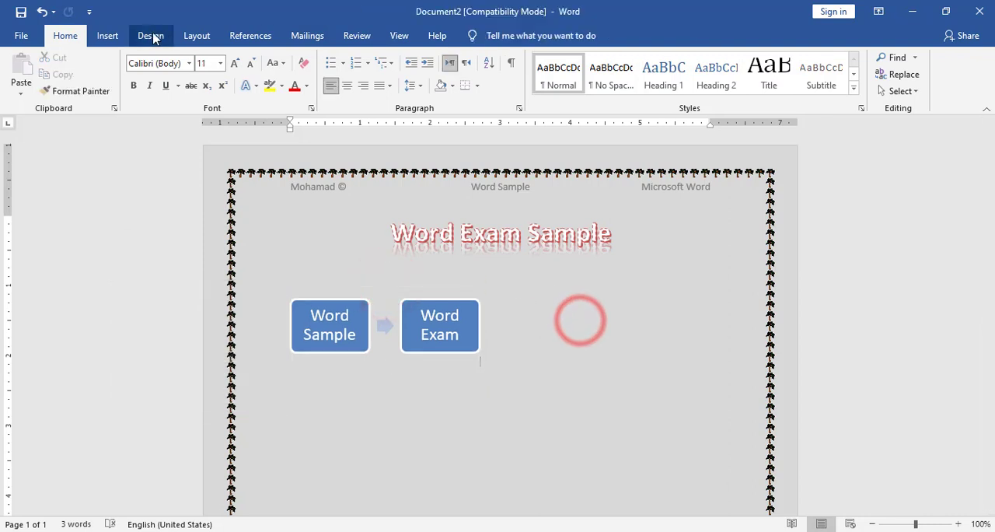
# Draw a Wave shape about 1.31 inches wide and 0.8 inches high beside the SmartArt, following the reference image.
pyautogui.click(108, 35)
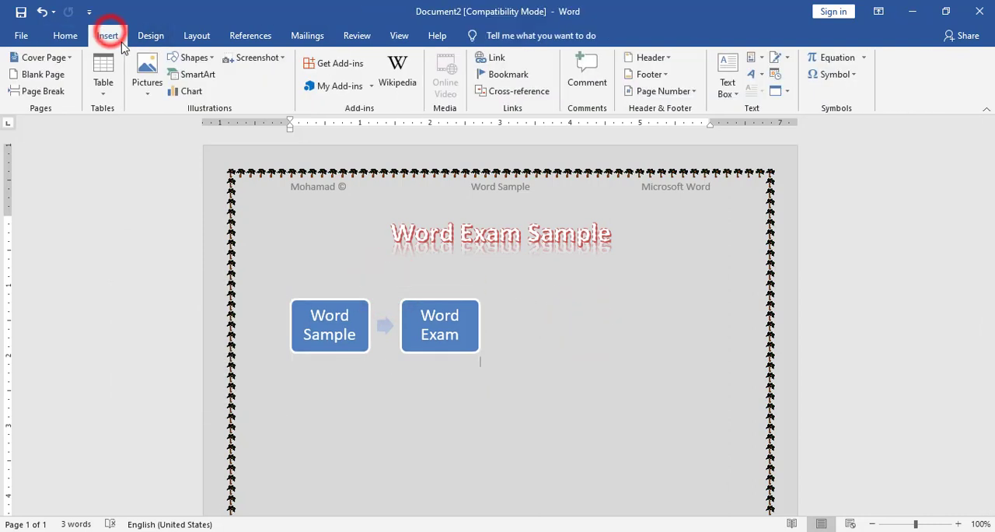
pyautogui.click(193, 57)
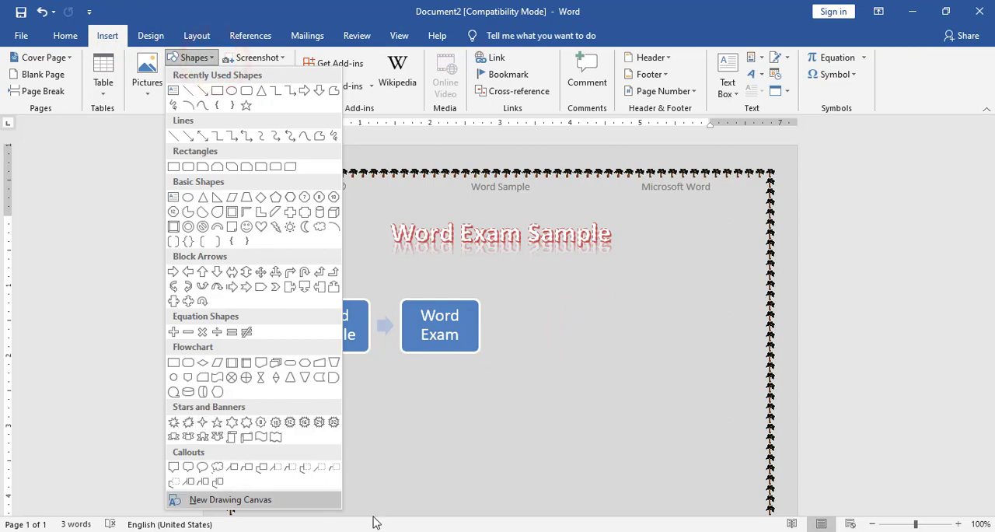
pyautogui.click(516, 531)
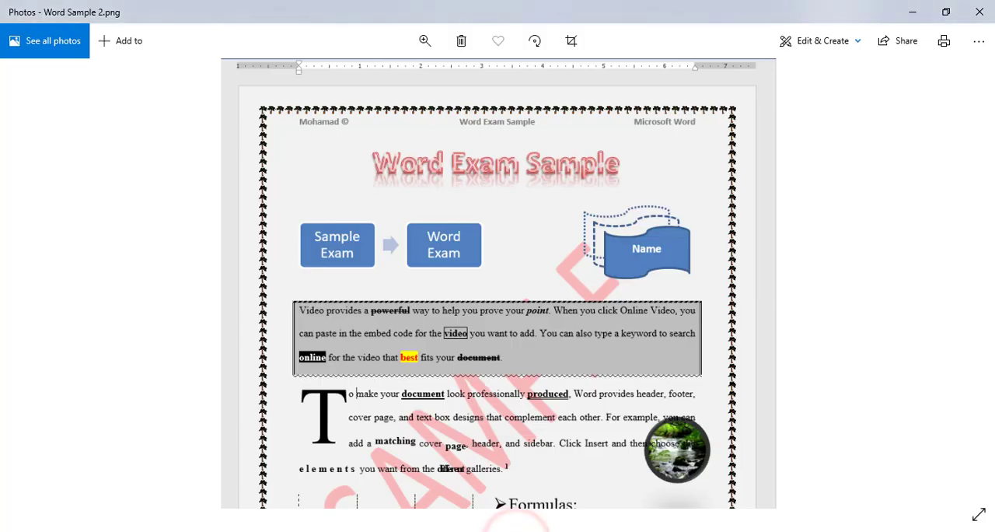
pyautogui.click(516, 531)
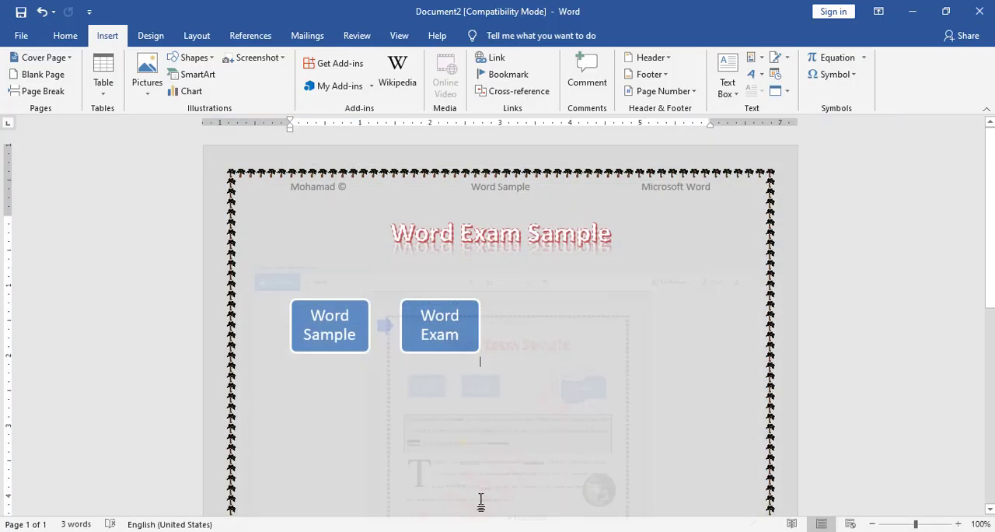
pyautogui.click(194, 57)
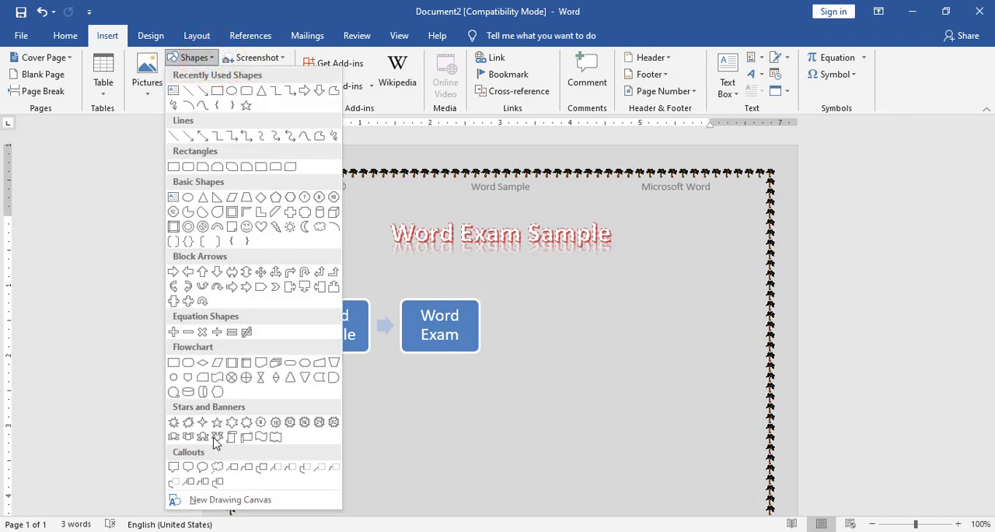
pyautogui.click(262, 437)
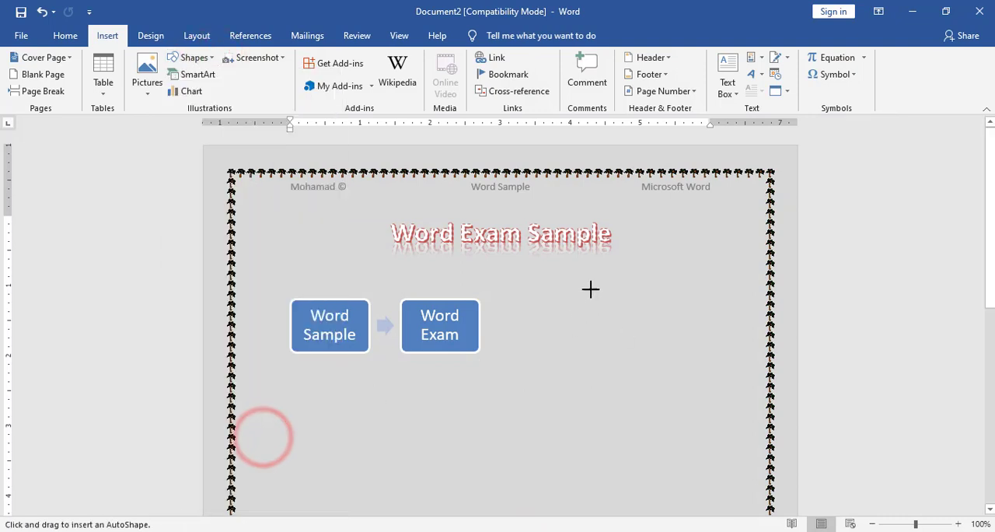
pyautogui.moveTo(590, 276)
pyautogui.mouseDown()
pyautogui.moveTo(653, 305)
pyautogui.moveTo(684, 333)
pyautogui.mouseUp()
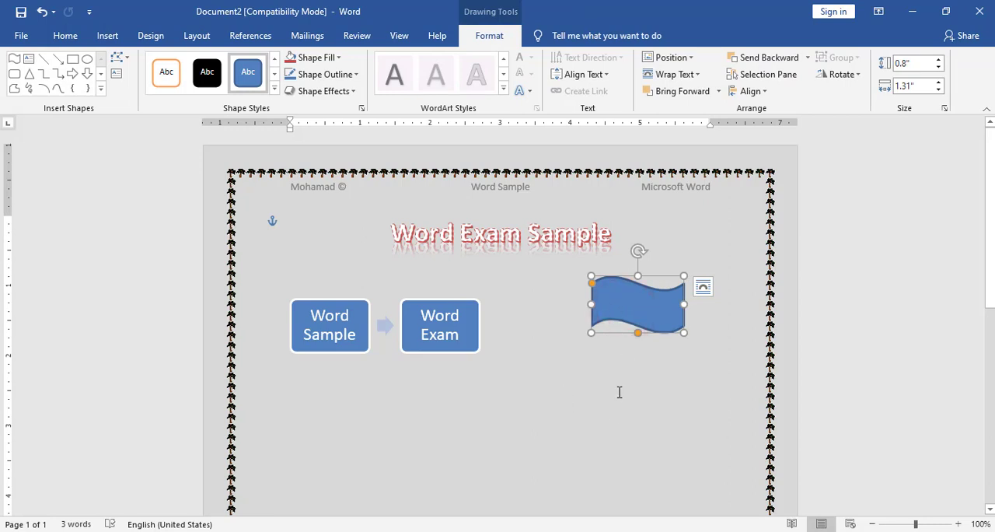
# Paste two offset copies of the wave shape and label the front one "Name" in bold.
pyautogui.hotkey('ctrl', 'v')
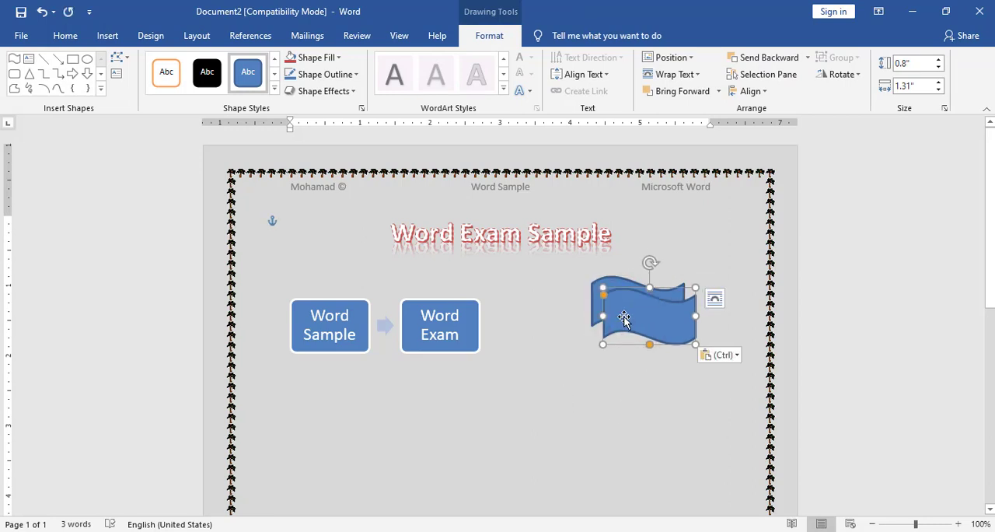
pyautogui.hotkey('ctrl', 'v')
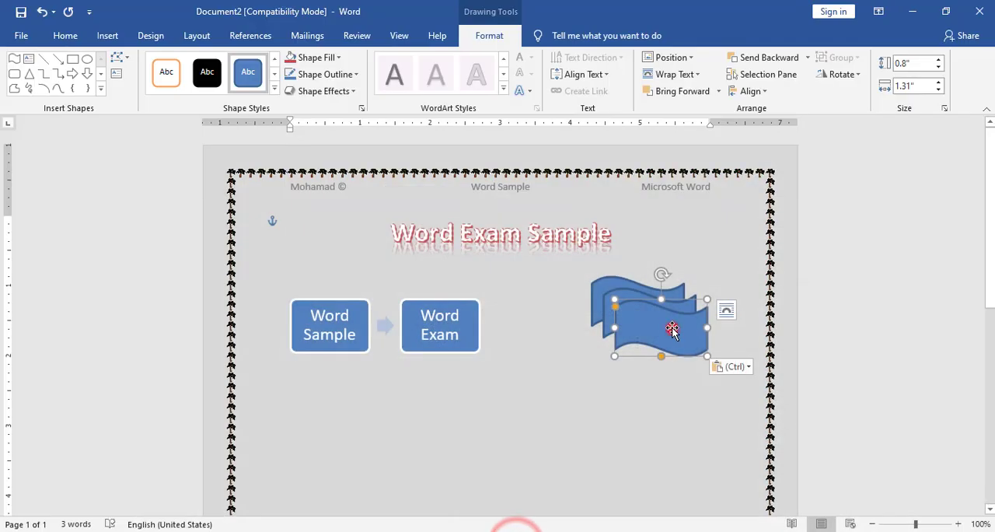
pyautogui.click(672, 330)
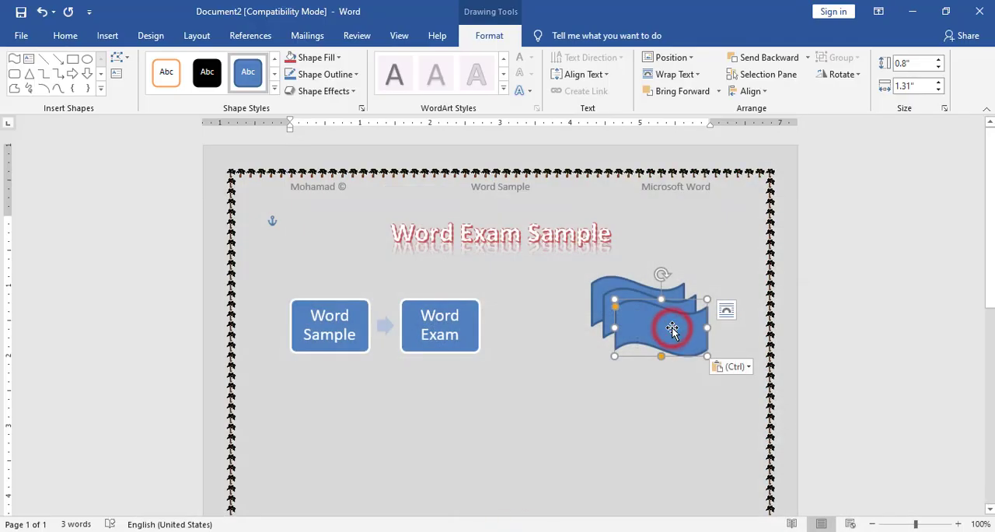
pyautogui.write('Name')
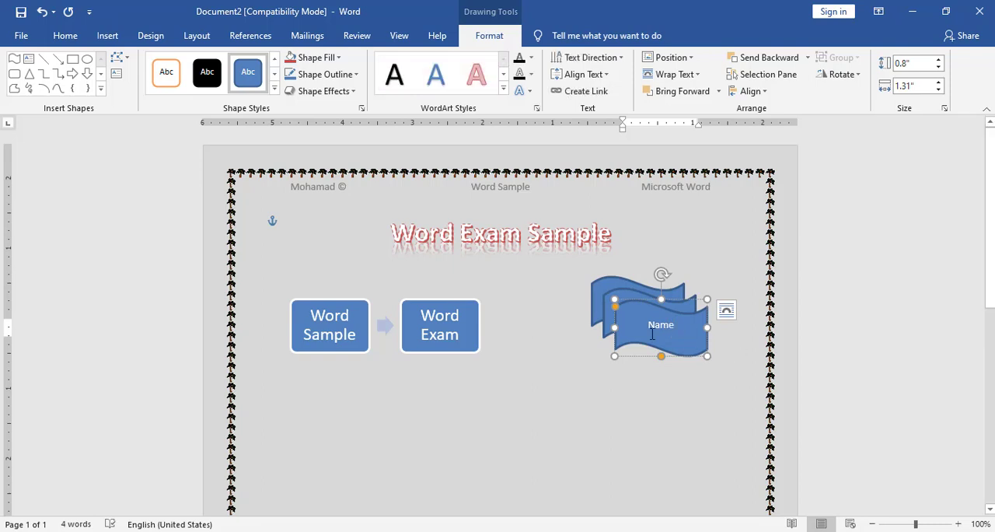
pyautogui.doubleClick(655, 327)
pyautogui.click(66, 35)
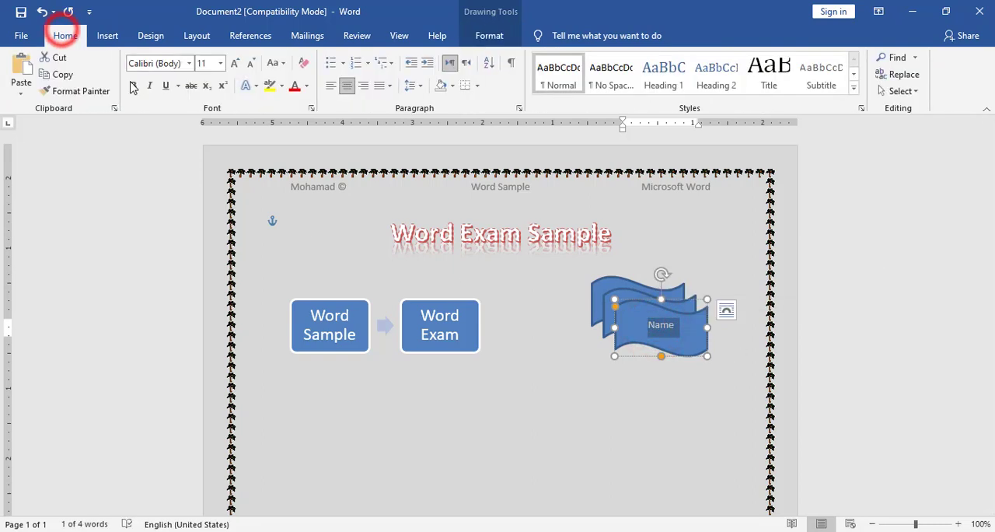
pyautogui.click(133, 85)
# Give the rearmost wave shape a white fill and a round-dotted outline.
pyautogui.click(601, 276)
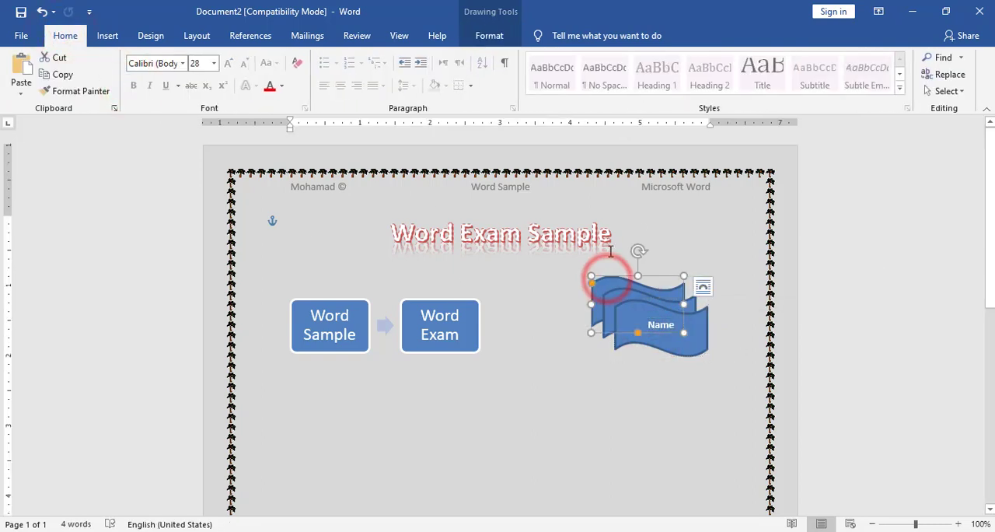
pyautogui.click(489, 36)
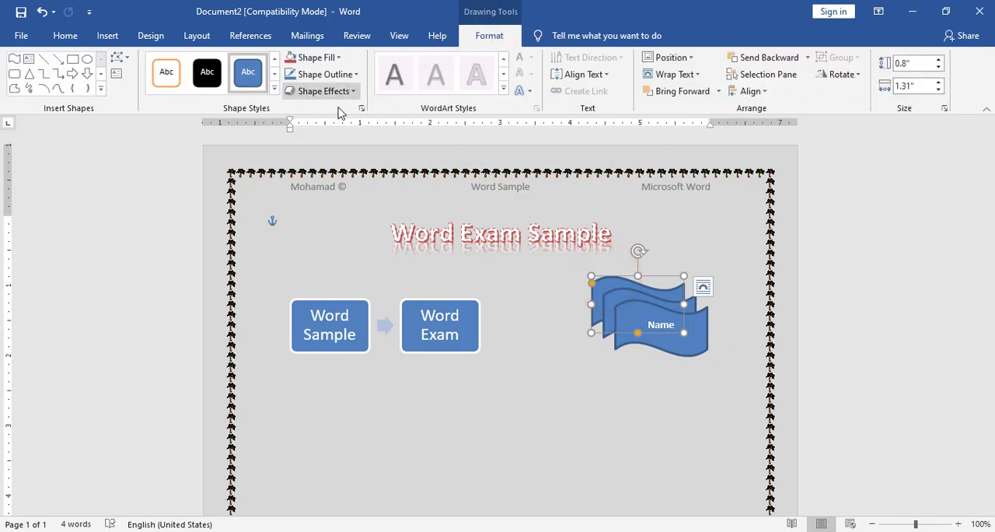
pyautogui.click(338, 58)
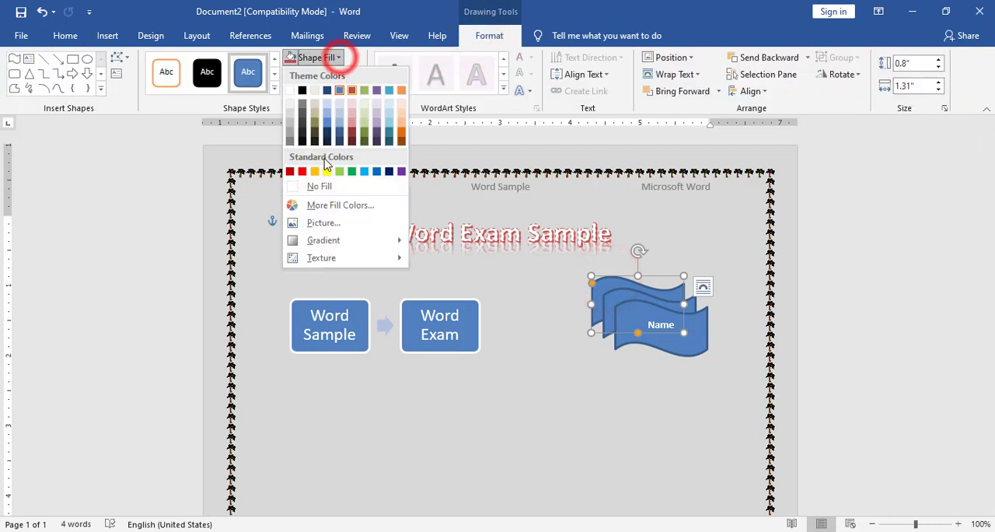
pyautogui.click(290, 93)
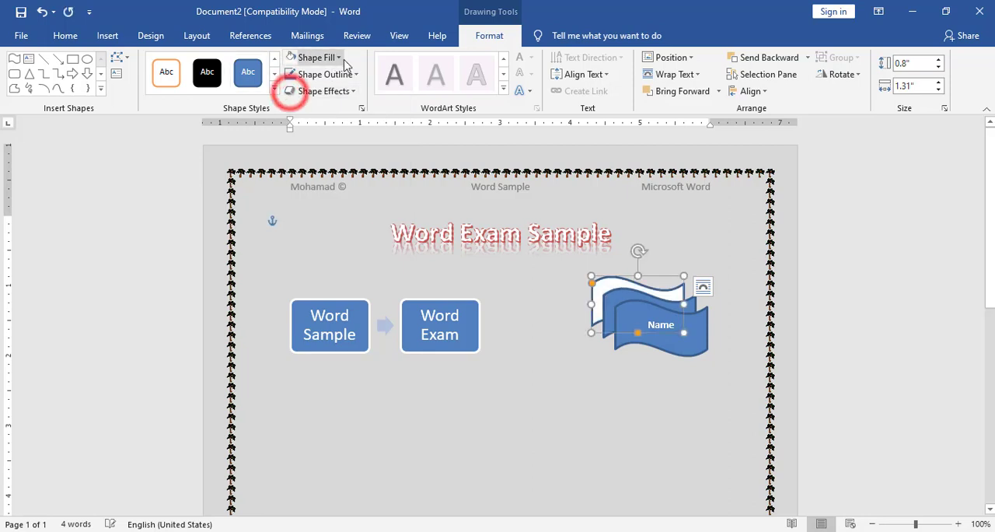
pyautogui.click(352, 72)
pyautogui.moveTo(372, 264)
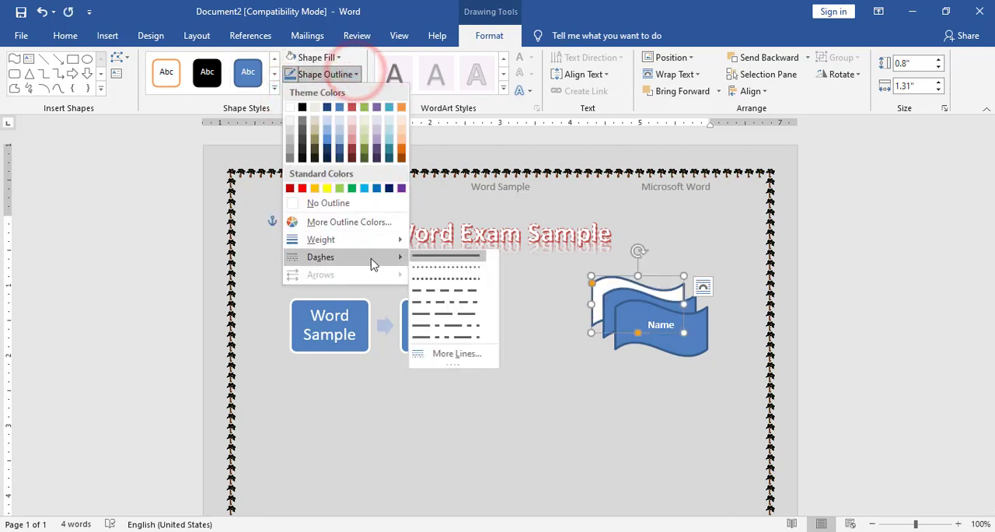
pyautogui.click(446, 268)
# Give the middle wave shape a white fill and a dashed outline.
pyautogui.moveTo(625, 298); pyautogui.dragTo(637, 309)
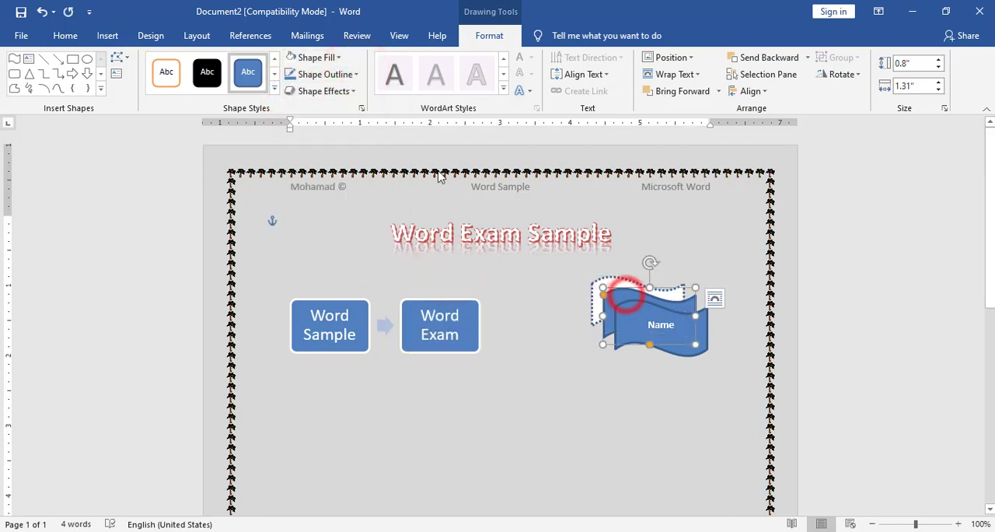
pyautogui.click(338, 57)
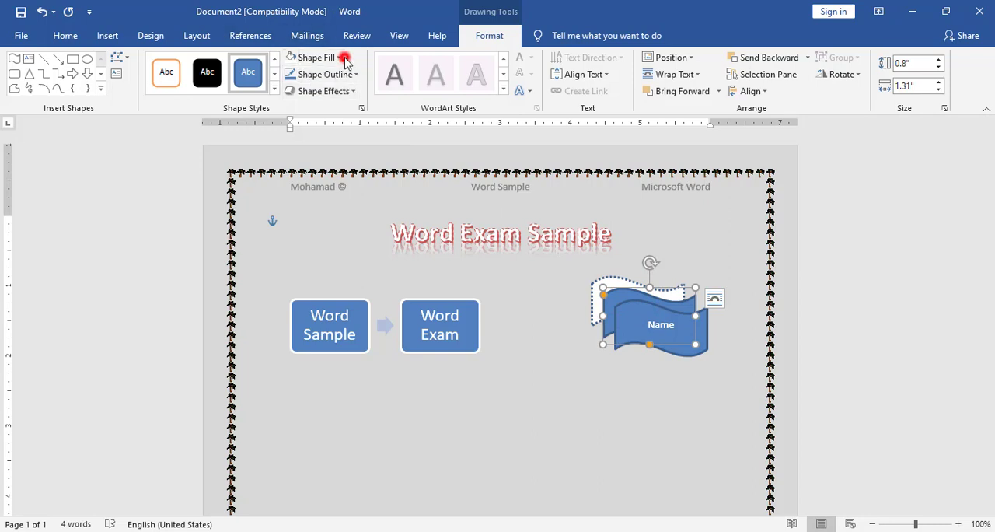
pyautogui.click(289, 90)
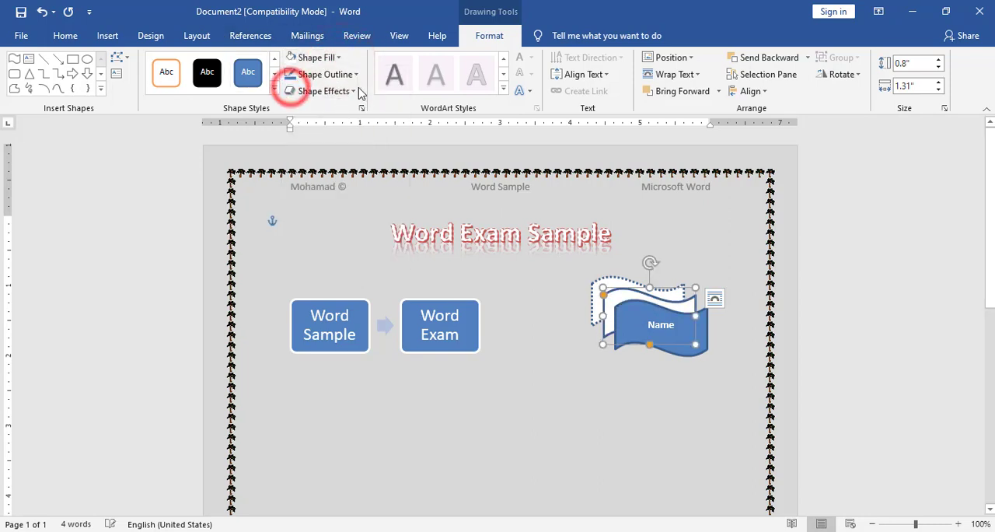
pyautogui.click(356, 74)
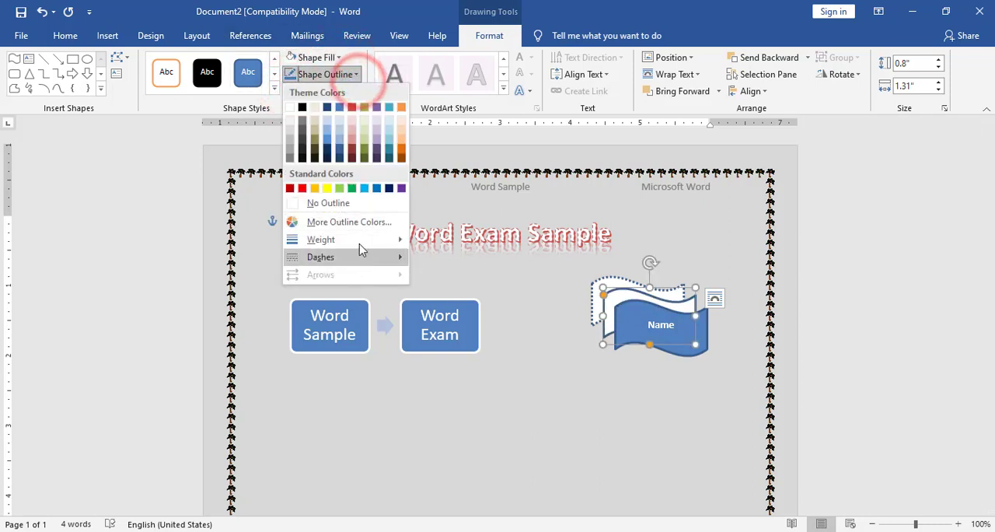
pyautogui.moveTo(366, 258)
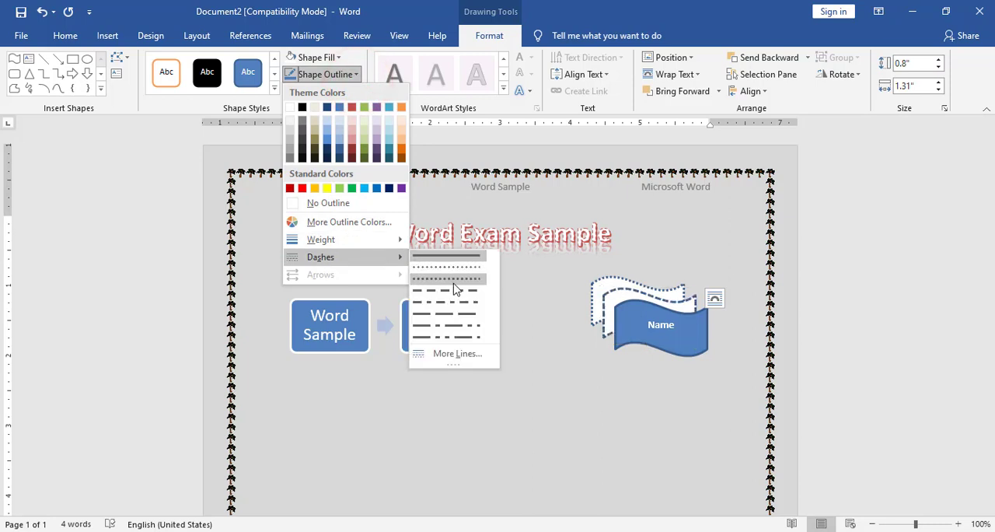
pyautogui.click(454, 281)
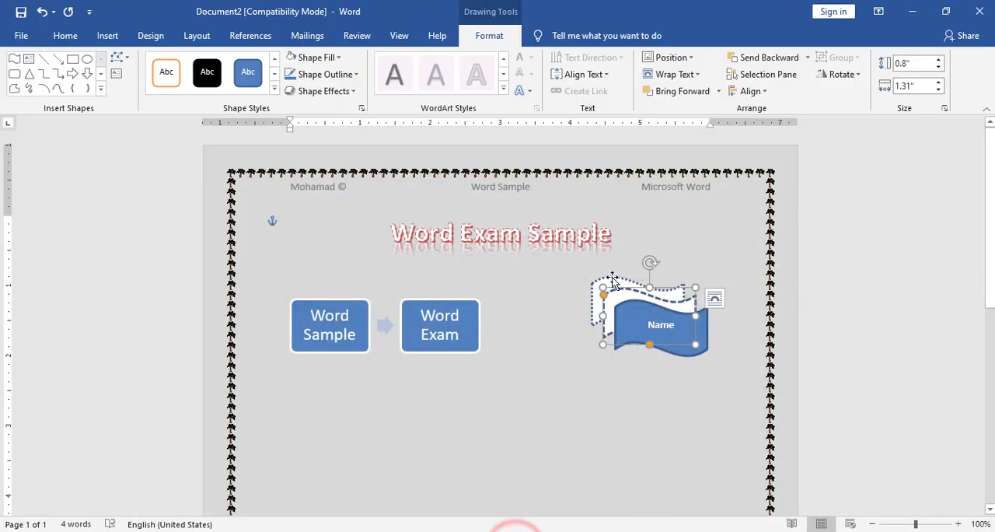
# Set both the rearmost and the middle wave shapes to No Fill and place the cursor below the SmartArt.
pyautogui.click(611, 282)
pyautogui.click(337, 58)
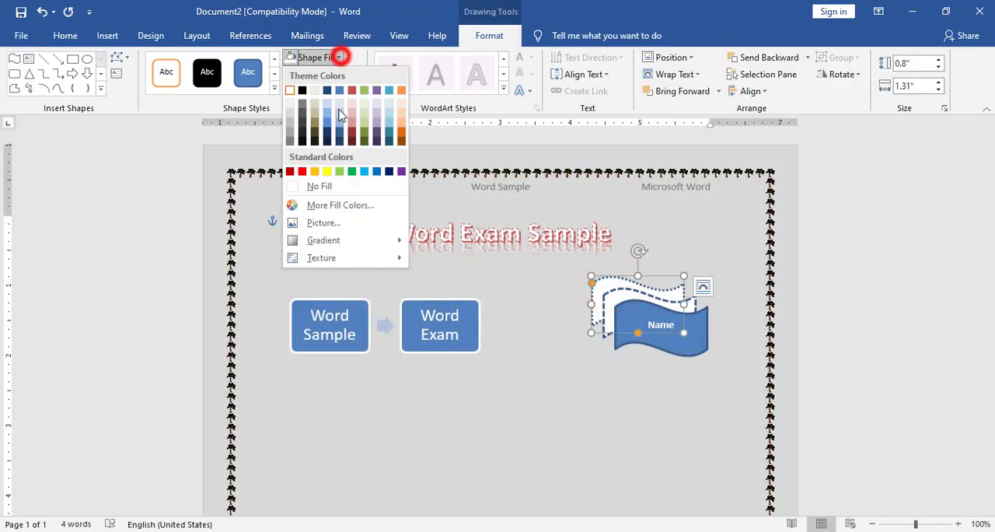
pyautogui.click(324, 188)
pyautogui.click(633, 291)
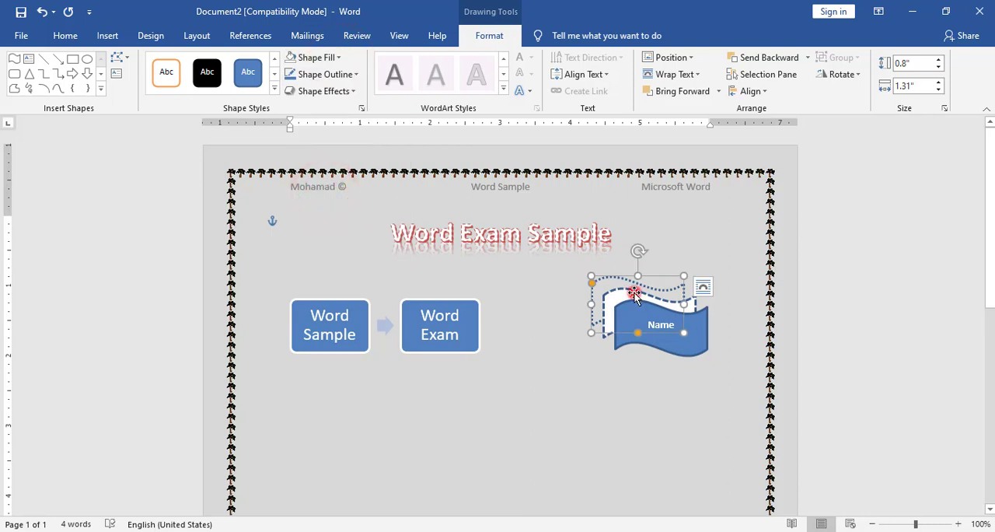
pyautogui.click(337, 59)
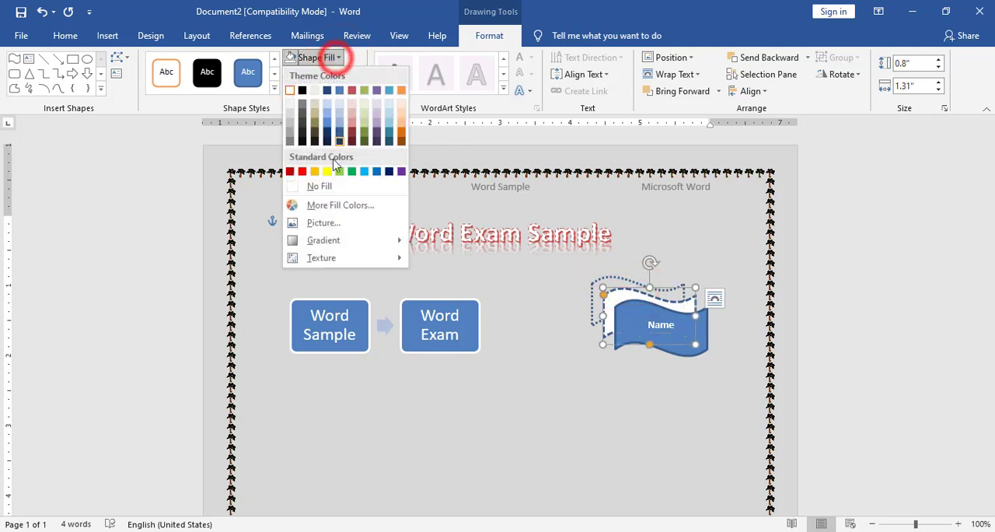
pyautogui.click(329, 188)
pyautogui.click(553, 345)
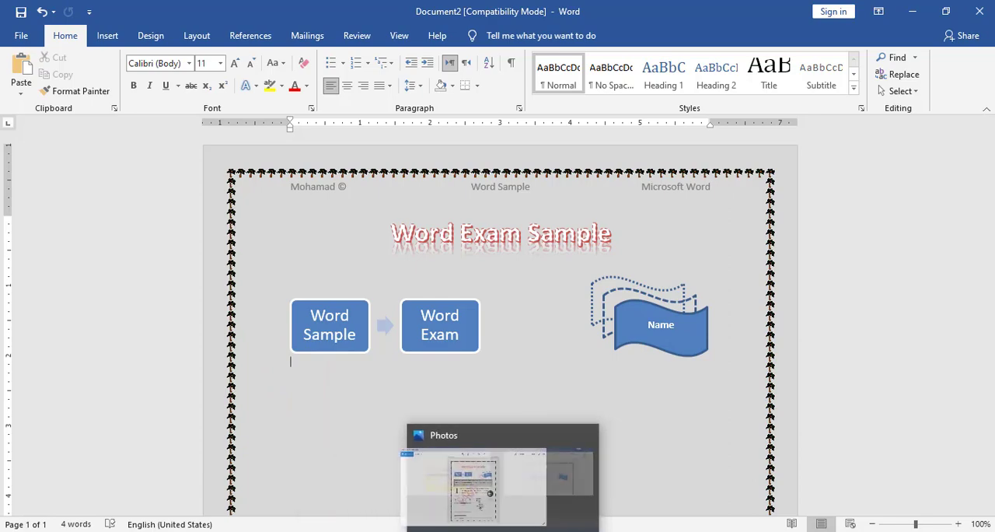
# Switch to the reference image in Photos, enlarge it to examine the body paragraphs' formatting, and return to the Word document.
pyautogui.click(501, 531)
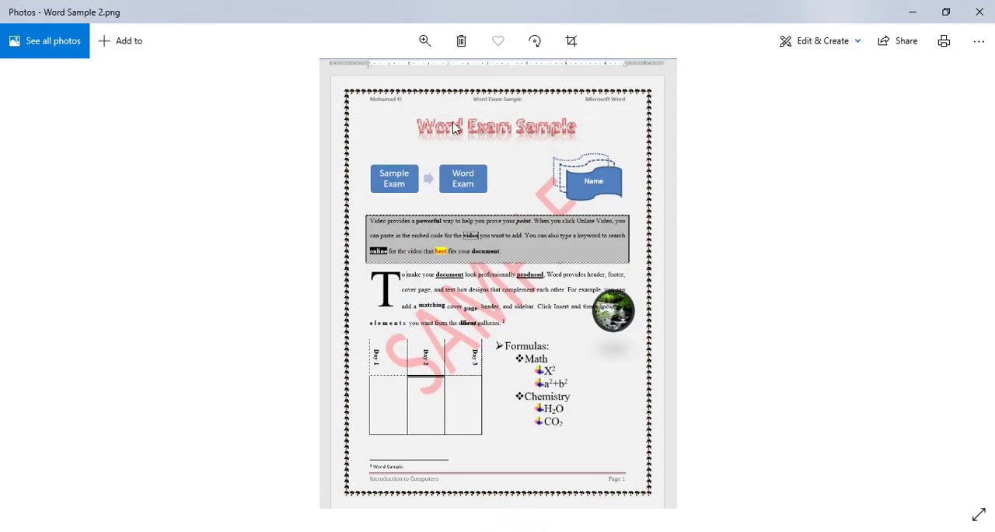
pyautogui.click(426, 40)
pyautogui.moveTo(356, 79); pyautogui.dragTo(379, 81)
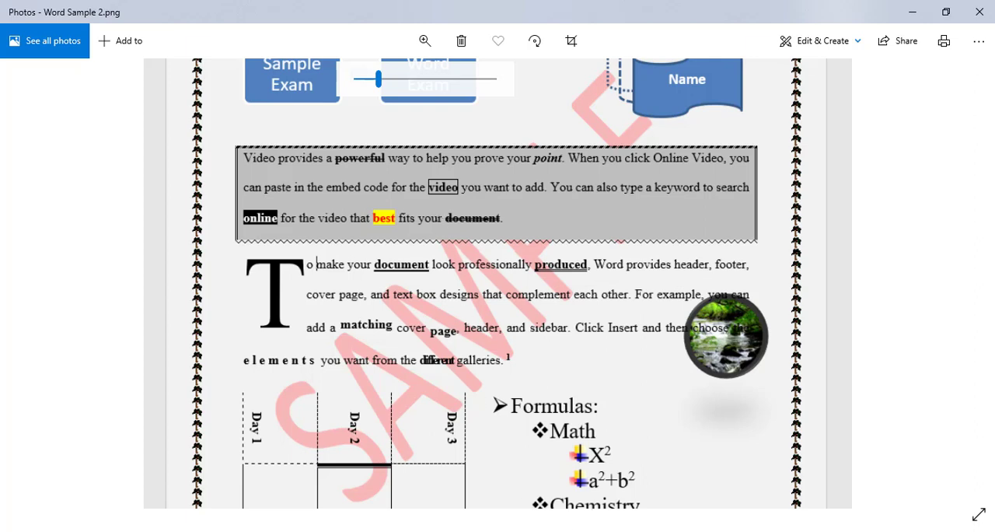
pyautogui.click(444, 528)
pyautogui.click(536, 486)
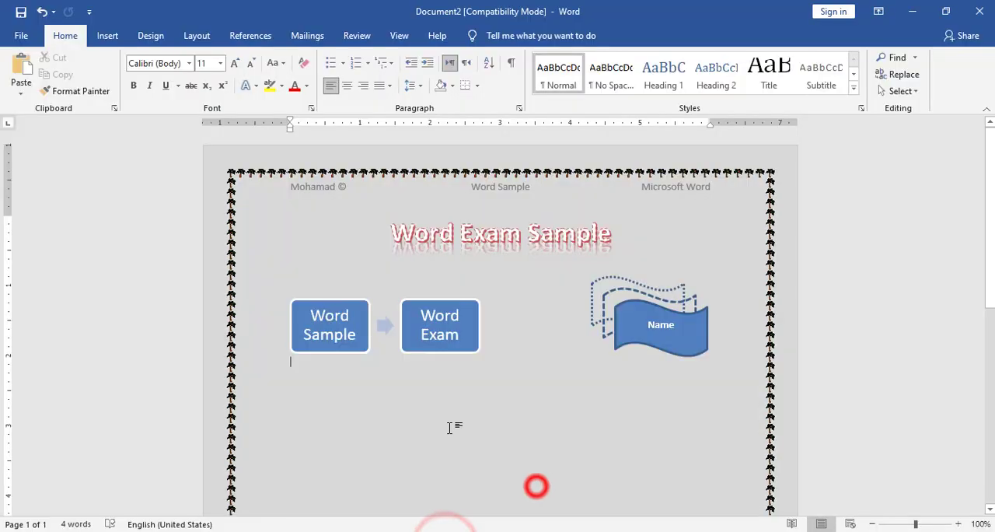
pyautogui.write('=rand')
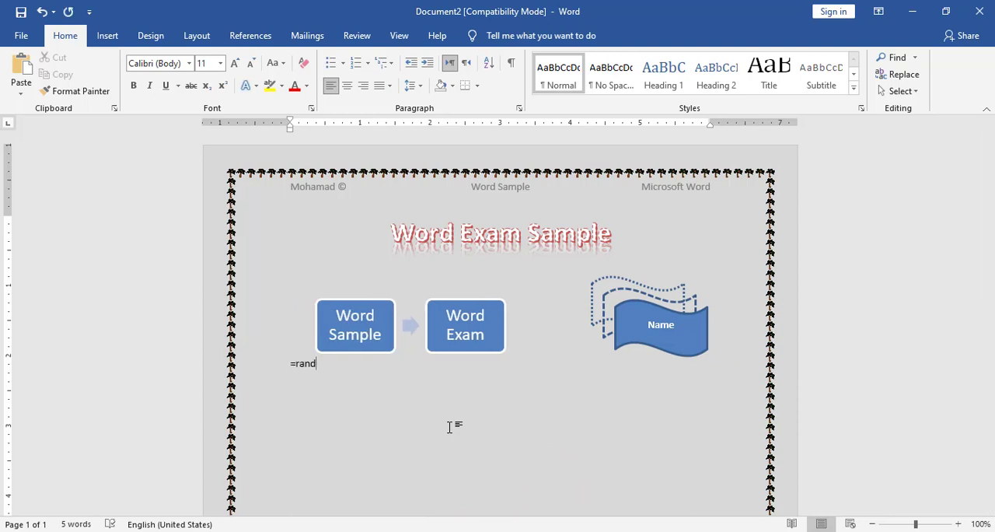
pyautogui.hotkey('ctrl', 'z')
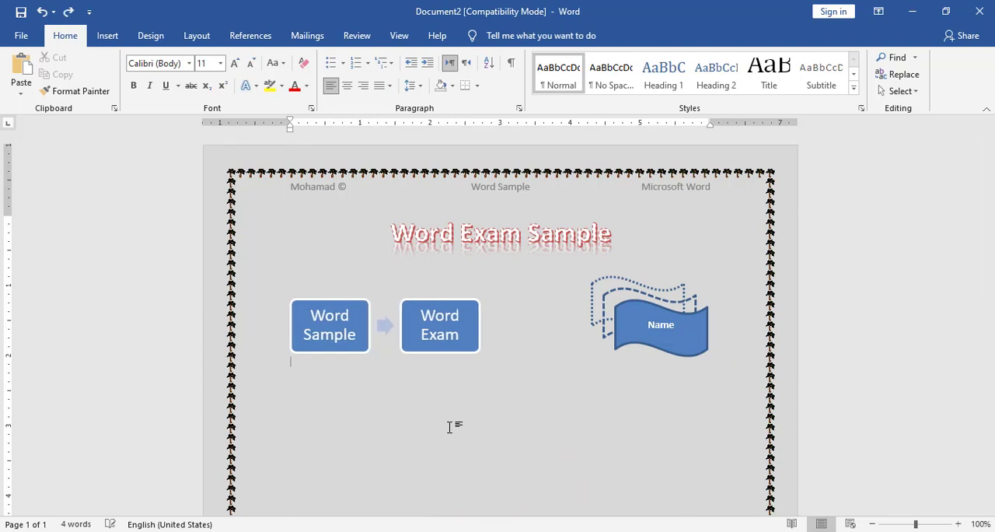
pyautogui.press('Return')
pyautogui.press('BackSpace')
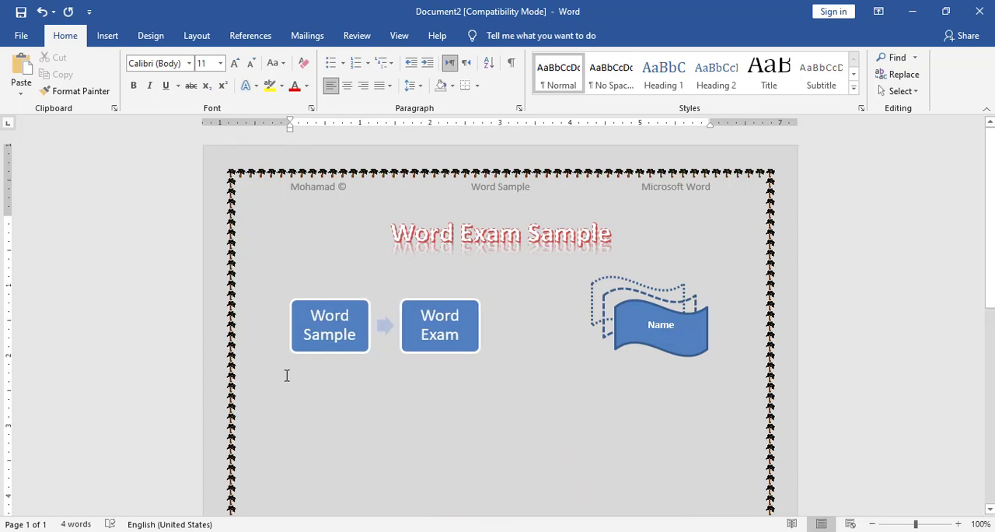
# Generate two paragraphs of three sentences each of sample text below the SmartArt with =rand(2,3).
pyautogui.doubleClick(301, 388)
pyautogui.doubleClick(317, 403)
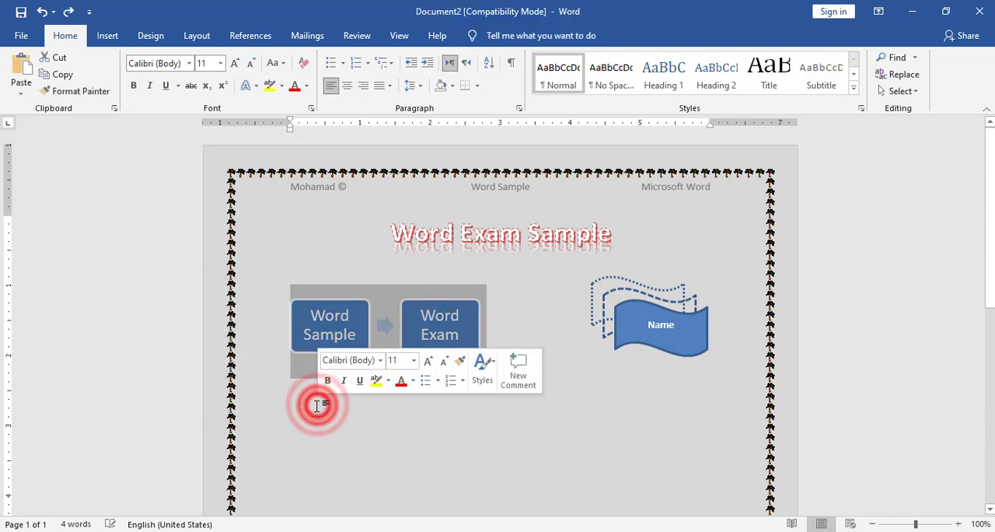
pyautogui.click(309, 408)
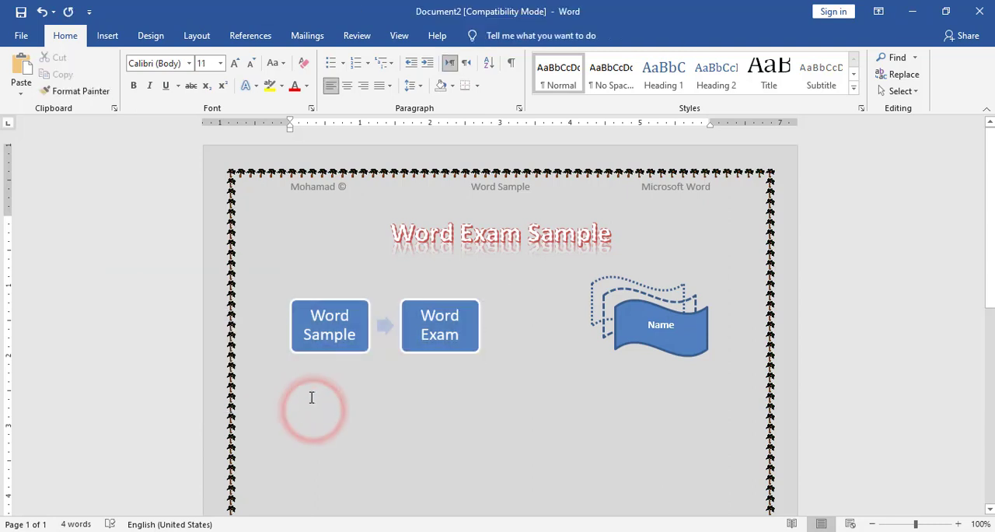
pyautogui.write('=ra')
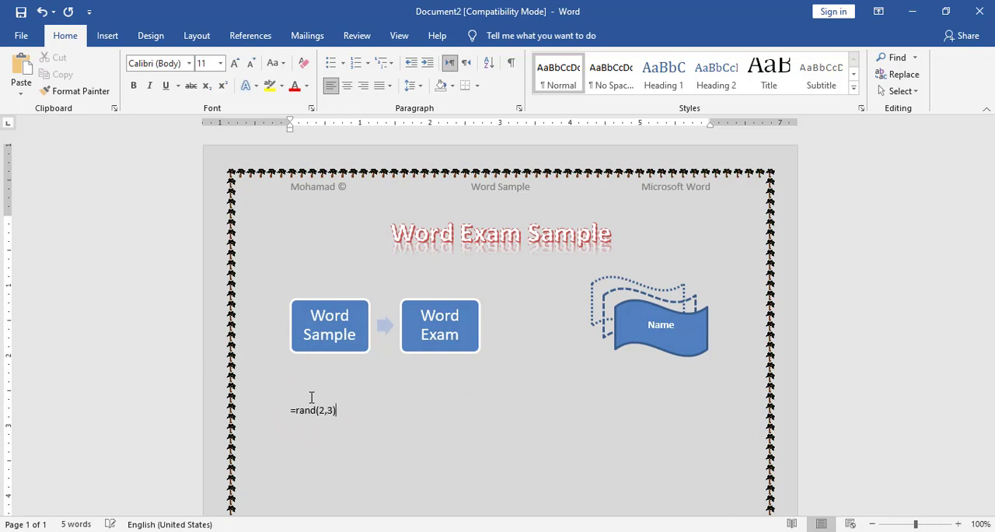
pyautogui.write('nd(2,3)')
pyautogui.press('Return')
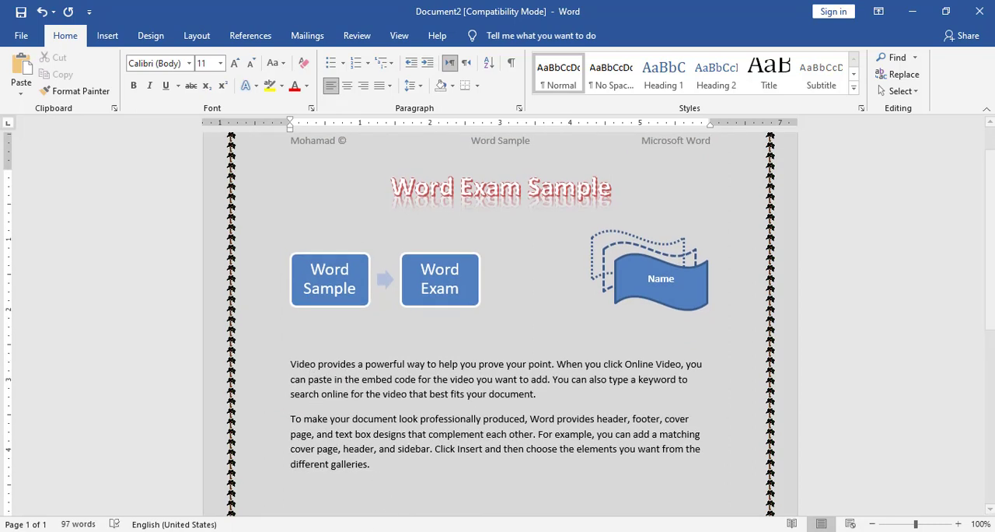
# Check the body text in the reference image in Photos, return to Word, justify both paragraphs and set their line spacing to 2.0.
pyautogui.moveTo(518, 531)
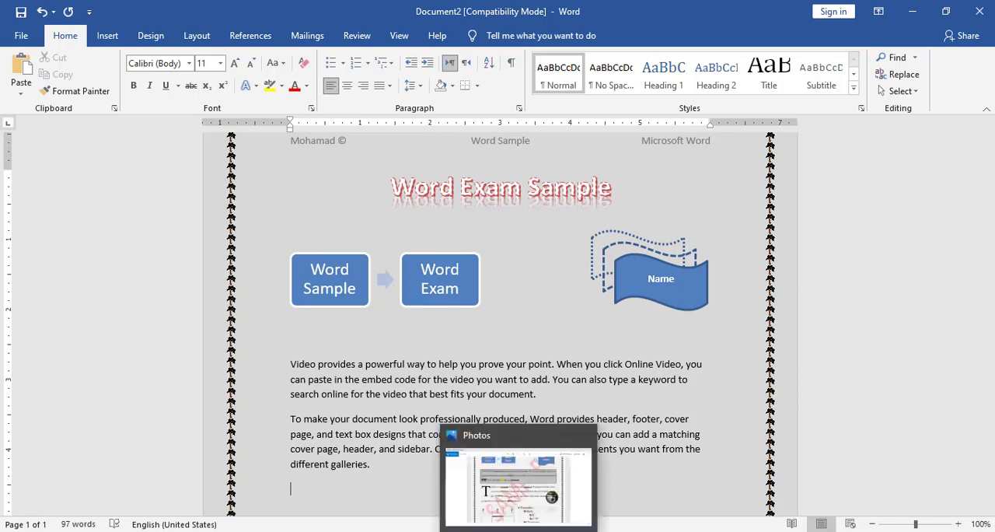
pyautogui.click(501, 496)
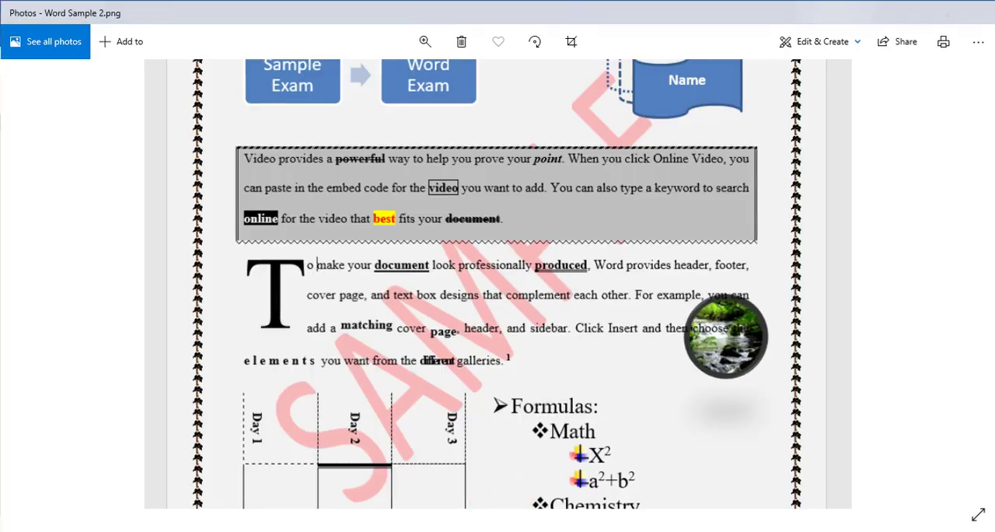
pyautogui.hotkey('alt', 'Tab')
pyautogui.keyDown('shift'); pyautogui.click(390, 466); pyautogui.keyUp('shift')
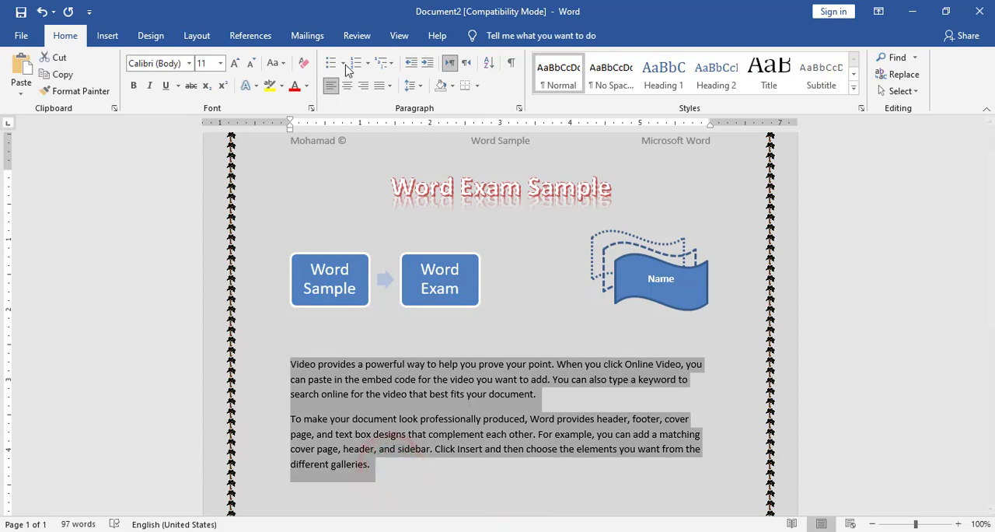
pyautogui.click(383, 86)
pyautogui.click(388, 101)
pyautogui.click(412, 86)
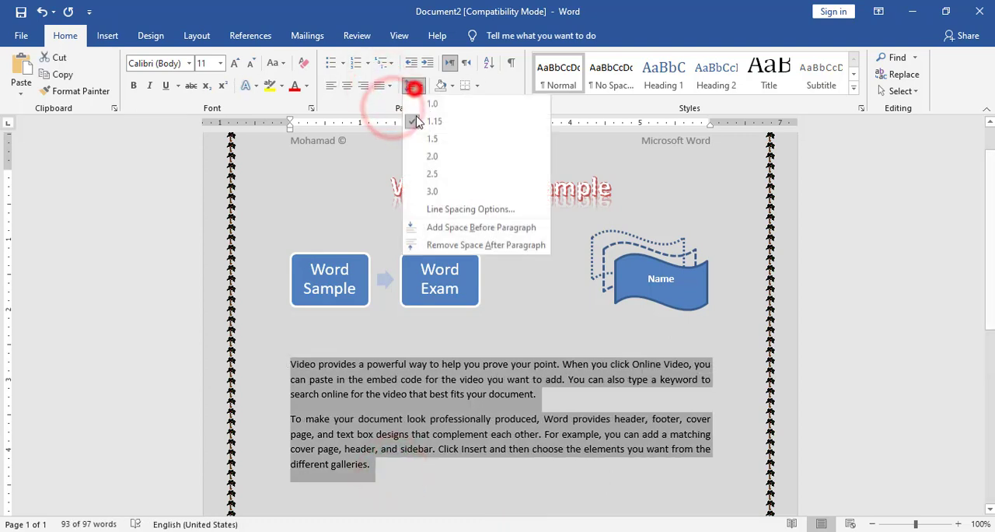
pyautogui.click(433, 158)
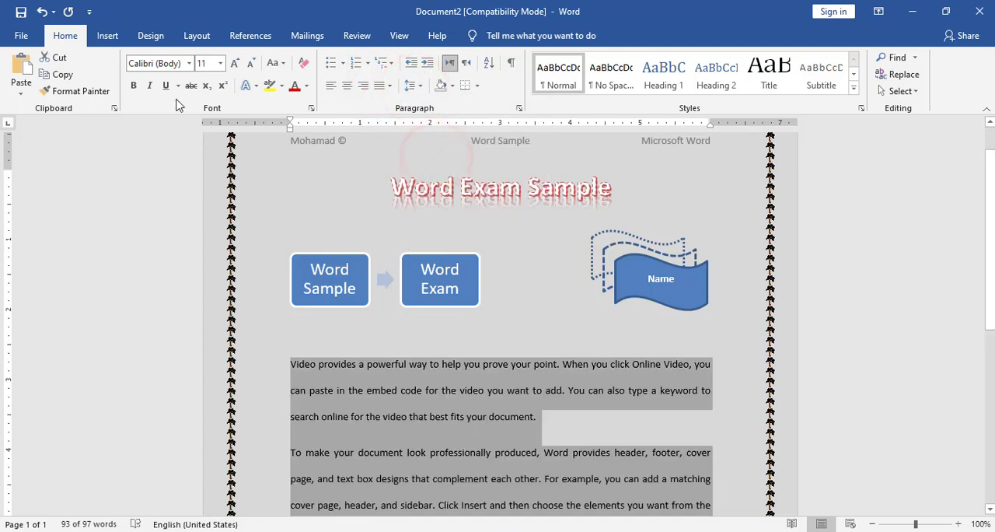
# Set the font of both body paragraphs to Times New Roman, size 12.
pyautogui.click(188, 63)
pyautogui.click(179, 134)
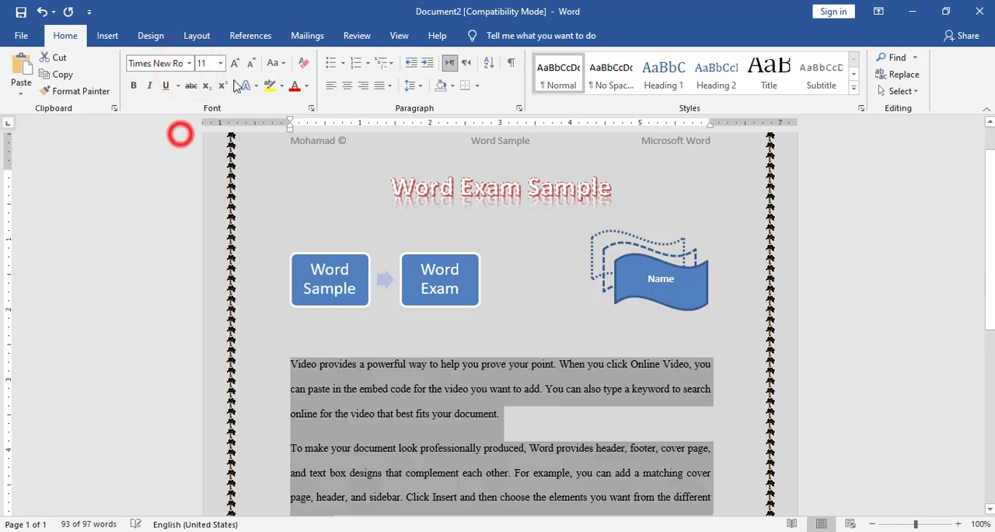
pyautogui.click(234, 63)
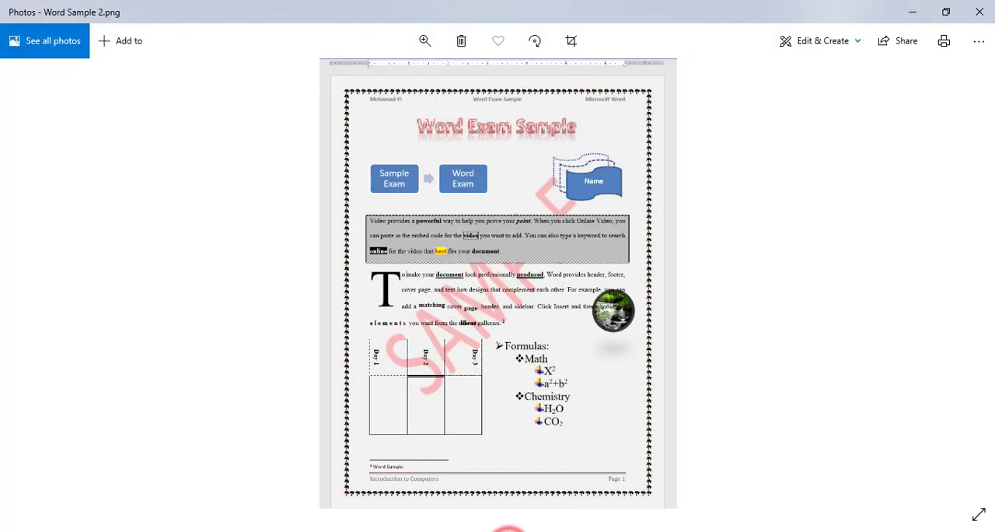
# Enlarge the reference image in Photos to examine the first paragraph's borders, shading and word formatting, and return to Document2 in Word.
pyautogui.click(425, 41)
pyautogui.moveTo(356, 78); pyautogui.dragTo(393, 78)
pyautogui.moveTo(393, 224); pyautogui.dragTo(375, 233)
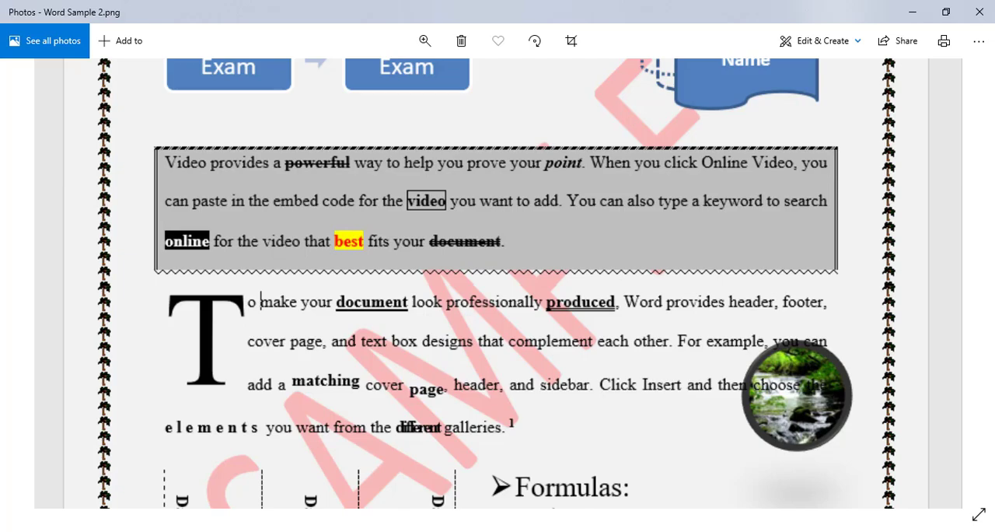
pyautogui.click(450, 531)
pyautogui.click(542, 512)
# Select the first body paragraph and choose a ½ pt double line for its left and right borders in Borders and Shading.
pyautogui.scroll(-1, 529, 407)
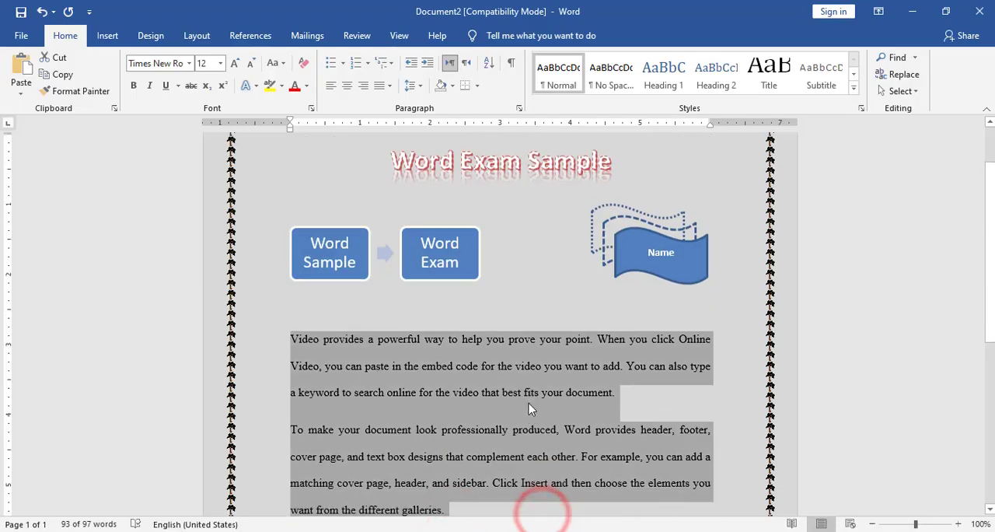
pyautogui.click(529, 403)
pyautogui.tripleClick(621, 387)
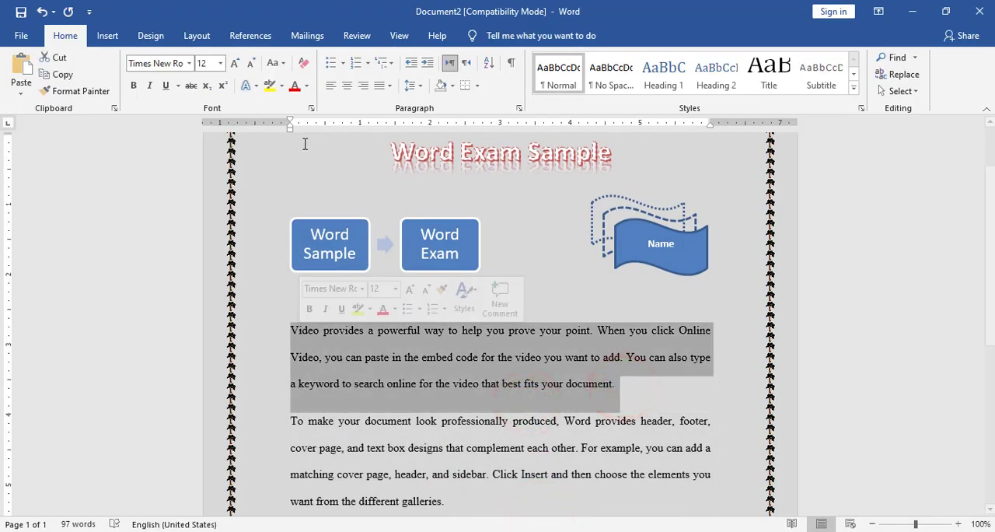
pyautogui.click(478, 86)
pyautogui.click(516, 367)
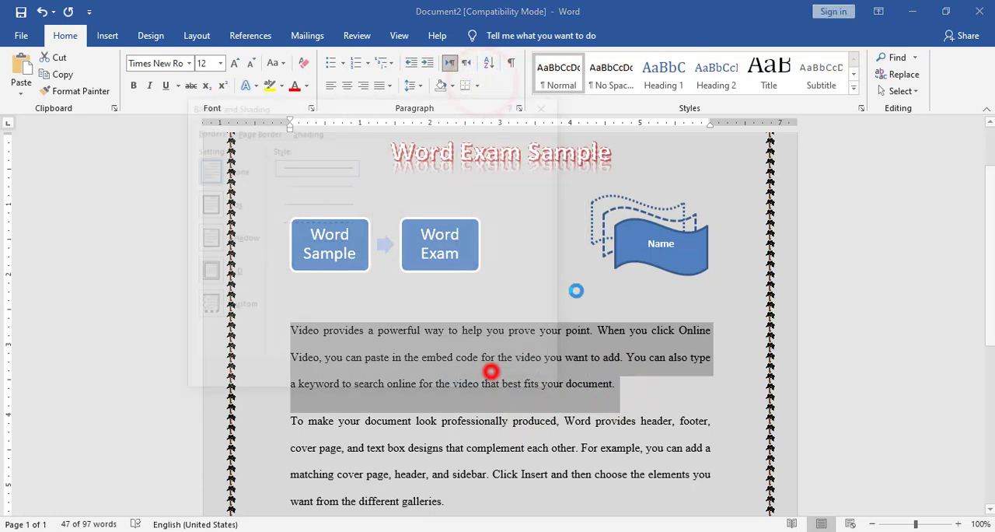
pyautogui.scroll(-3, 305, 204)
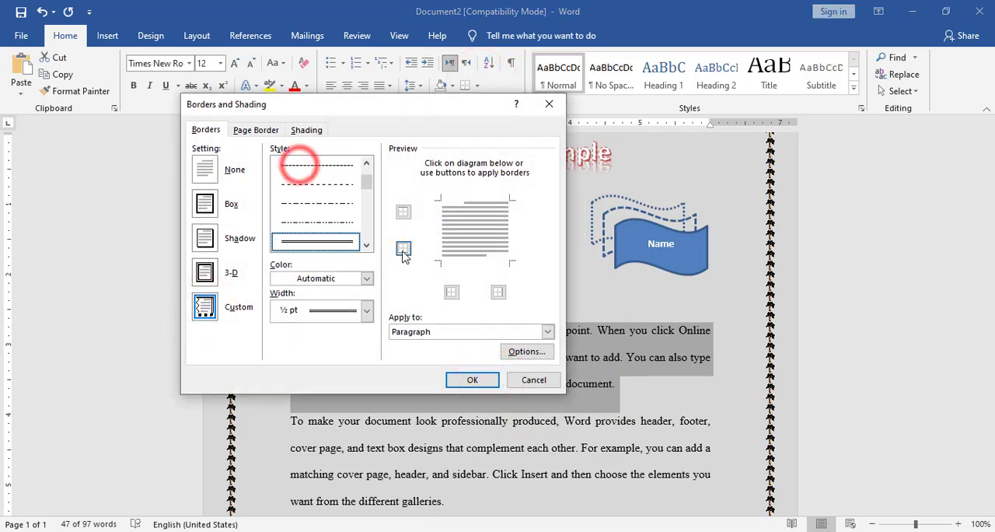
pyautogui.click(452, 291)
pyautogui.click(499, 290)
# Choose a 3 pt striped line for the paragraph's top border and a ¾ pt wavy line for its bottom border.
pyautogui.scroll(-3, 294, 209)
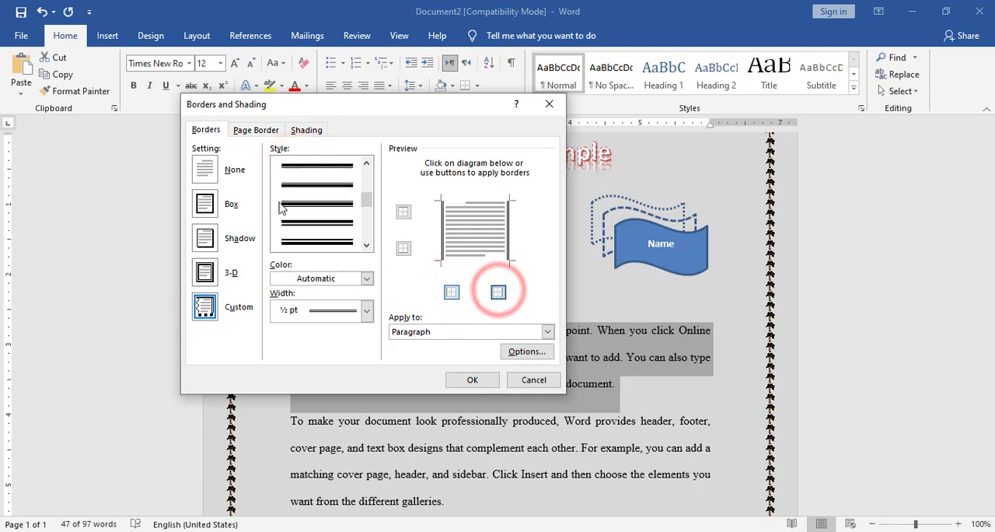
pyautogui.click(308, 165)
pyautogui.click(463, 201)
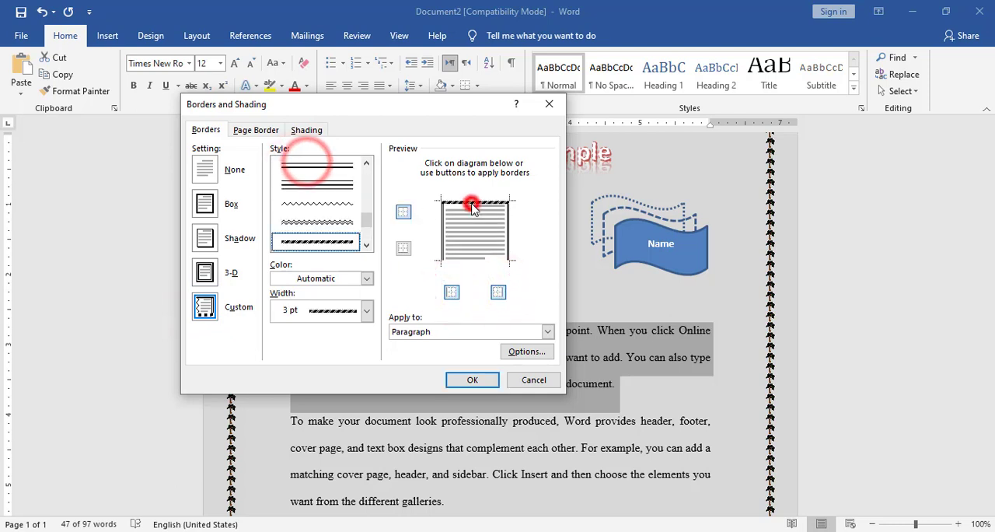
pyautogui.click(321, 204)
pyautogui.click(469, 268)
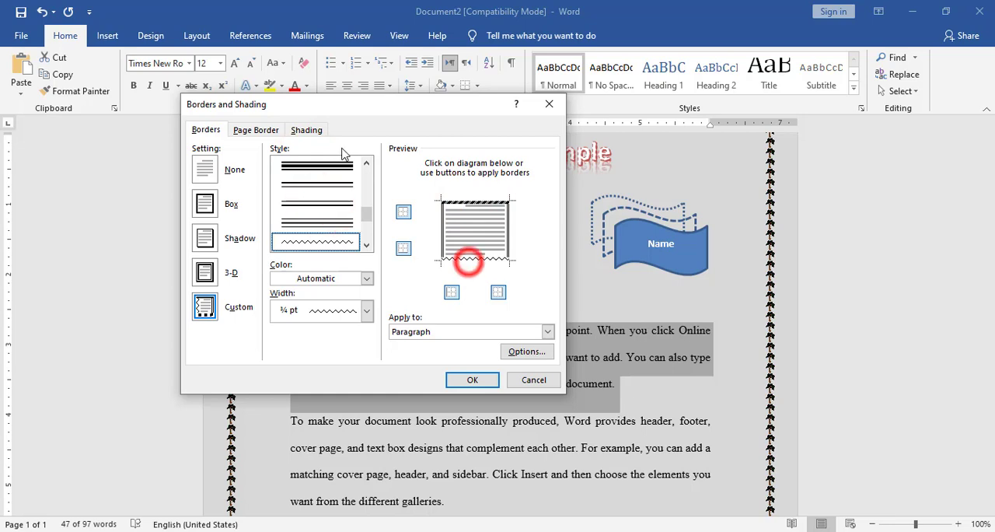
# Pick a light gray shading fill for the first paragraph and apply it together with the borders.
pyautogui.click(307, 130)
pyautogui.click(219, 164)
pyautogui.click(208, 224)
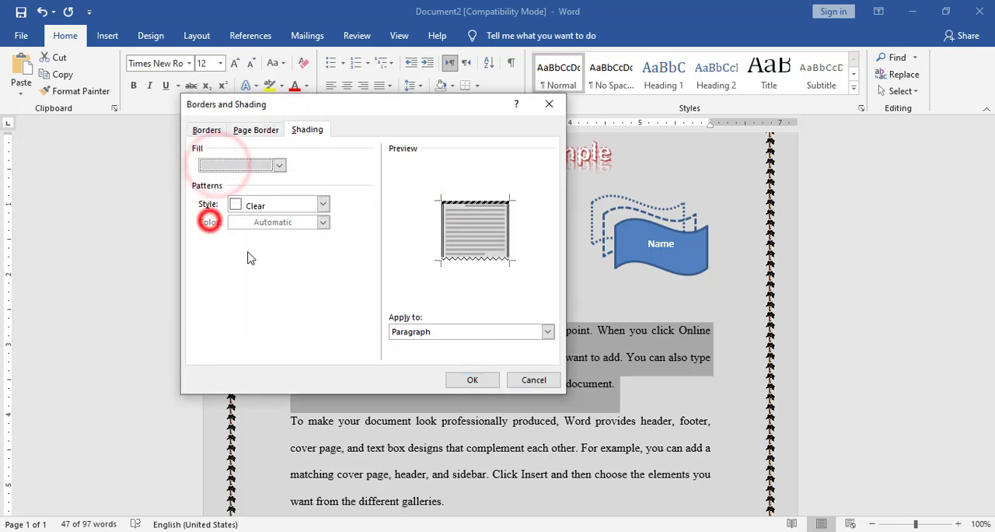
pyautogui.click(480, 380)
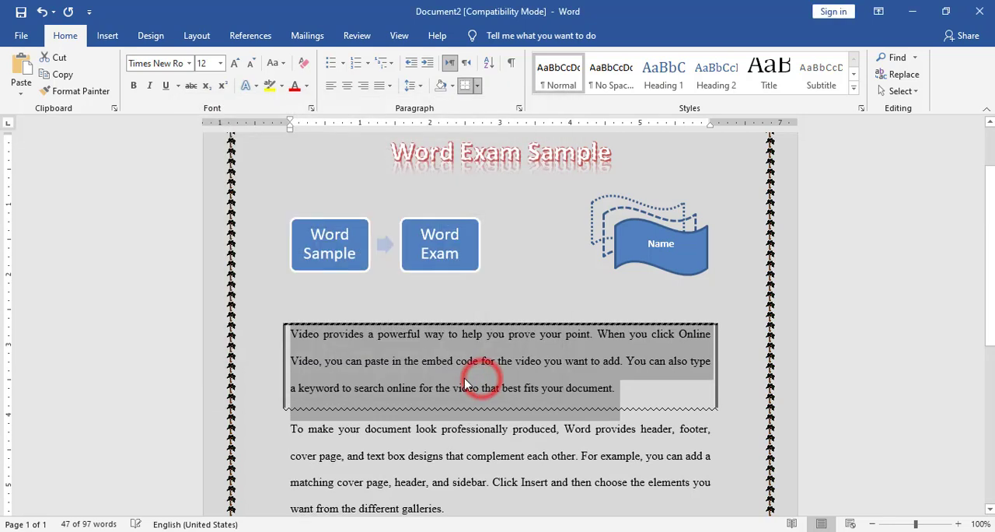
# Change the first body paragraph's shading to a dark gray fill and place the cursor in the second paragraph.
pyautogui.click(416, 351)
pyautogui.moveTo(619, 394)
pyautogui.mouseDown()
pyautogui.moveTo(310, 352)
pyautogui.moveTo(289, 332)
pyautogui.mouseUp()
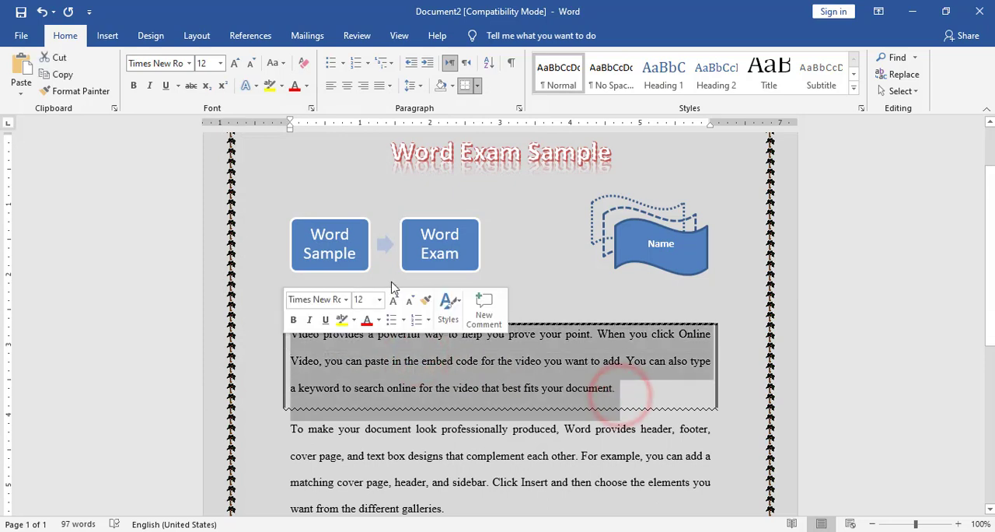
pyautogui.click(477, 86)
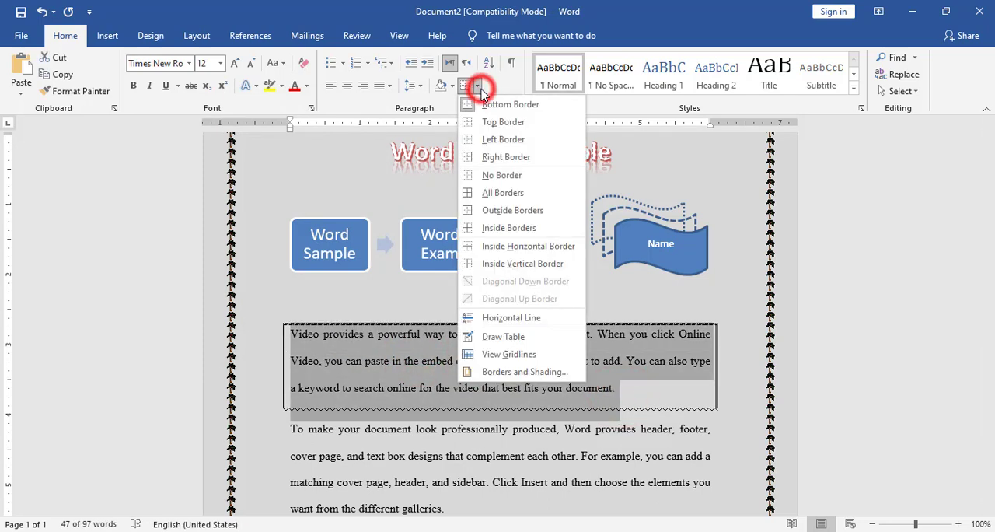
pyautogui.click(502, 374)
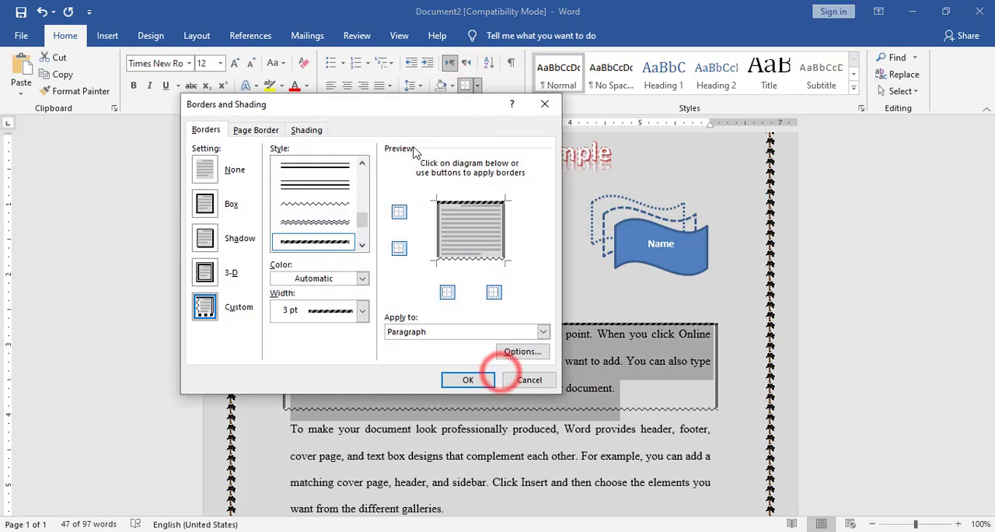
pyautogui.click(307, 130)
pyautogui.click(274, 165)
pyautogui.click(206, 249)
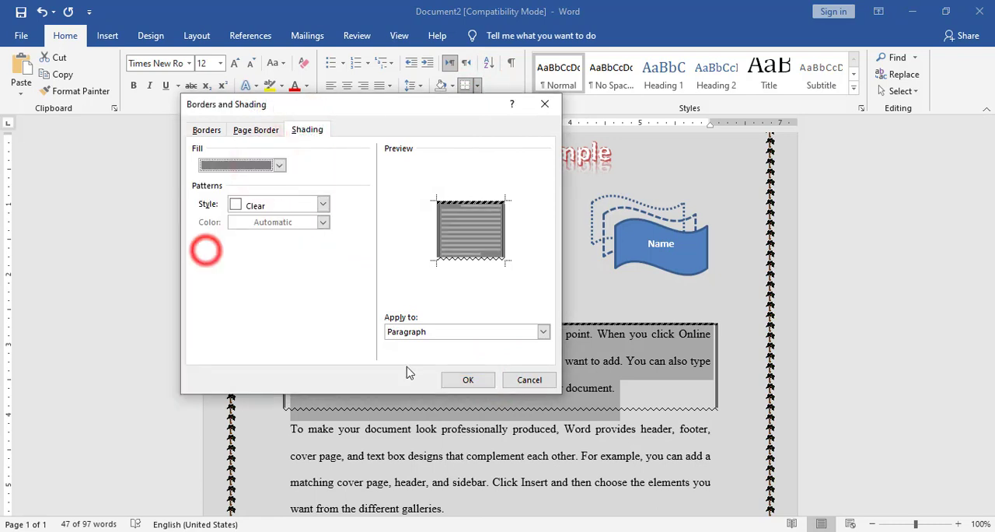
pyautogui.click(467, 380)
pyautogui.click(619, 436)
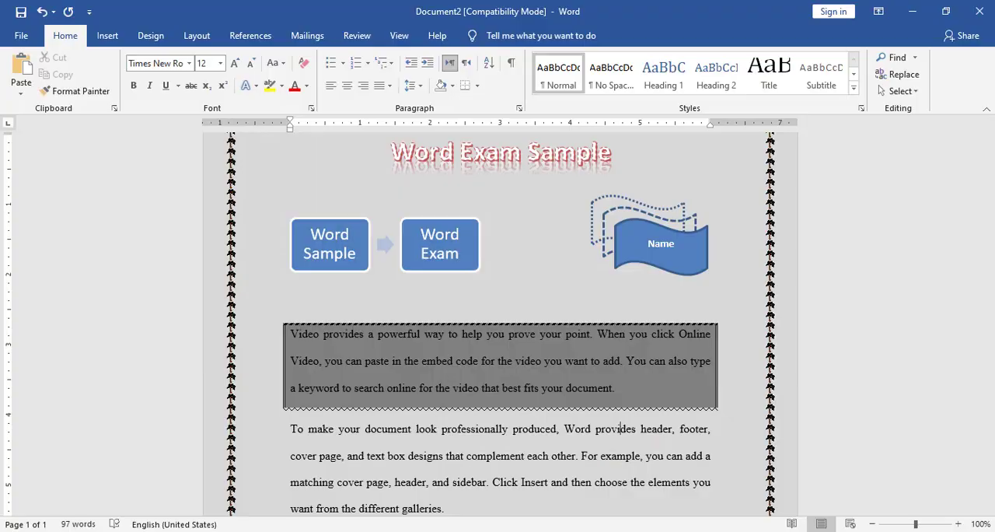
# Check the word formatting in the reference image, return to Document2, and make "powerful" in the first paragraph bold with strikethrough.
pyautogui.hotkey('alt', 'Tab')
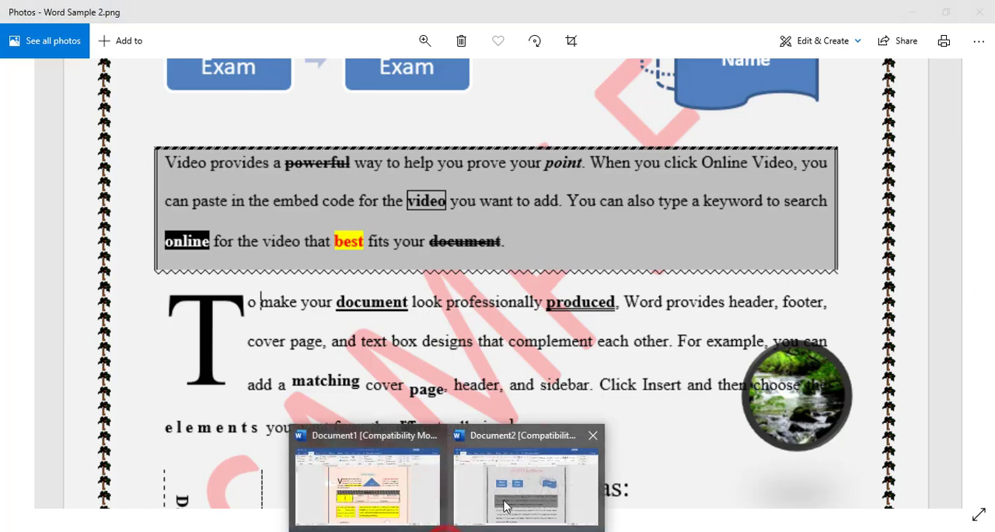
pyautogui.click(506, 504)
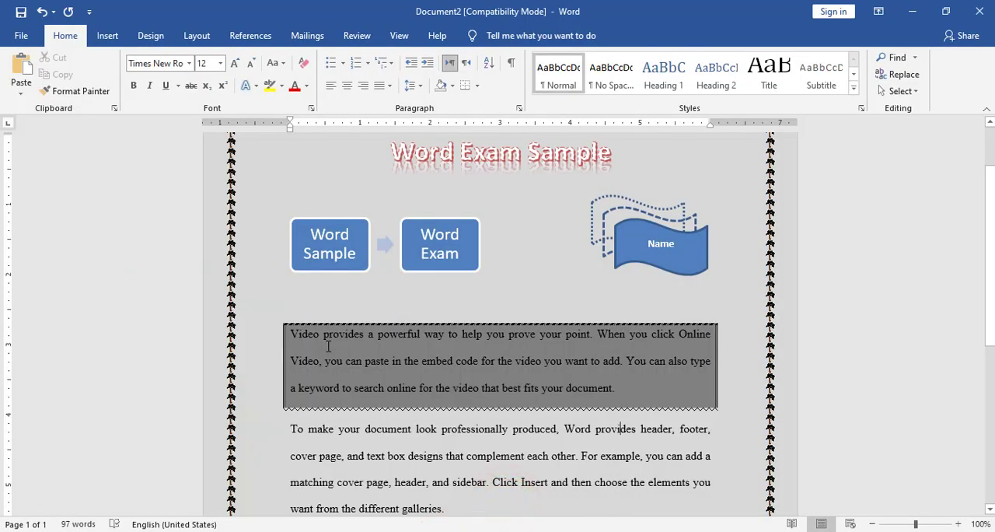
pyautogui.doubleClick(385, 338)
pyautogui.click(133, 85)
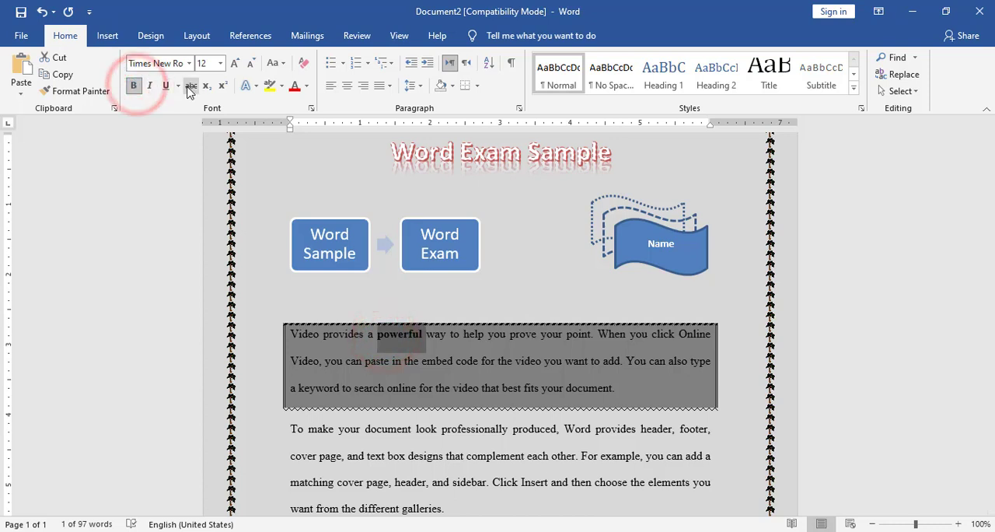
pyautogui.click(189, 87)
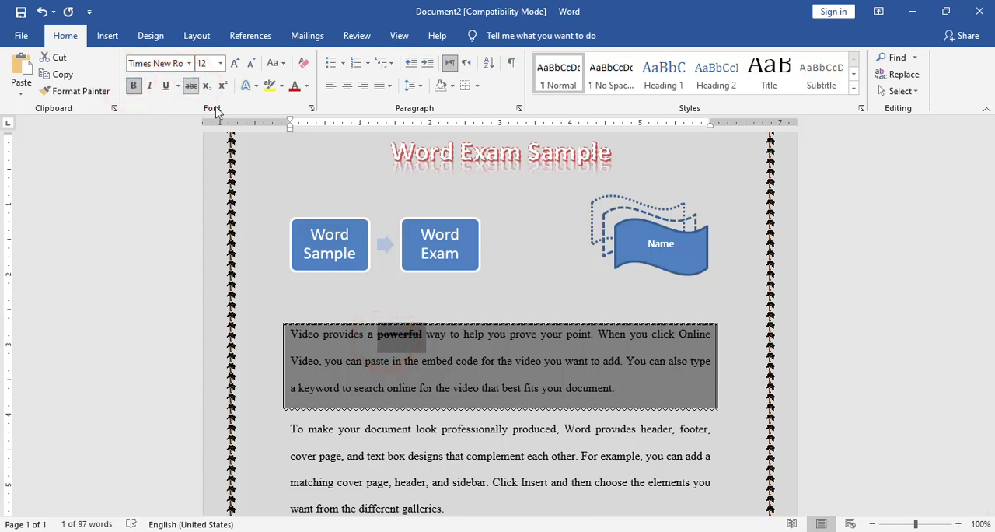
# Make the word "video" before "you want to add" bold and put a ¼ pt solid box border around its text.
pyautogui.doubleClick(527, 362)
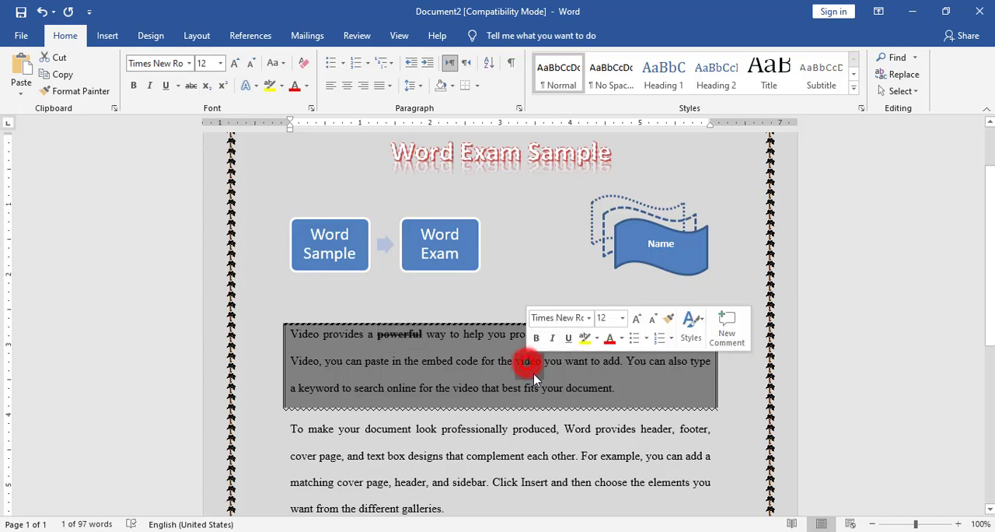
pyautogui.click(133, 85)
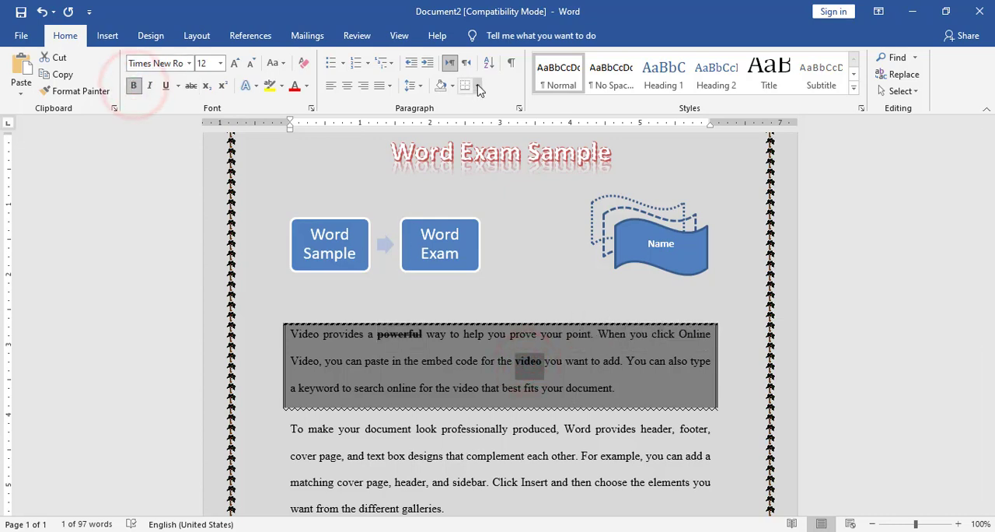
pyautogui.click(477, 85)
pyautogui.click(517, 370)
pyautogui.click(204, 203)
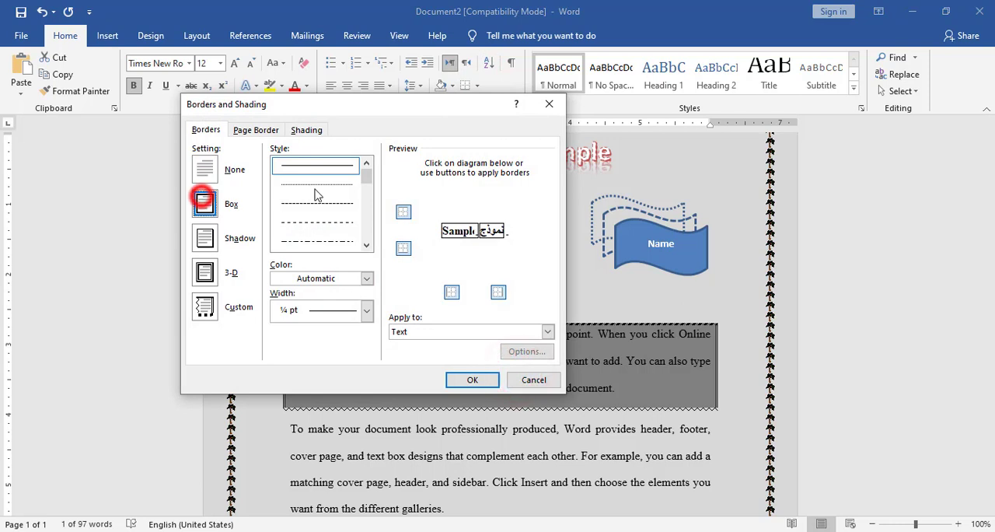
pyautogui.click(472, 379)
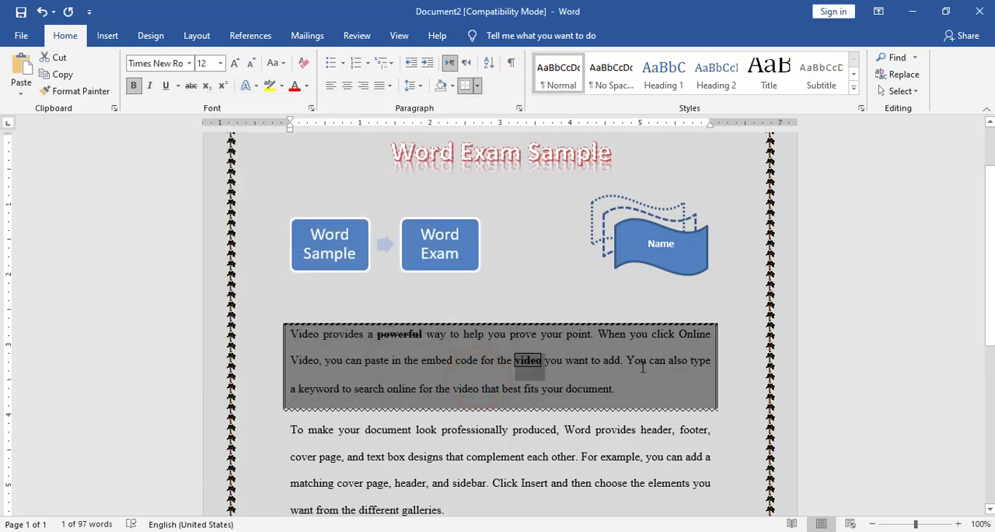
# Make the word "online" in the first paragraph bold and white with a black highlight.
pyautogui.doubleClick(406, 388)
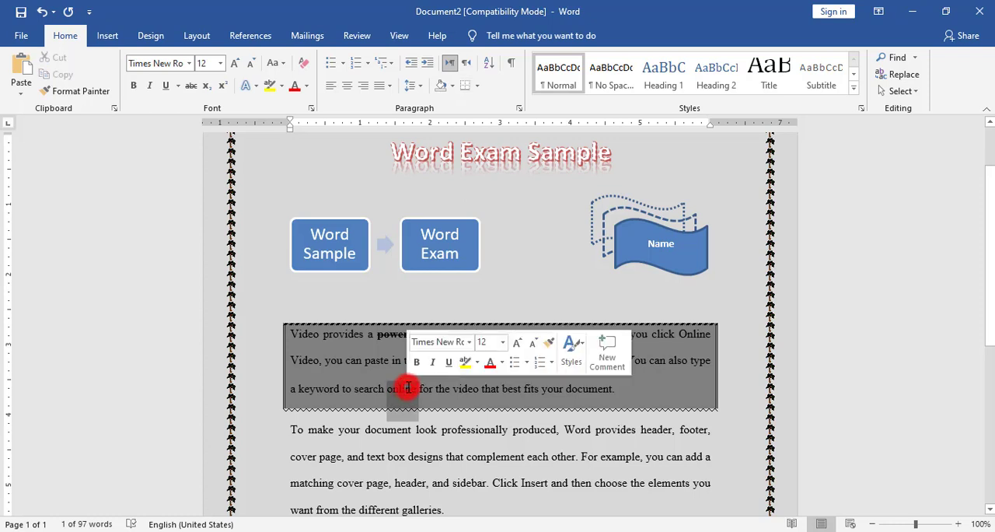
pyautogui.click(133, 86)
pyautogui.click(306, 85)
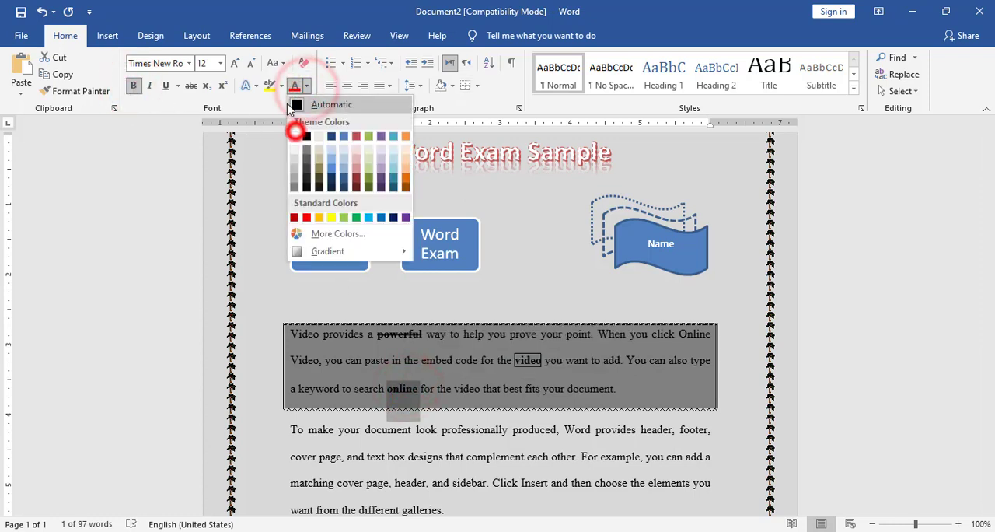
pyautogui.click(295, 137)
pyautogui.click(283, 88)
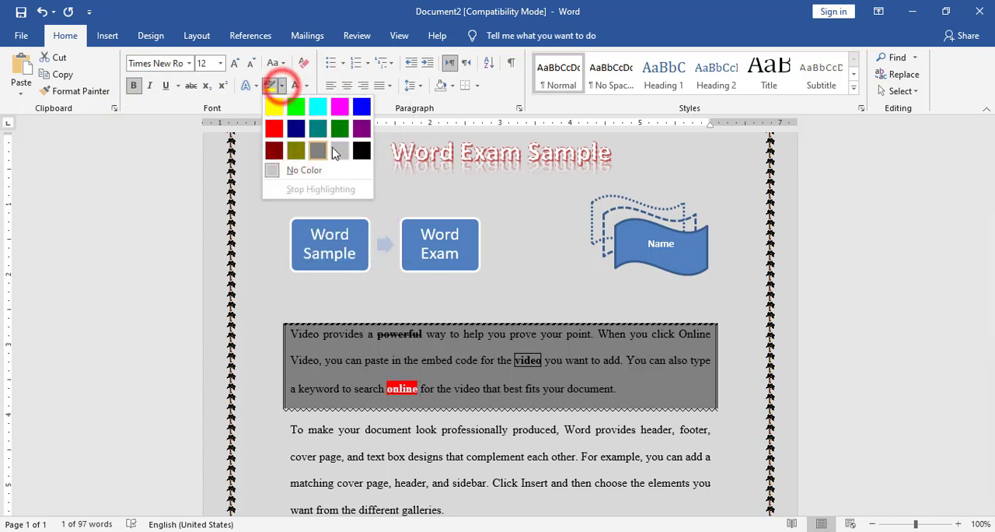
pyautogui.click(362, 153)
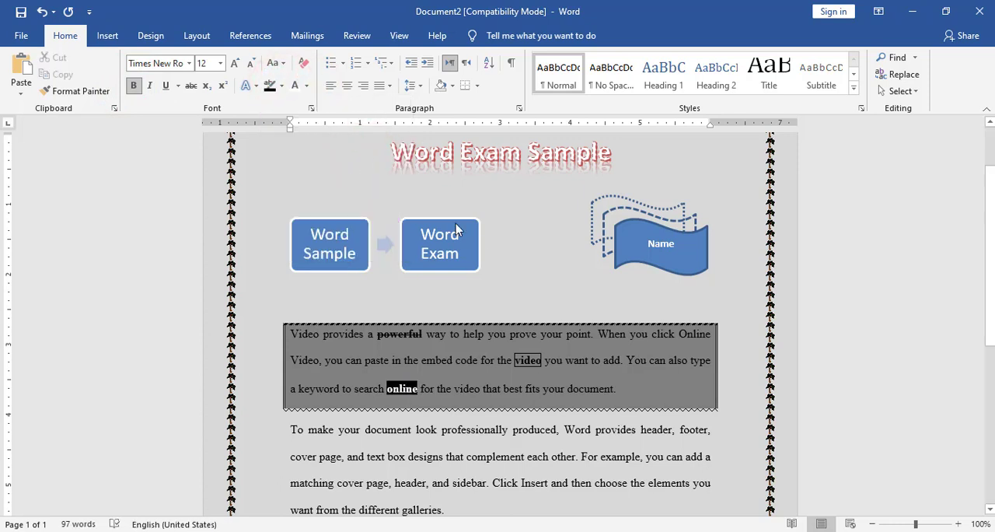
# Make the word "best" in the first paragraph bold and red with a yellow highlight.
pyautogui.doubleClick(509, 389)
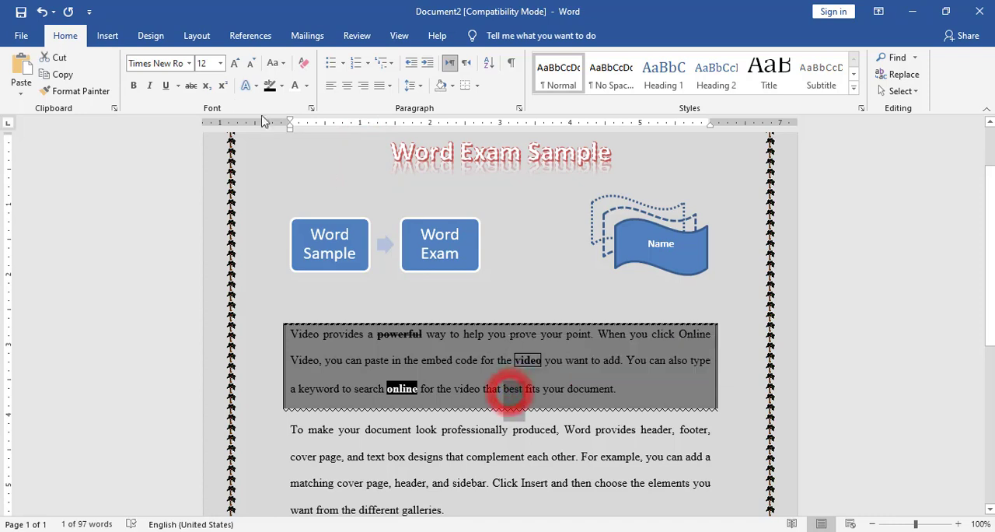
pyautogui.click(133, 84)
pyautogui.click(308, 86)
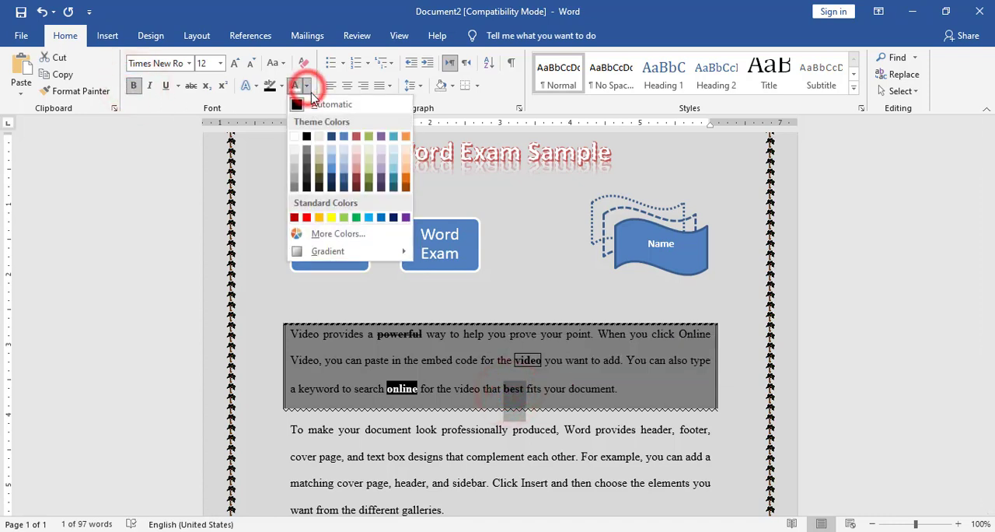
pyautogui.click(307, 217)
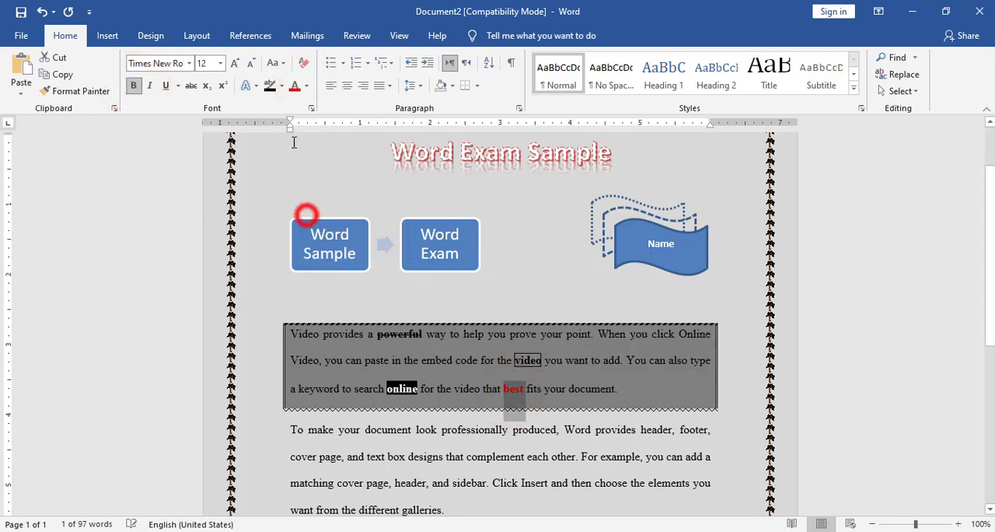
pyautogui.click(281, 85)
pyautogui.click(273, 107)
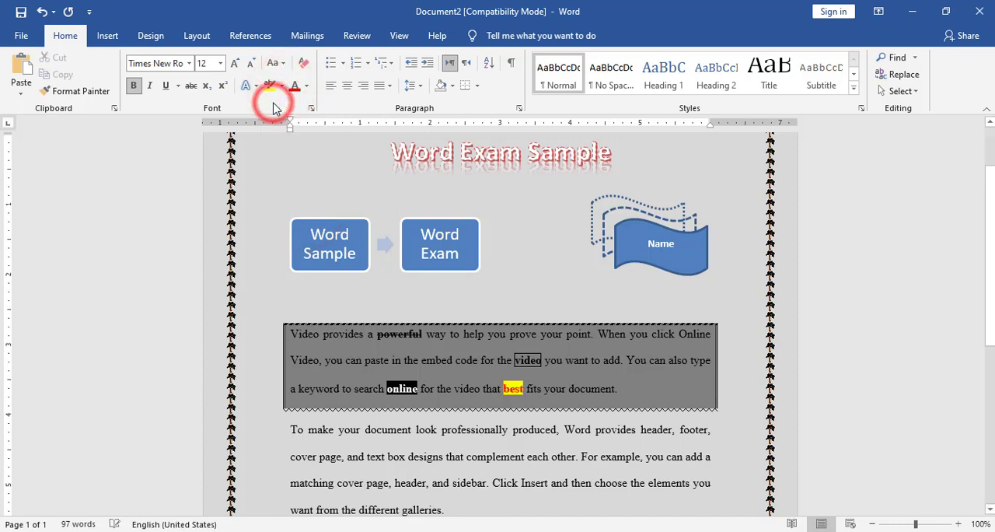
# Make the word "document" at the end of the first paragraph bold with double strikethrough.
pyautogui.click(616, 388)
pyautogui.doubleClick(596, 385)
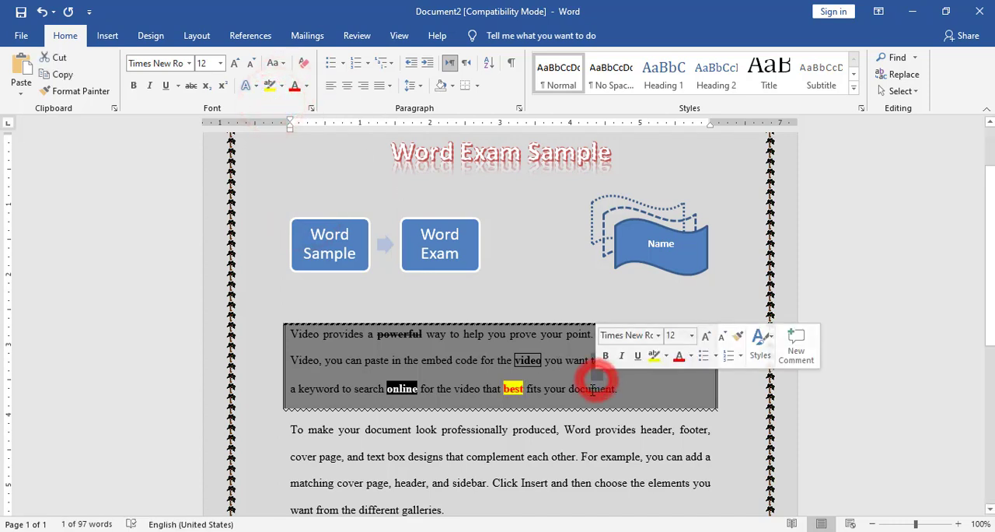
pyautogui.click(134, 86)
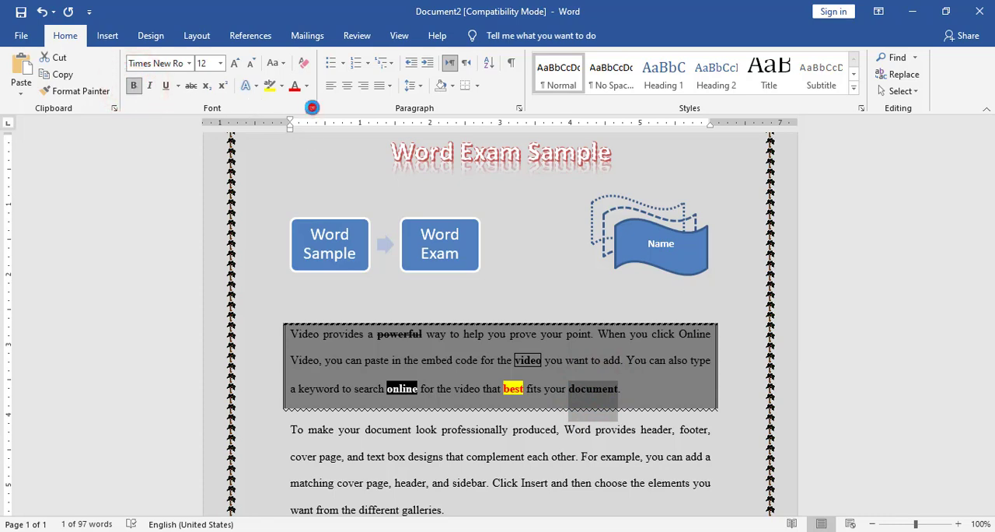
pyautogui.click(312, 107)
pyautogui.click(334, 305)
pyautogui.click(589, 443)
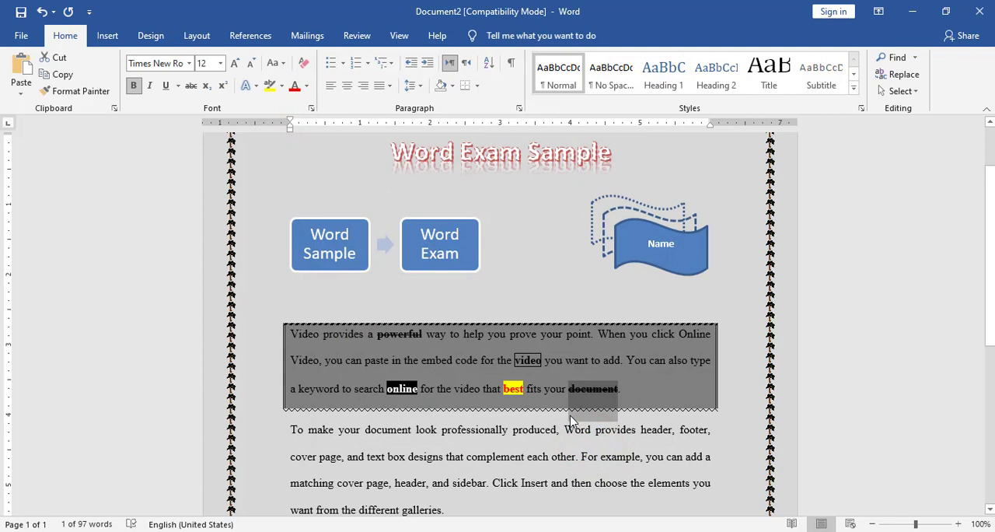
# Make the word "point" in the first paragraph's first sentence bold and italic.
pyautogui.doubleClick(575, 332)
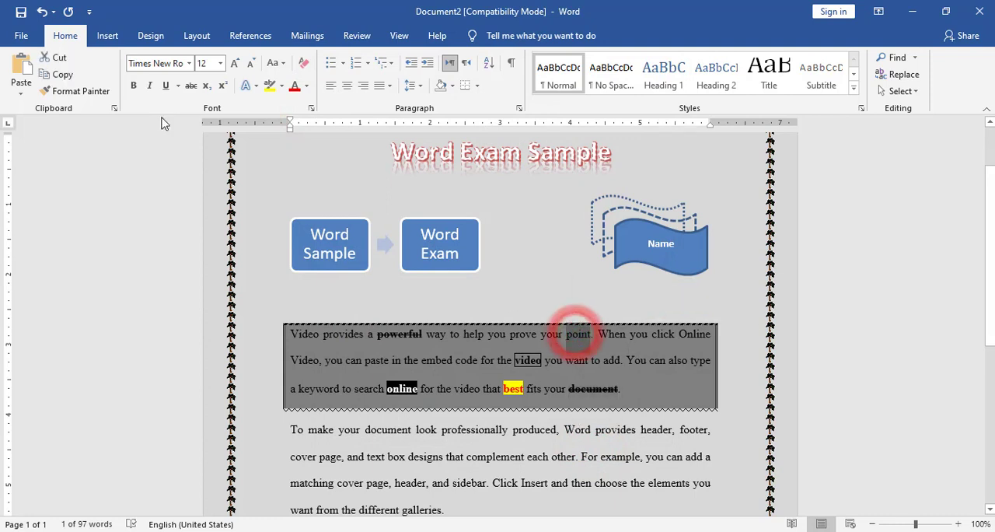
pyautogui.click(133, 85)
pyautogui.click(153, 87)
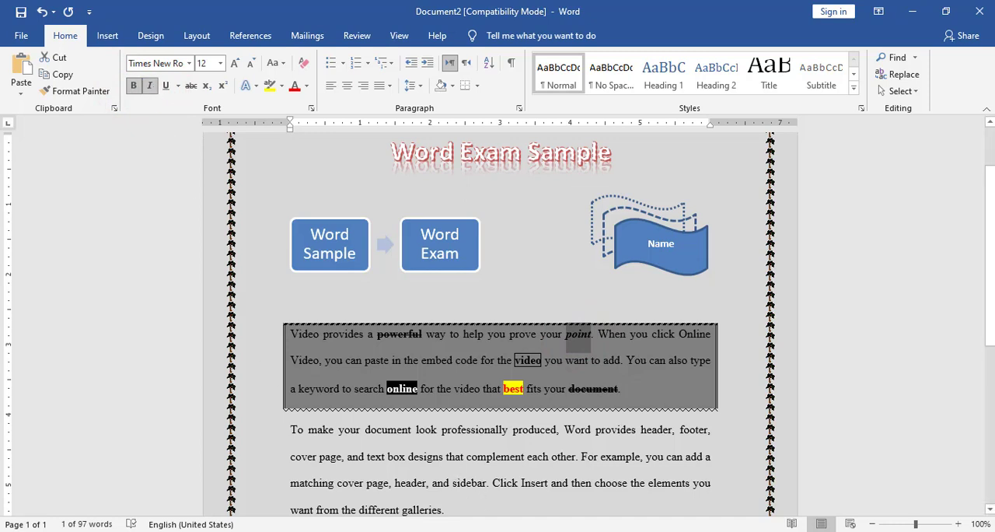
# Check the second paragraph in the reference image, return to Document2, and turn that paragraph's initial "T" into a dropped drop cap.
pyautogui.click(508, 531)
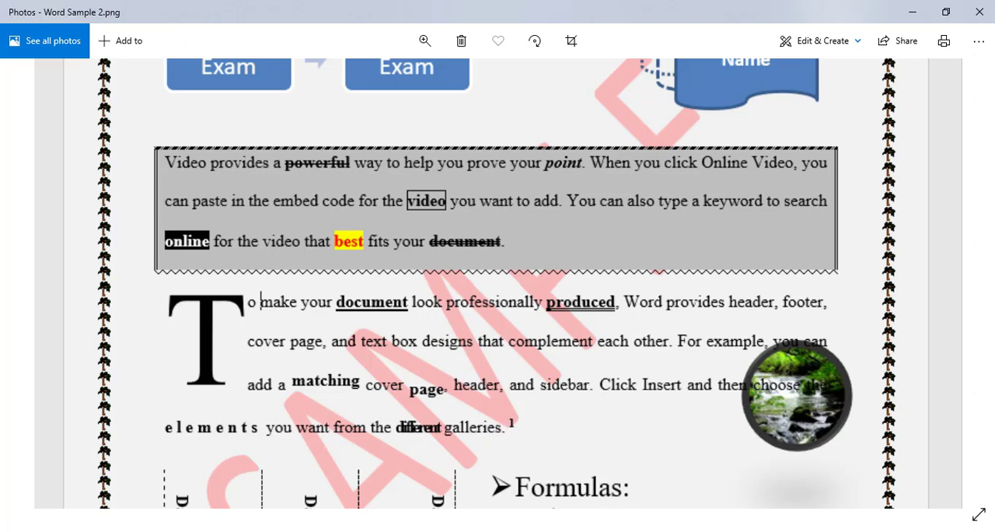
pyautogui.click(475, 529)
pyautogui.click(527, 517)
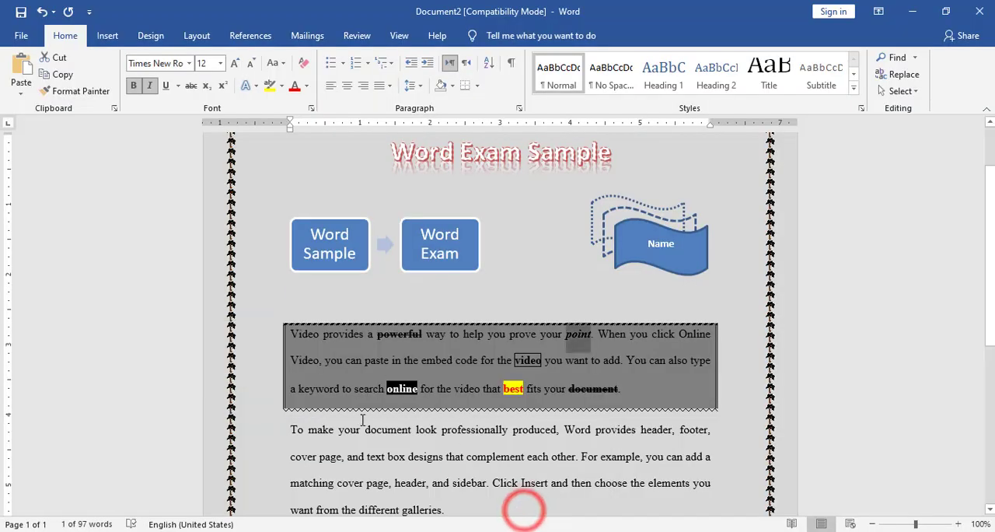
pyautogui.click(362, 423)
pyautogui.scroll(-1, 282, 346)
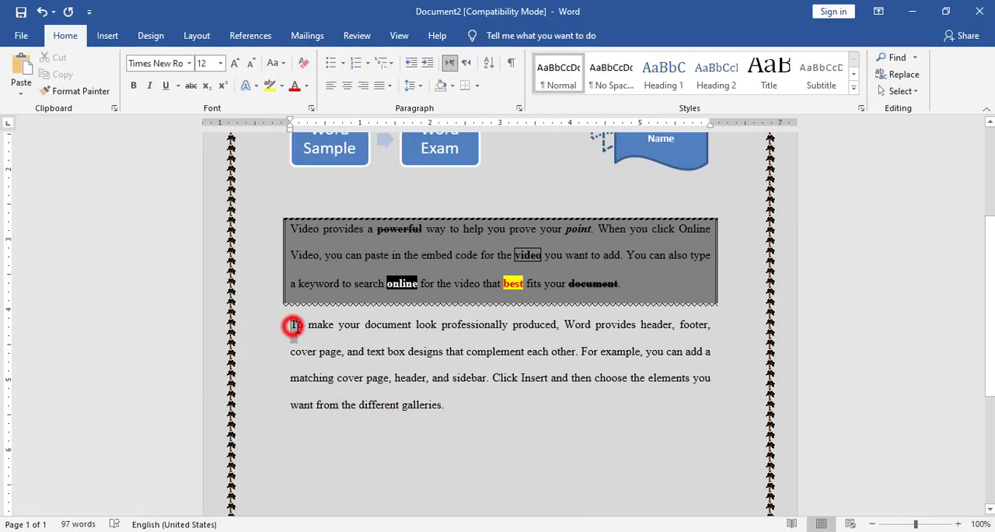
pyautogui.moveTo(292, 326); pyautogui.dragTo(297, 326)
pyautogui.click(108, 35)
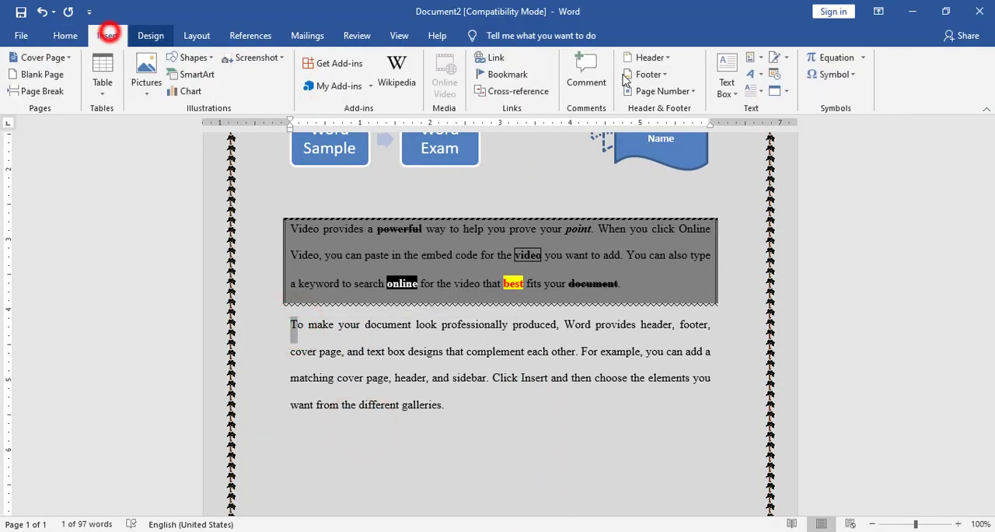
pyautogui.click(751, 90)
pyautogui.click(764, 148)
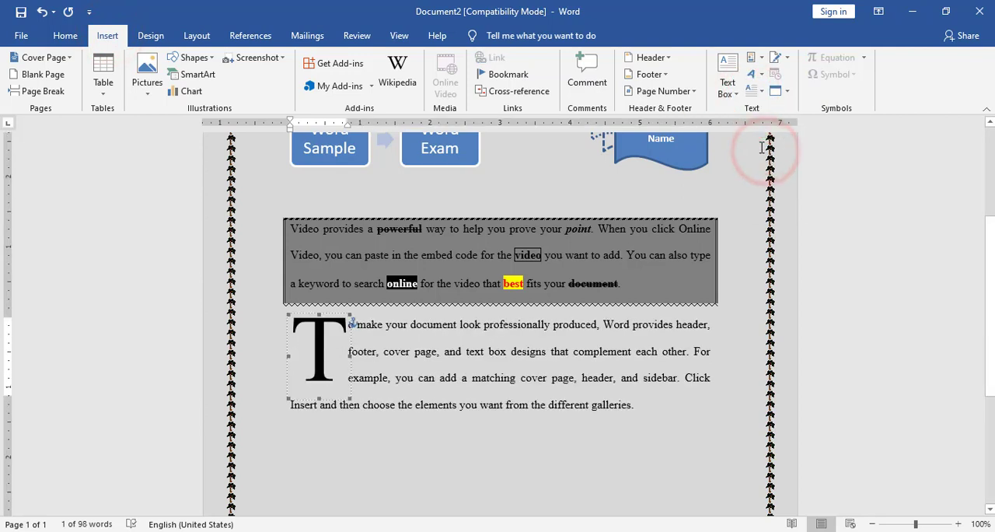
# Make the word "document" in the second paragraph bold with a single underline.
pyautogui.doubleClick(441, 323)
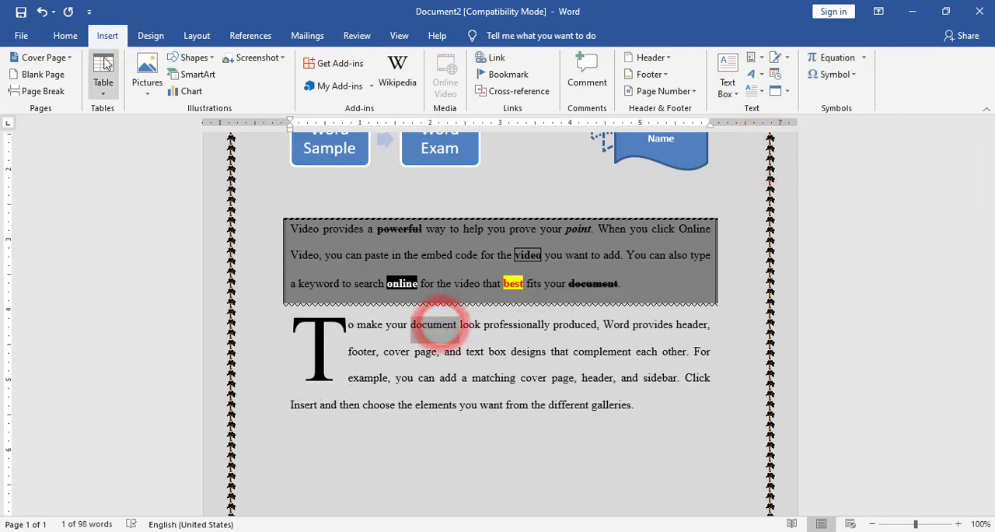
pyautogui.click(64, 35)
pyautogui.click(132, 85)
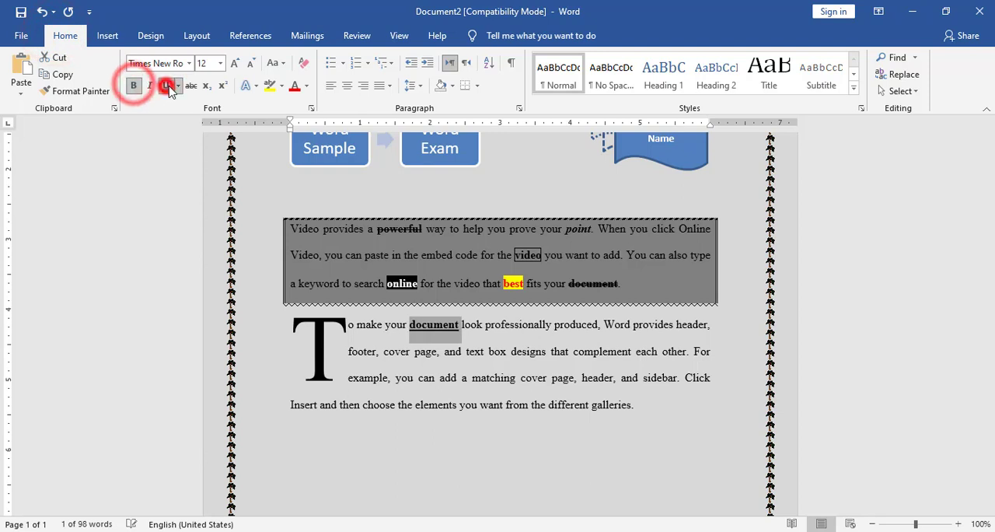
pyautogui.click(165, 85)
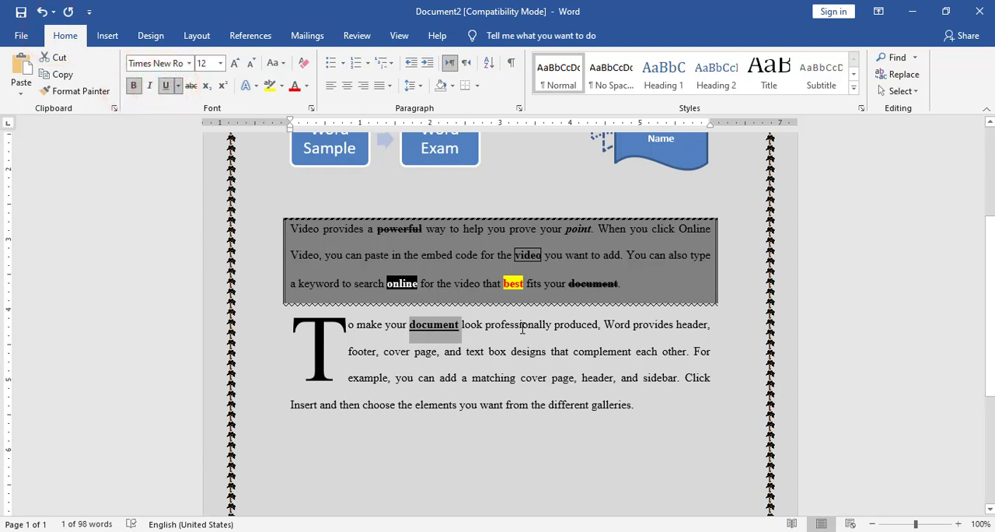
# Make the word "produced" in the second paragraph bold with a double underline.
pyautogui.doubleClick(575, 325)
pyautogui.click(133, 85)
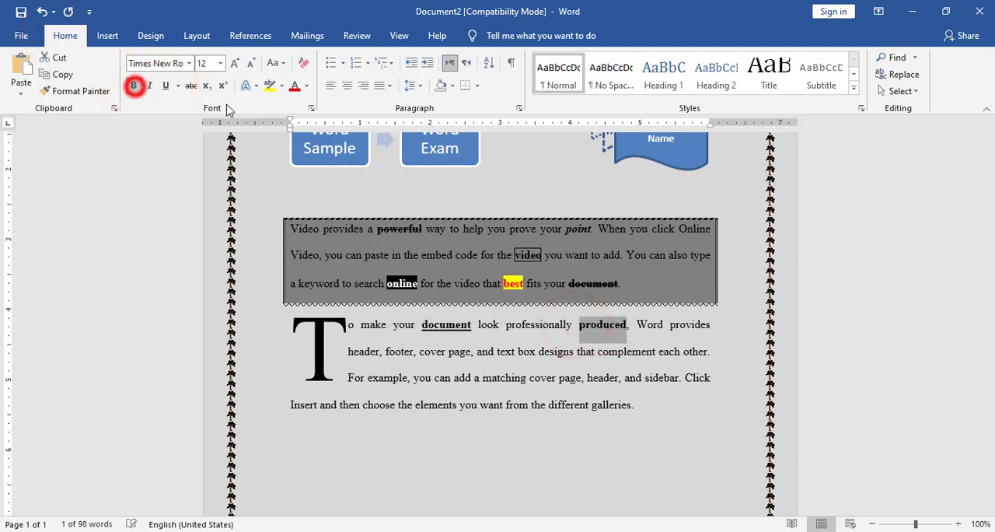
pyautogui.click(177, 86)
pyautogui.click(186, 125)
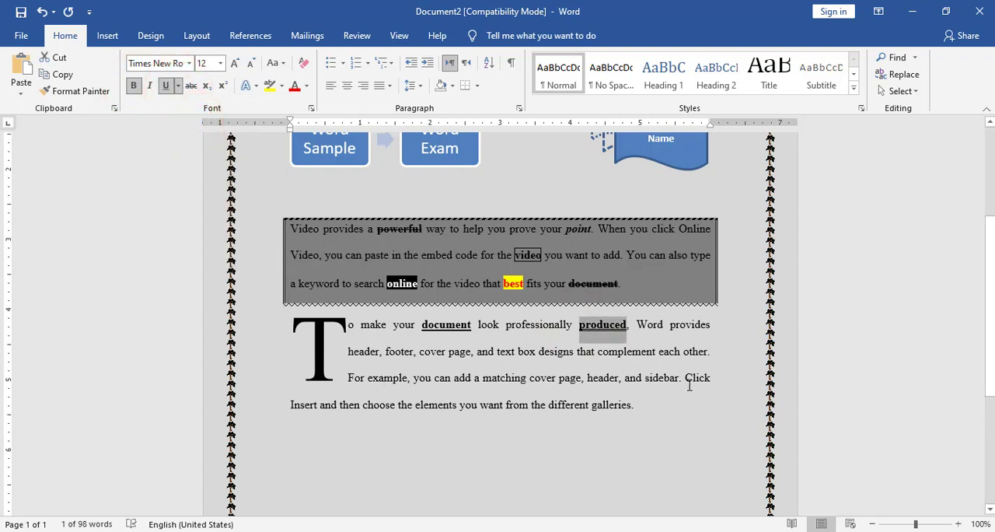
# Make the word "matching" in the second paragraph bold and set its character position to Raised.
pyautogui.doubleClick(504, 377)
pyautogui.click(133, 85)
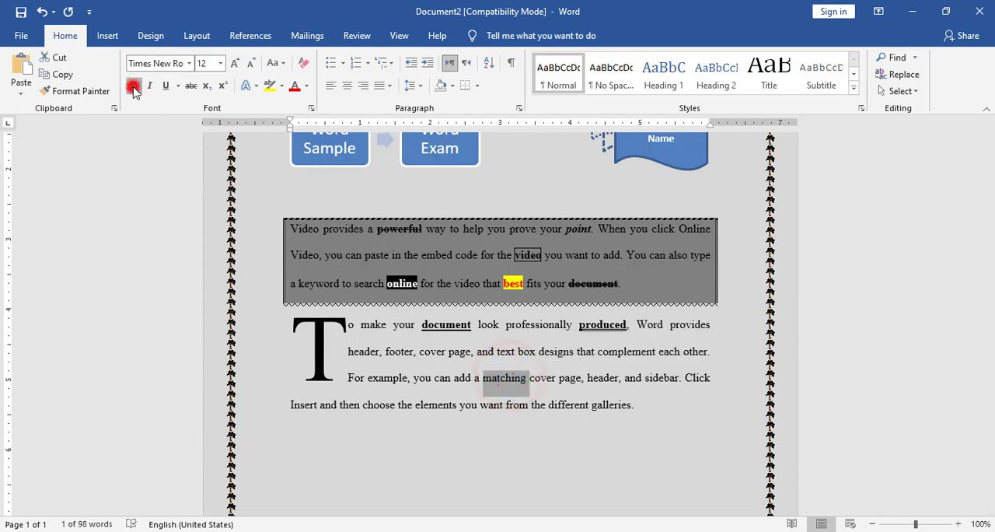
pyautogui.click(311, 108)
pyautogui.click(376, 85)
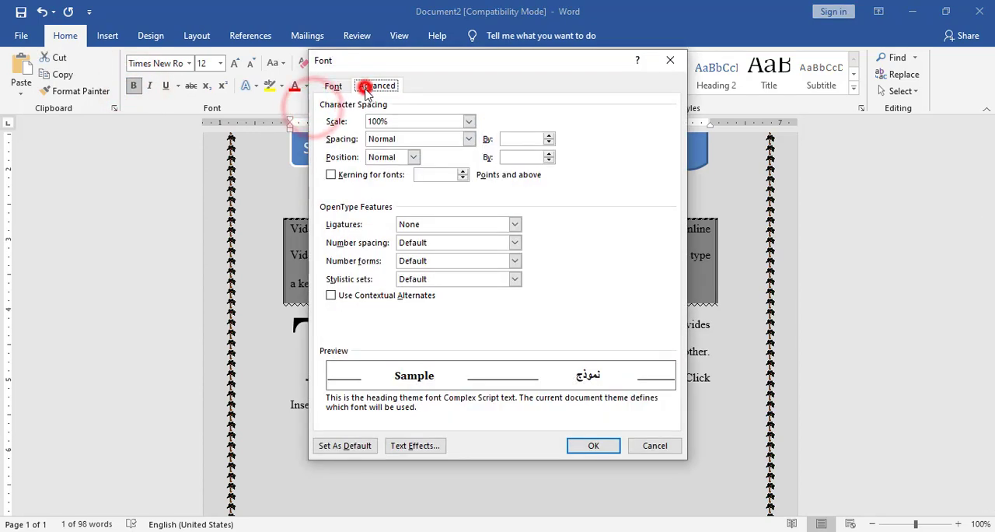
pyautogui.click(398, 138)
pyautogui.click(319, 138)
pyautogui.click(382, 157)
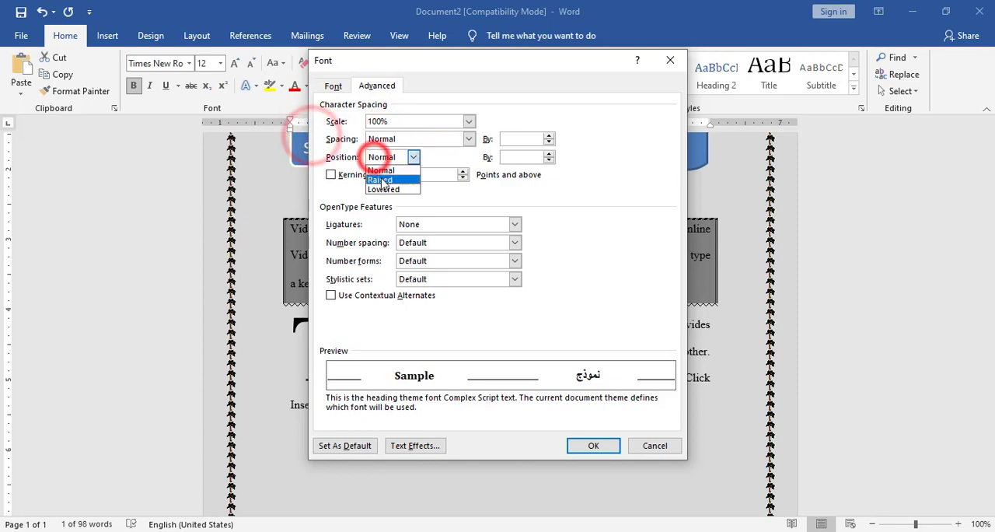
pyautogui.click(381, 180)
pyautogui.click(593, 445)
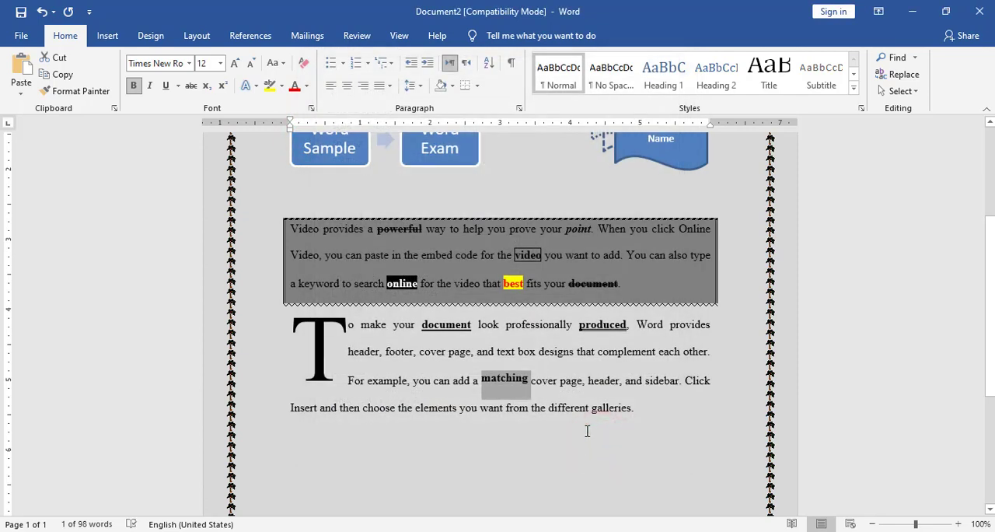
# Make the word "page" after "matching cover" bold and set its character position to Lowered.
pyautogui.doubleClick(569, 380)
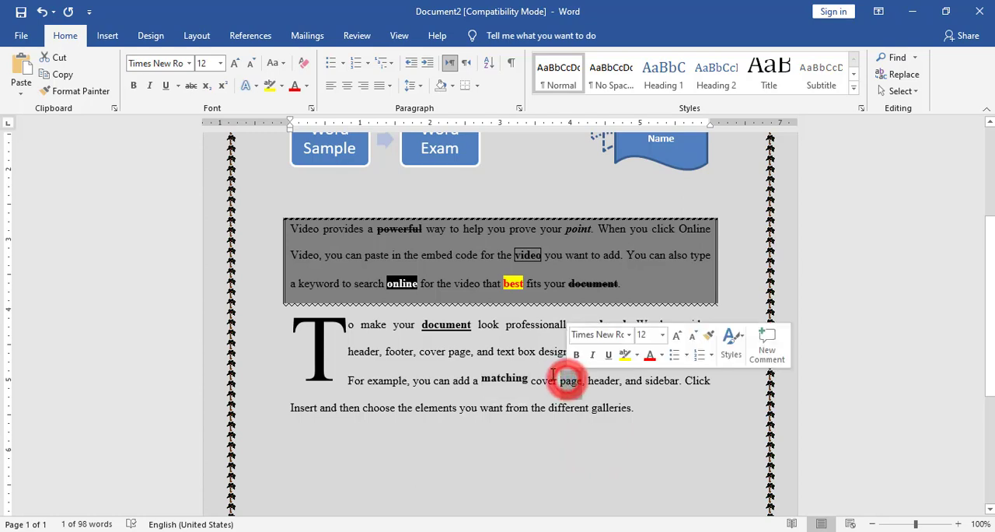
pyautogui.click(134, 86)
pyautogui.click(311, 108)
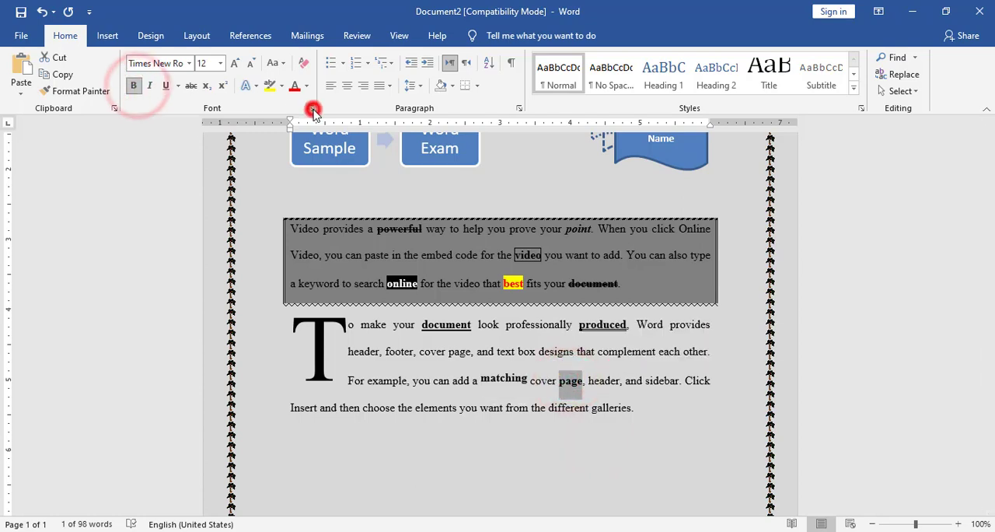
pyautogui.click(389, 156)
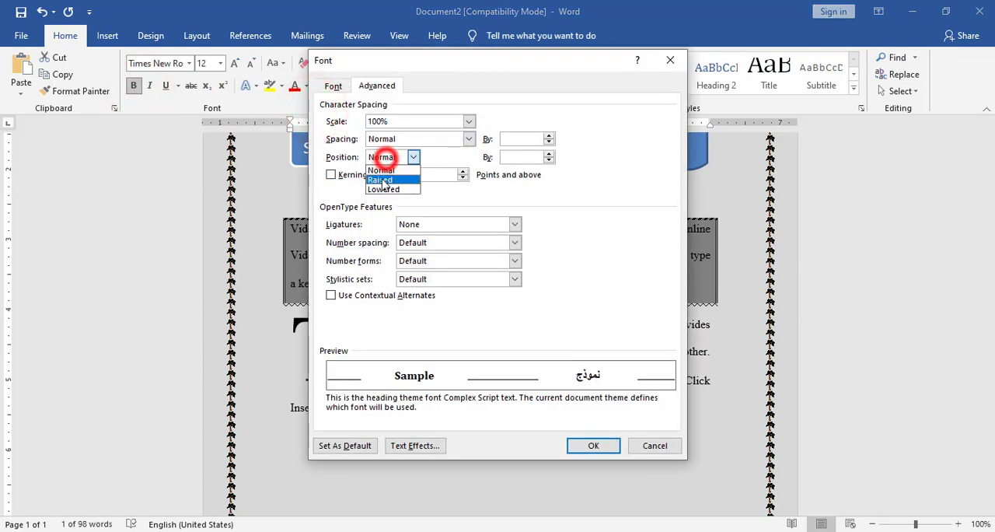
pyautogui.click(385, 187)
pyautogui.click(593, 444)
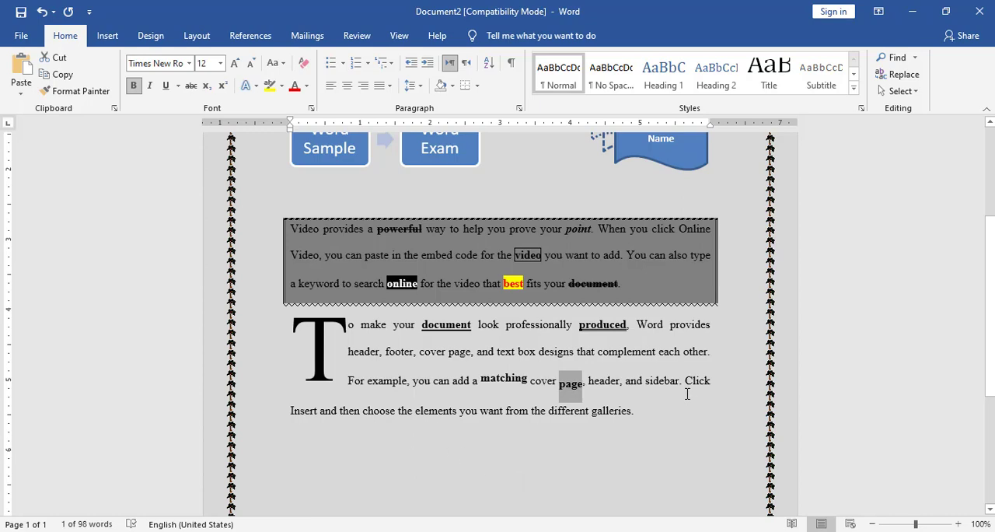
# Make the word "elements" in the second paragraph bold and expand its character spacing by 3 pt.
pyautogui.doubleClick(438, 411)
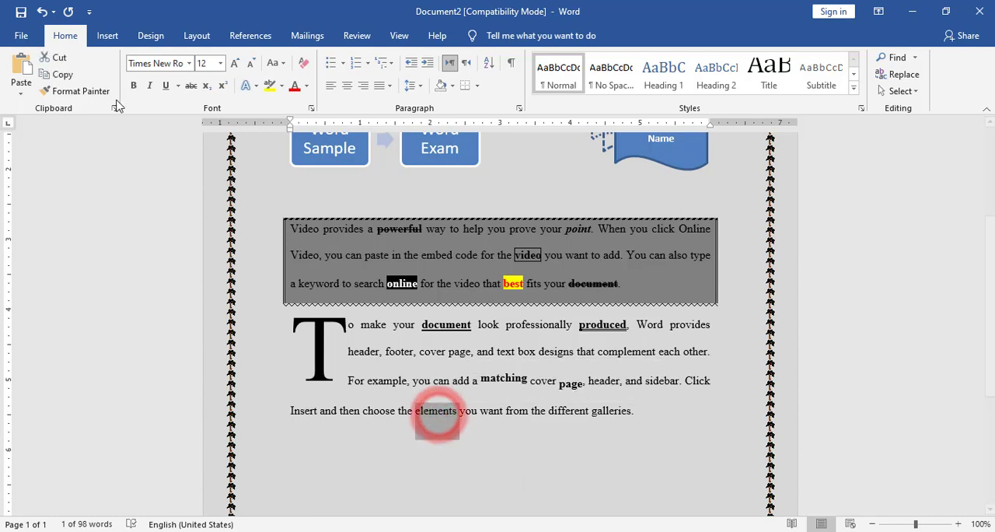
pyautogui.click(133, 86)
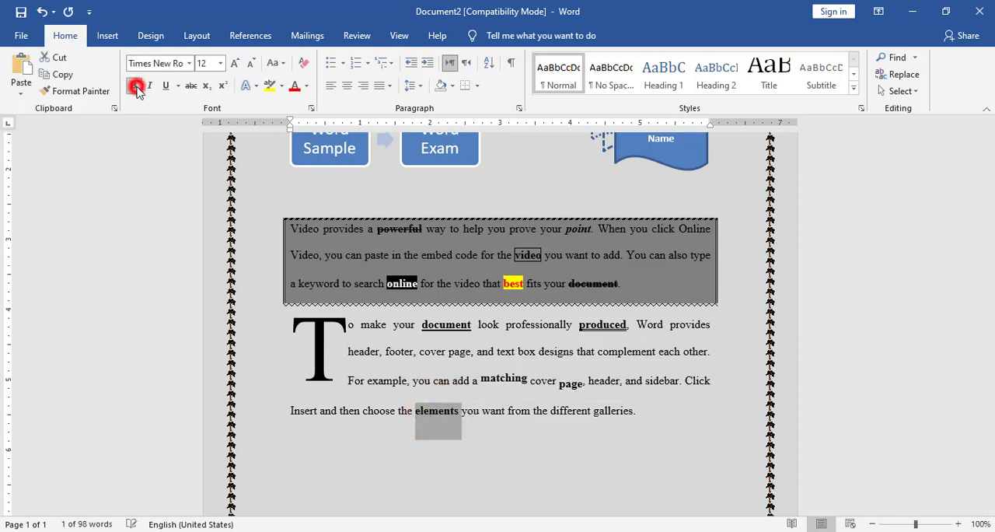
pyautogui.click(307, 108)
pyautogui.click(457, 138)
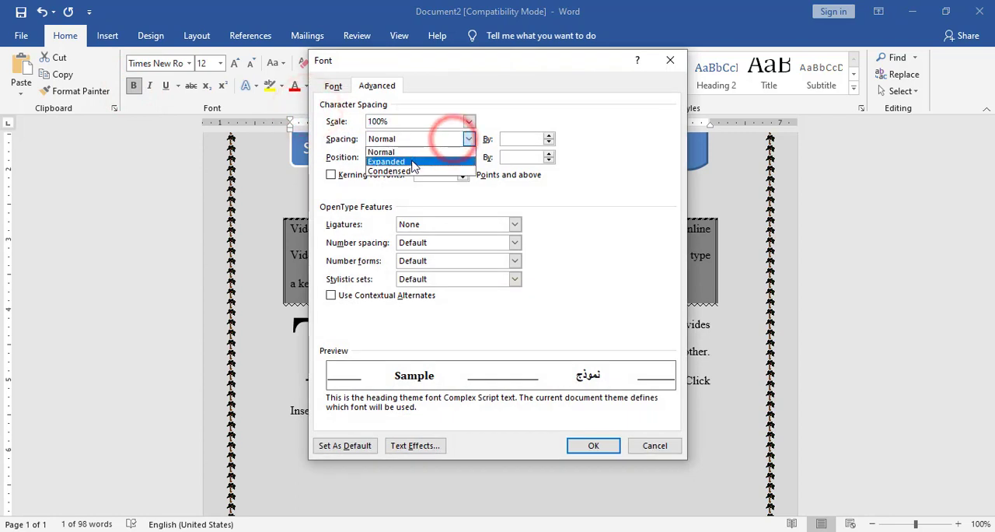
pyautogui.click(414, 162)
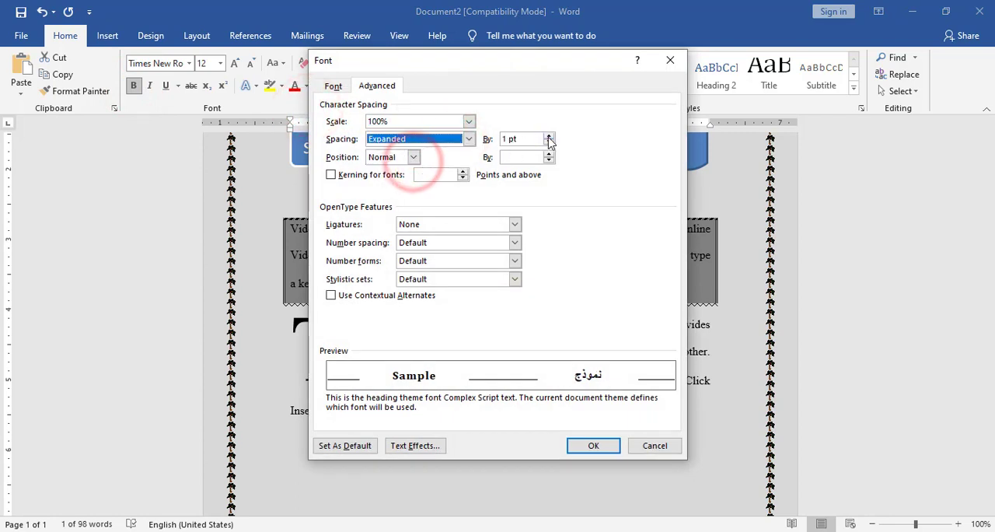
pyautogui.click(548, 137)
pyautogui.click(549, 137)
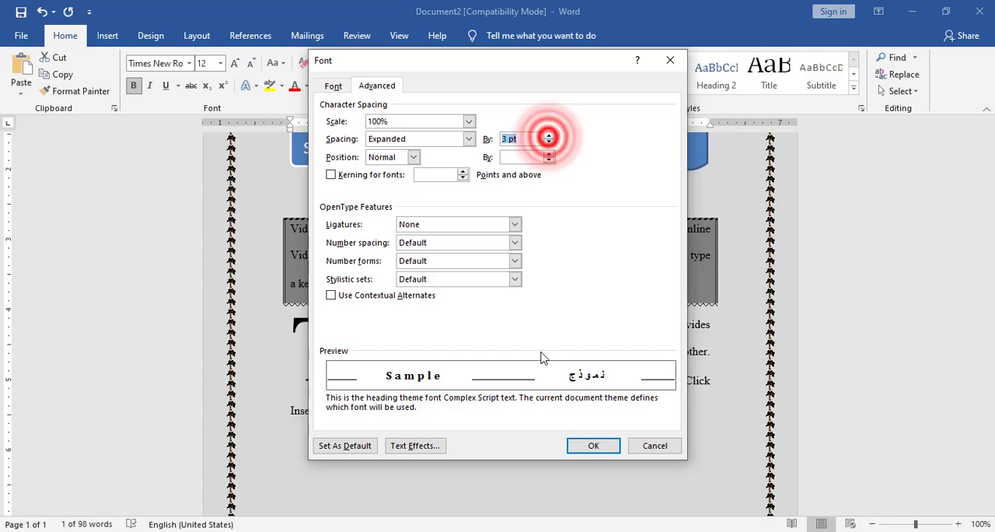
pyautogui.click(591, 443)
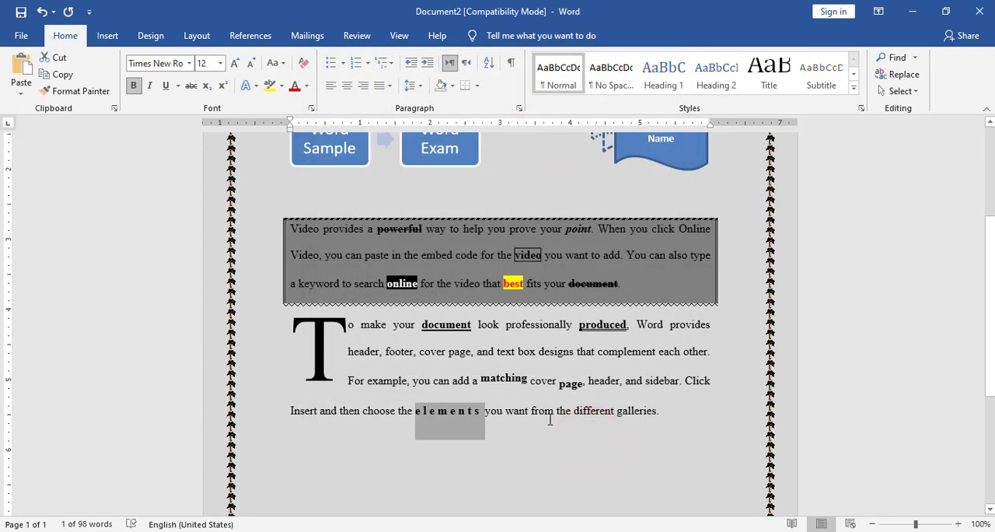
# Make the word "different" in the second paragraph bold and expand its character spacing by 1.5 pt.
pyautogui.doubleClick(593, 412)
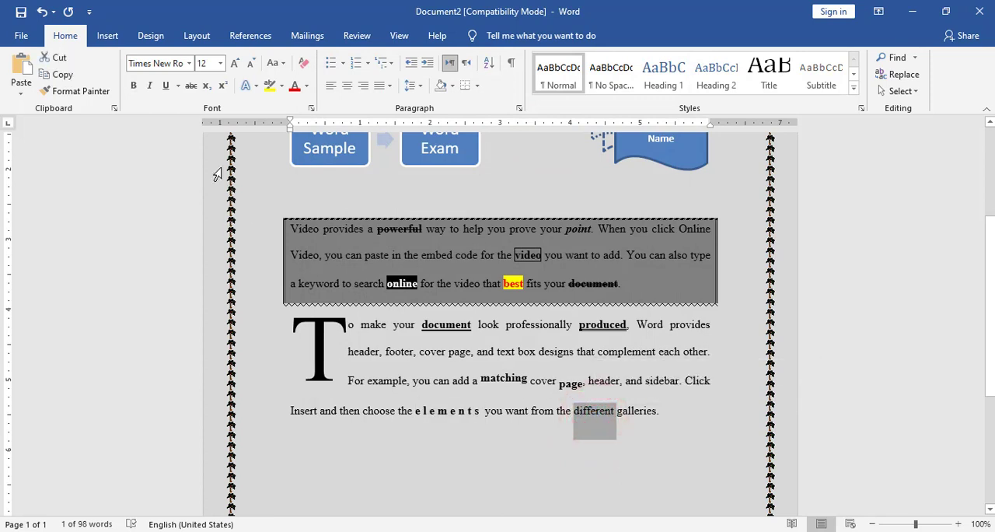
pyautogui.click(132, 86)
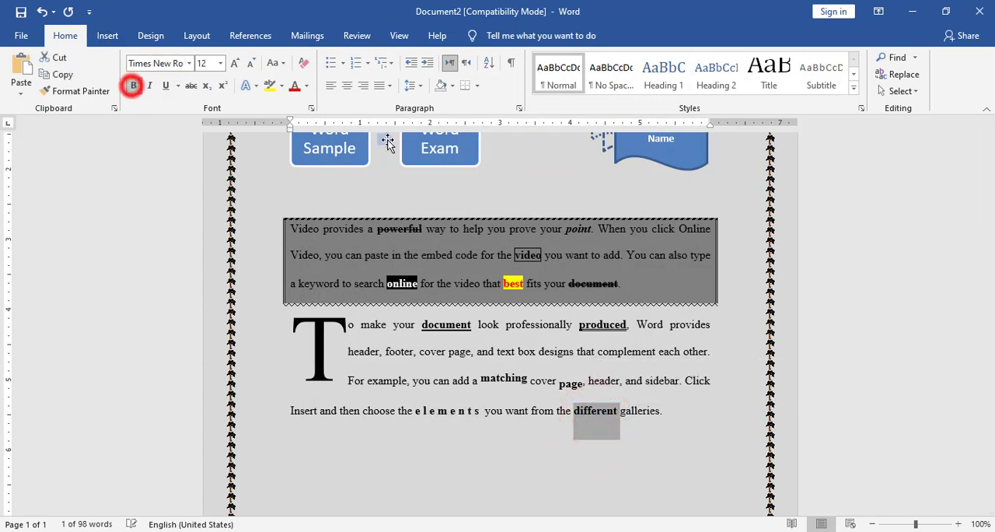
pyautogui.click(314, 110)
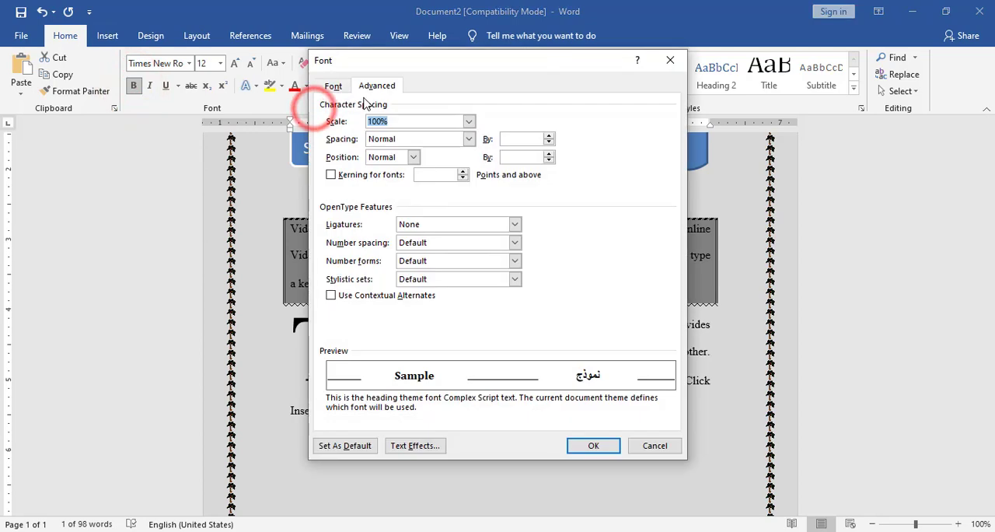
pyautogui.click(384, 139)
pyautogui.click(387, 162)
pyautogui.click(509, 138)
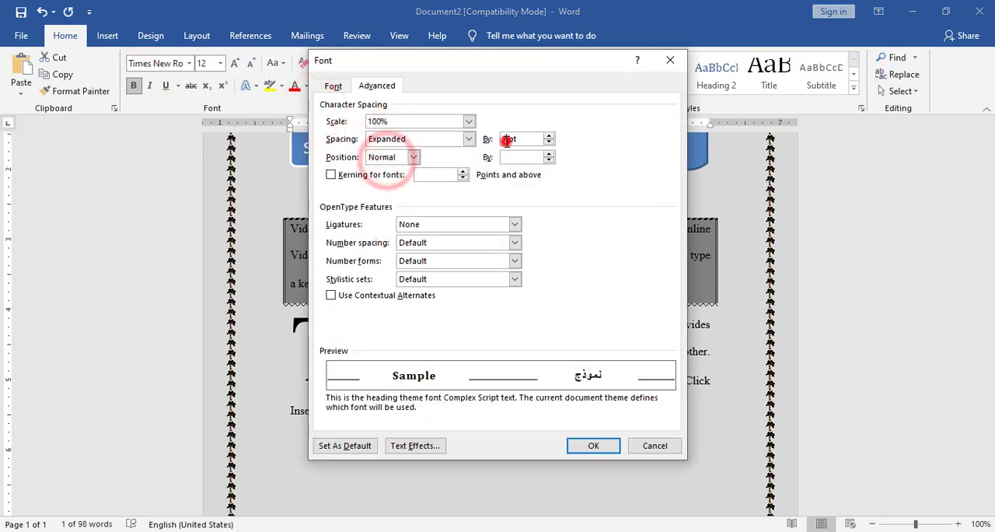
pyautogui.write('.5')
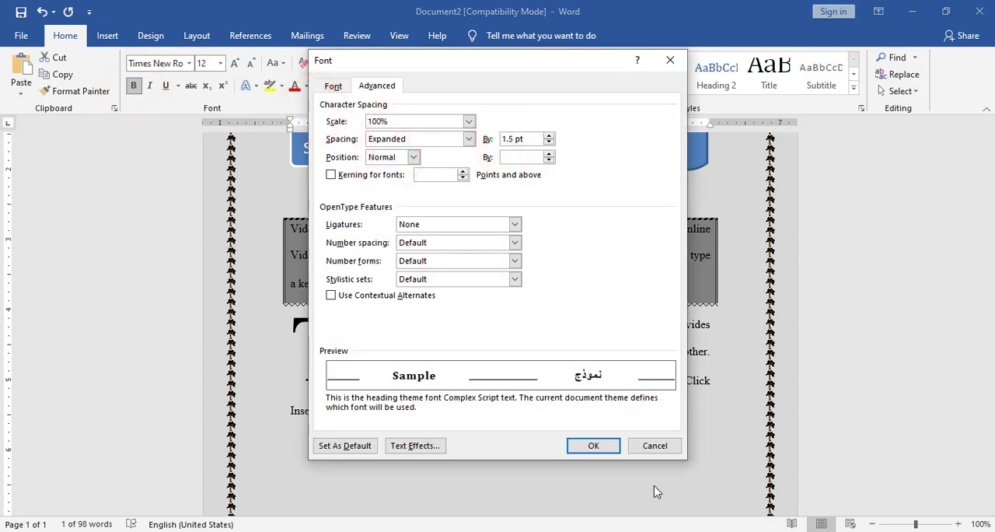
pyautogui.click(593, 446)
# Insert a footnote at the end of the second paragraph with the text "Word Sample".
pyautogui.click(678, 410)
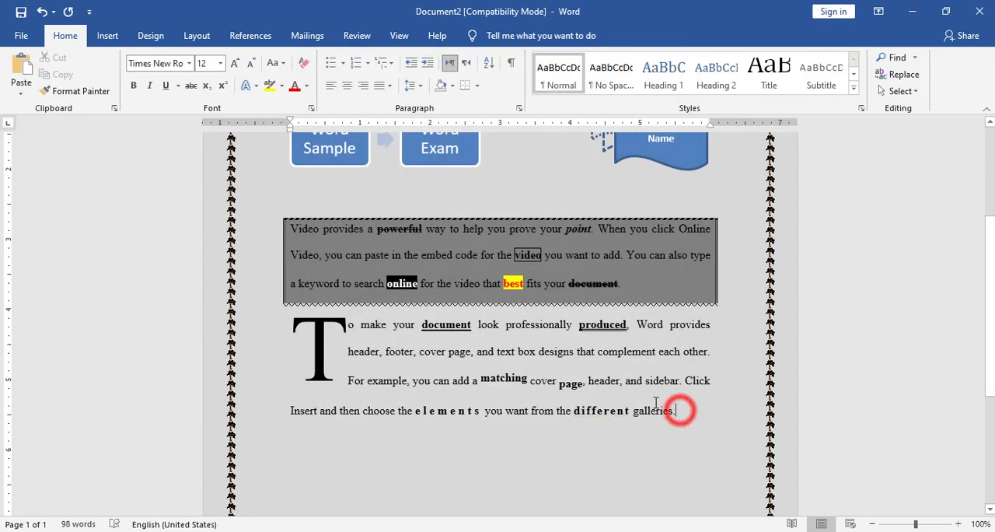
pyautogui.click(247, 35)
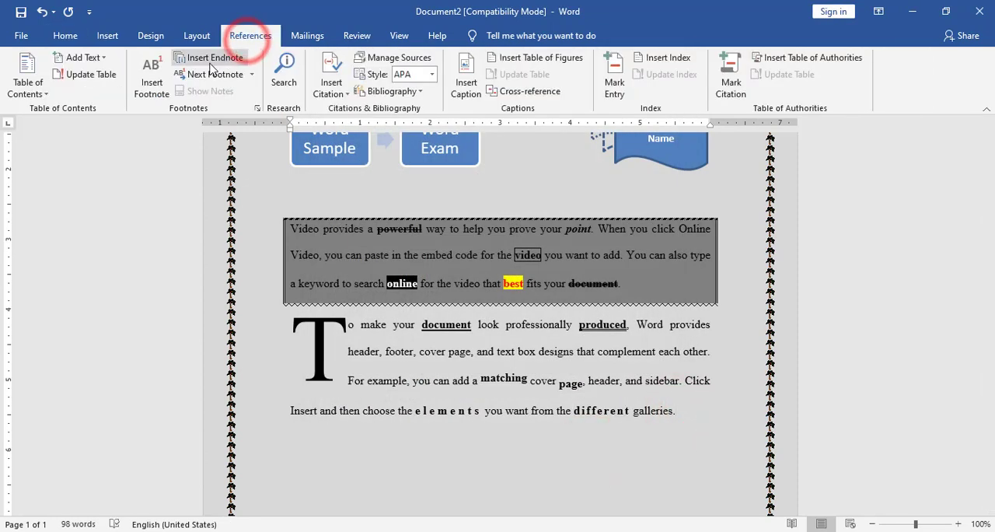
pyautogui.click(154, 80)
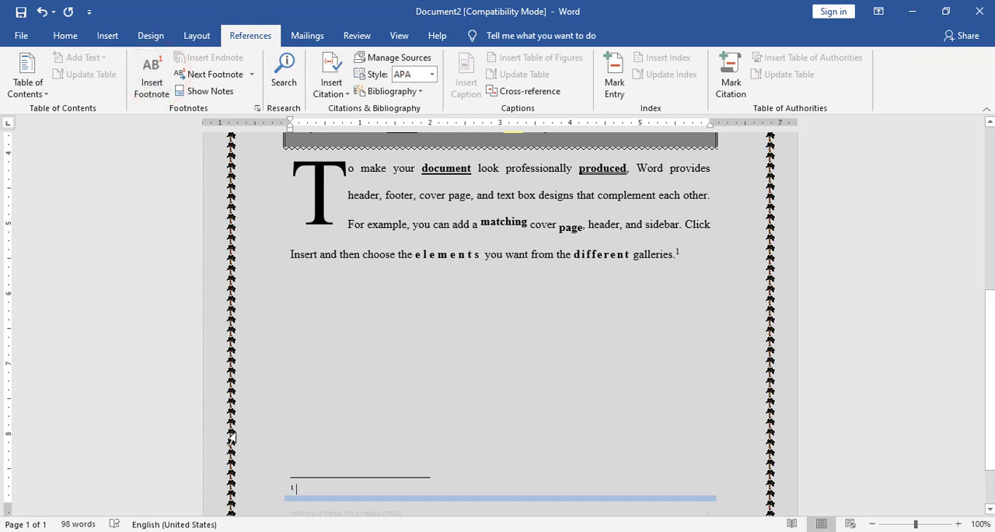
pyautogui.write('Wor')
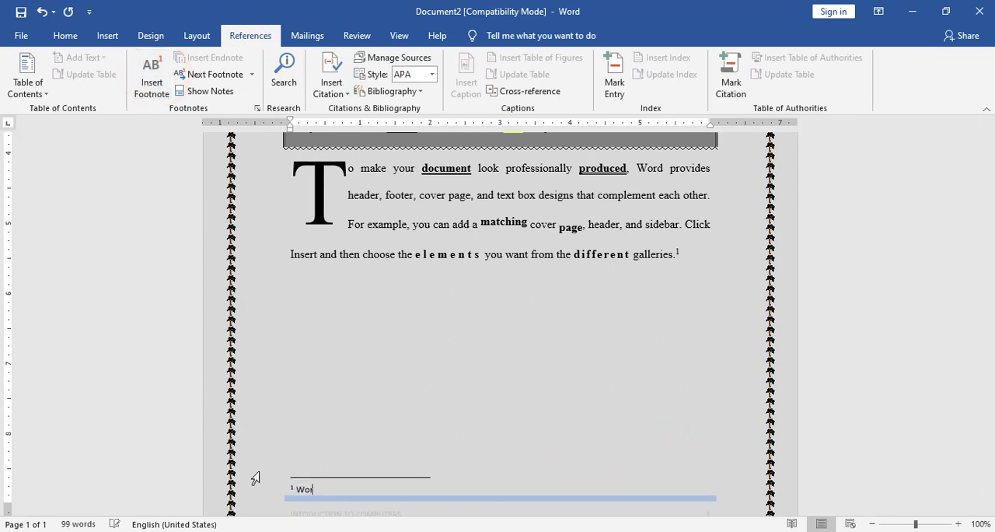
pyautogui.write('d Sample')
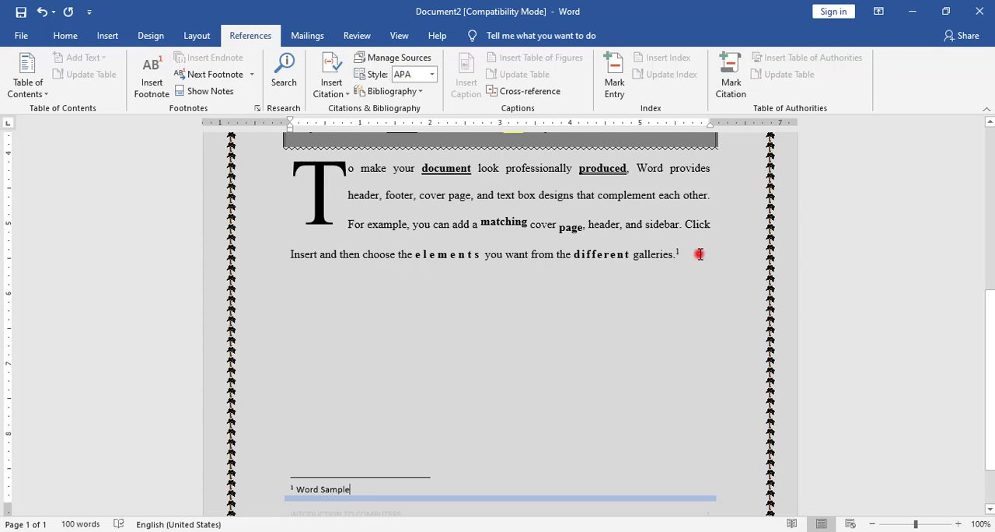
# Insert the picture 6688dfb849f26d582ce174eb029c1c49.jpg from the Desktop folder after the footnote mark of the second paragraph.
pyautogui.click(700, 254)
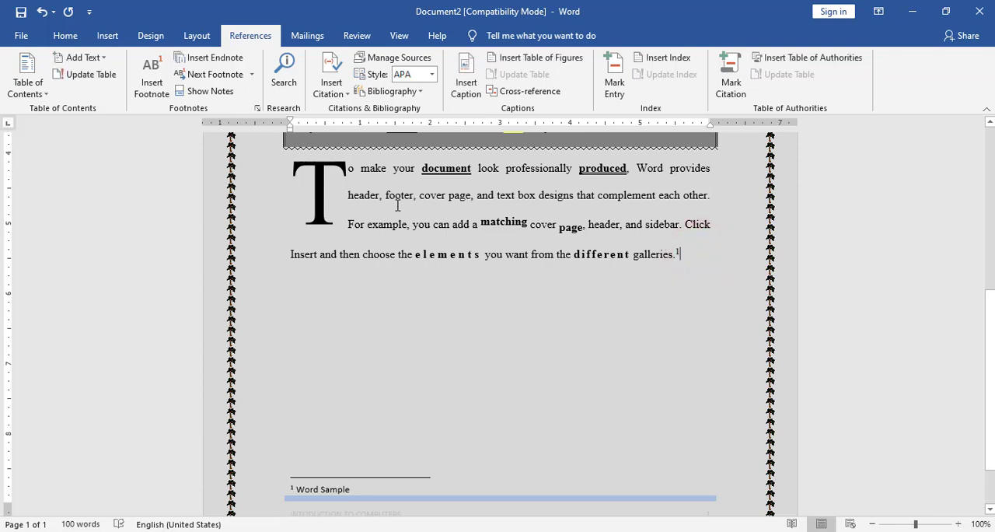
pyautogui.click(104, 36)
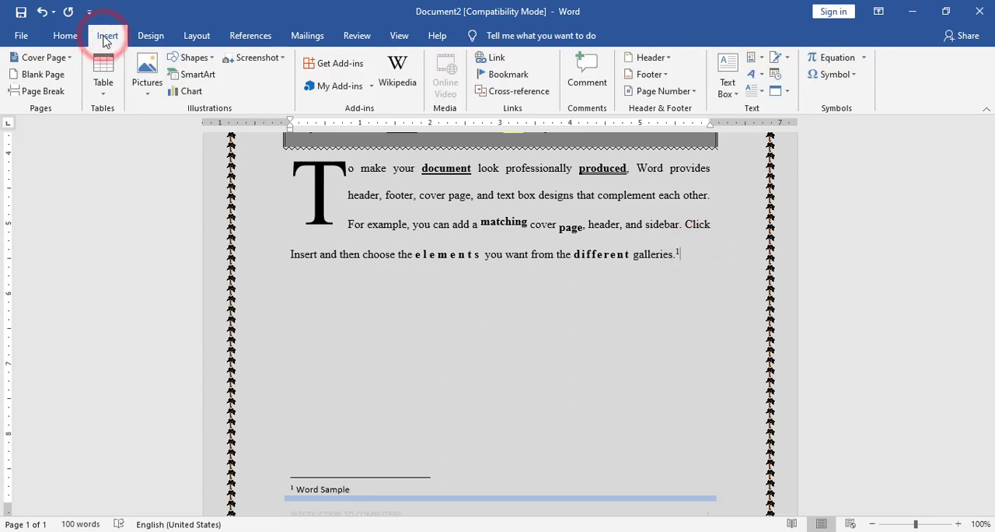
pyautogui.click(136, 91)
pyautogui.click(171, 124)
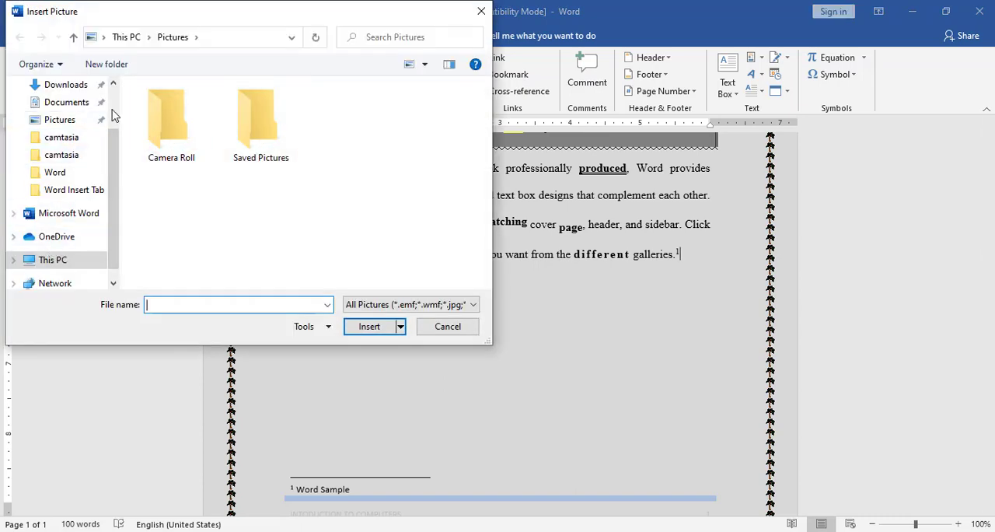
pyautogui.click(113, 100)
pyautogui.click(60, 114)
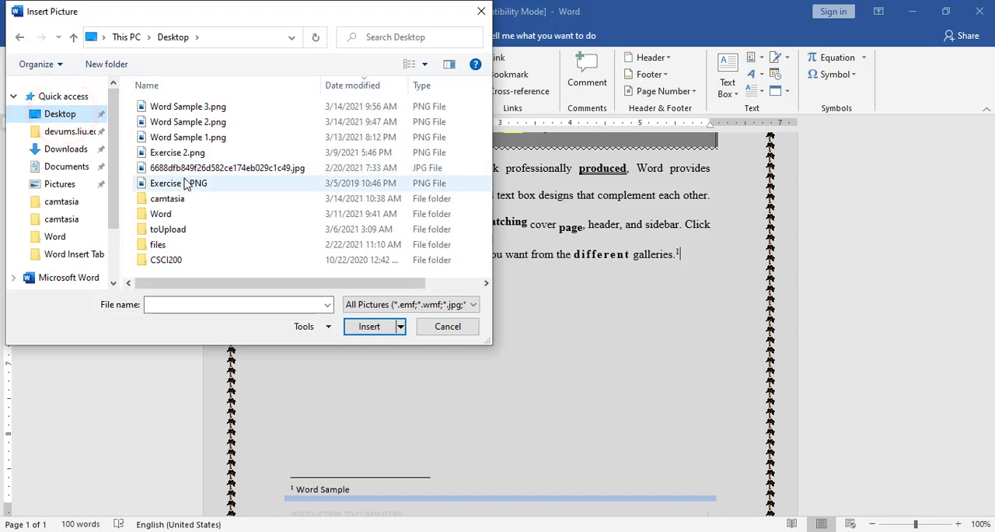
pyautogui.click(190, 167)
pyautogui.doubleClick(189, 167)
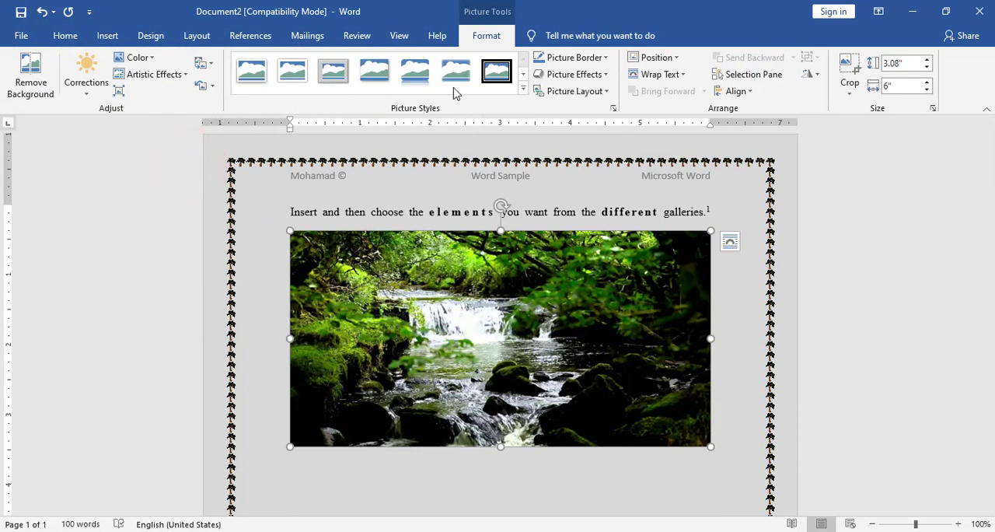
# Apply the black-framed oval picture style to the waterfall picture and shrink it to about 0.91" high by 1.39" wide.
pyautogui.click(523, 90)
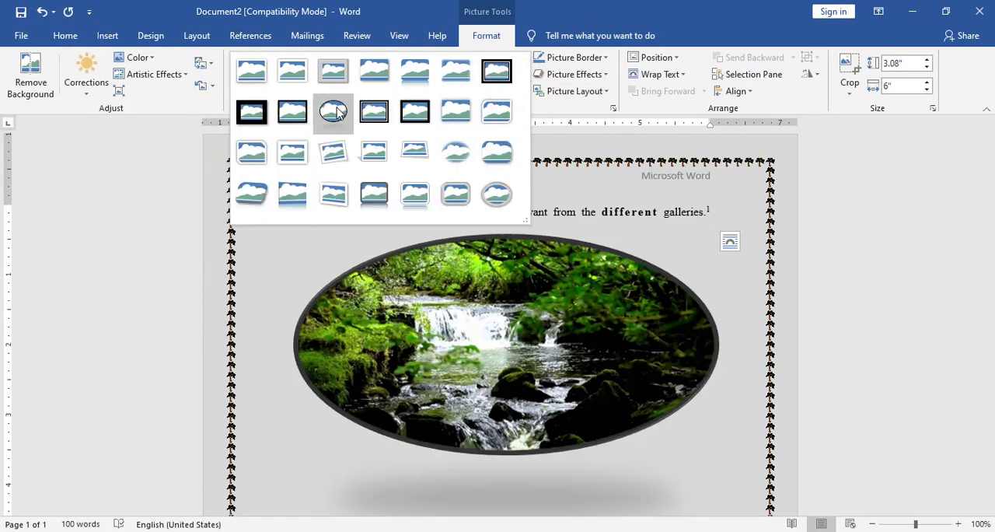
pyautogui.click(336, 106)
pyautogui.moveTo(713, 452); pyautogui.dragTo(440, 309)
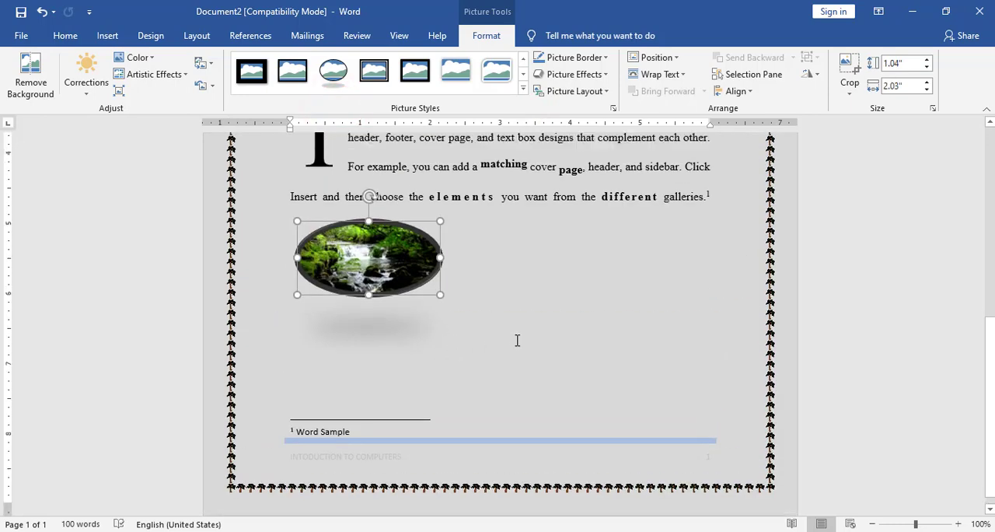
pyautogui.moveTo(440, 388); pyautogui.dragTo(421, 379)
pyautogui.moveTo(295, 345); pyautogui.dragTo(322, 345)
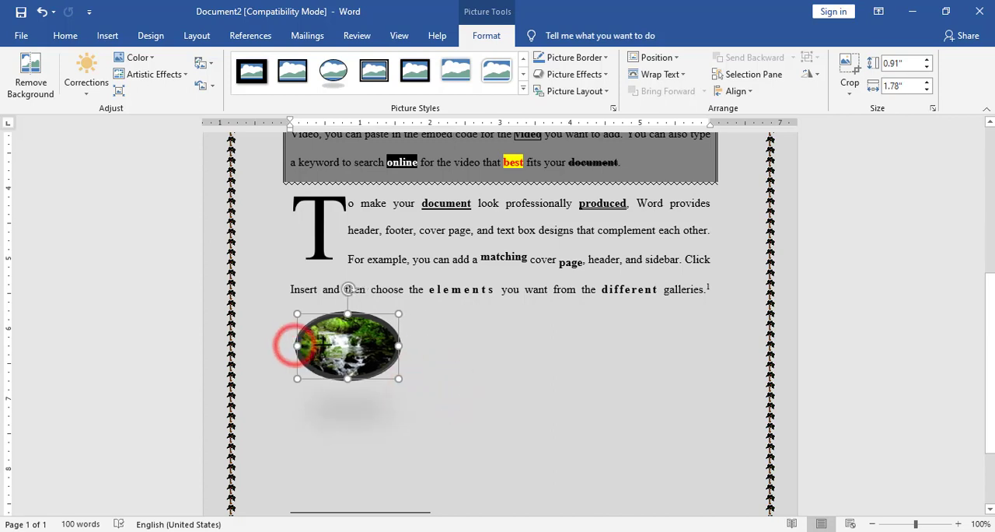
pyautogui.click(677, 59)
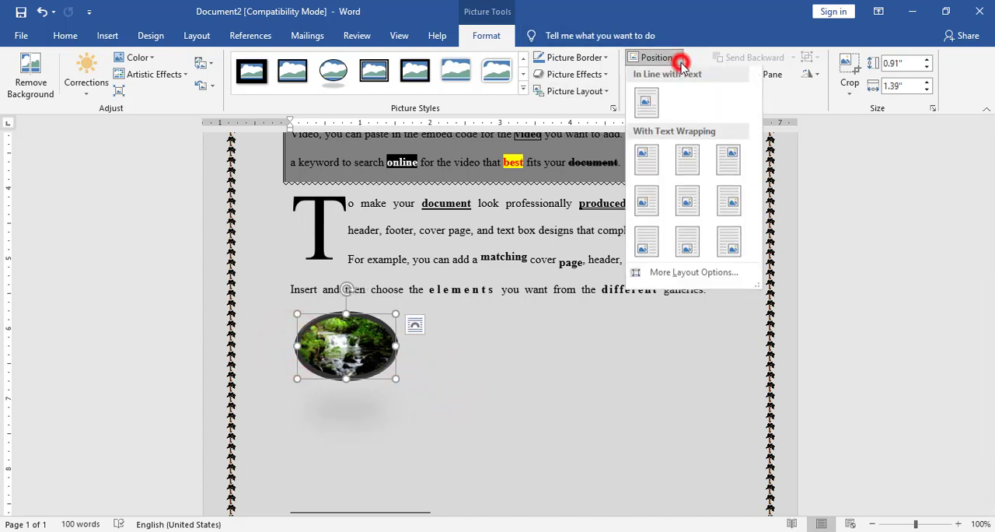
pyautogui.click(685, 35)
pyautogui.click(675, 80)
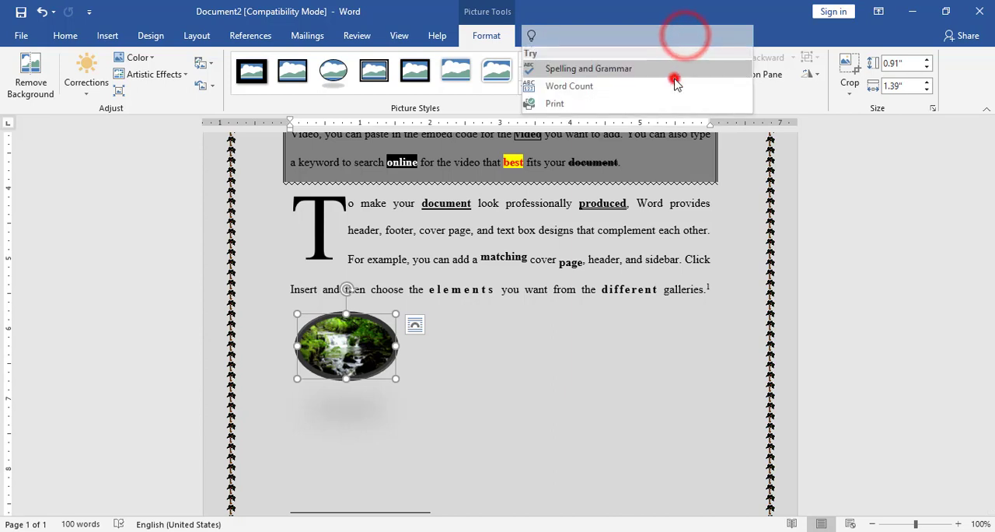
pyautogui.click(737, 1)
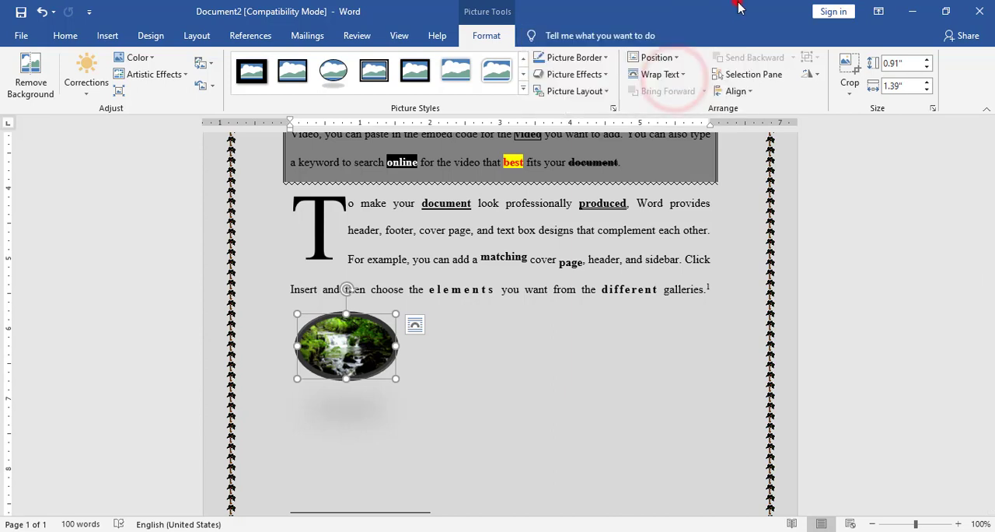
# Set the picture's text wrapping to Behind Text and move it to the right end of the second paragraph's last lines.
pyautogui.click(682, 74)
pyautogui.click(691, 195)
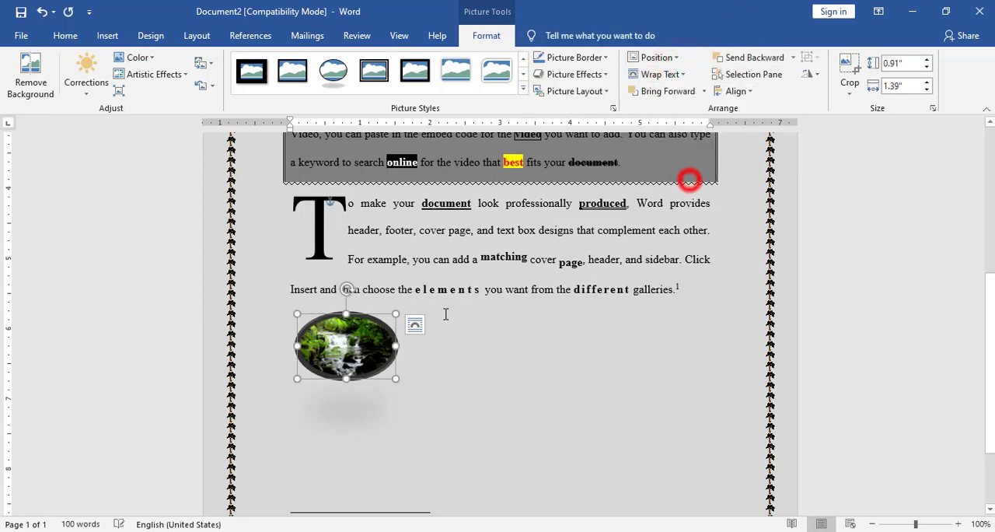
pyautogui.moveTo(357, 314); pyautogui.dragTo(721, 250)
pyautogui.scroll(3, 470, 330)
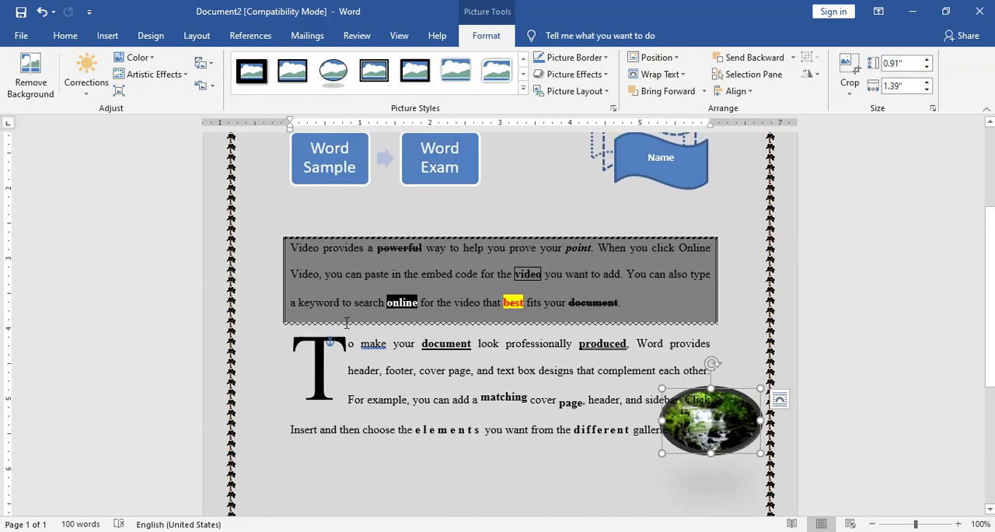
# Set the font size of both body paragraphs to 11.
pyautogui.moveTo(354, 273); pyautogui.dragTo(723, 435)
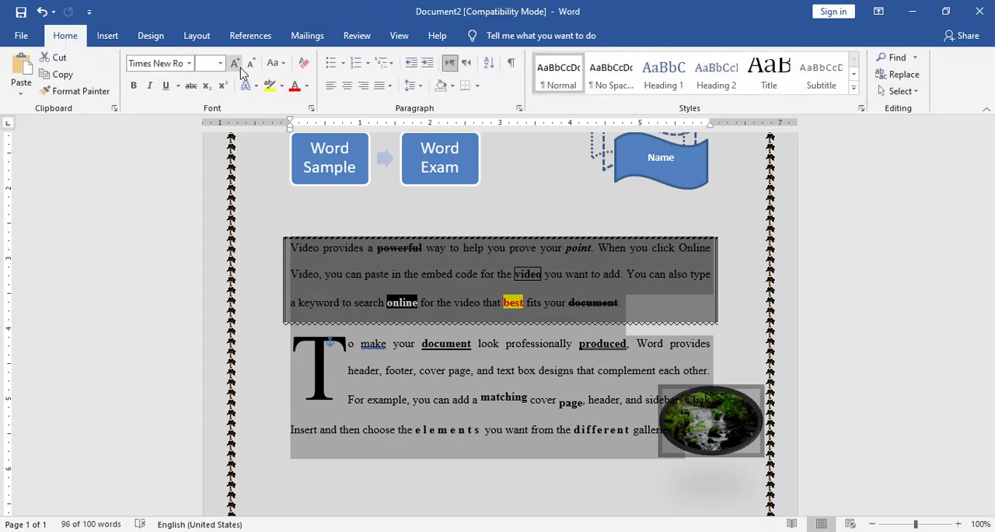
pyautogui.click(220, 63)
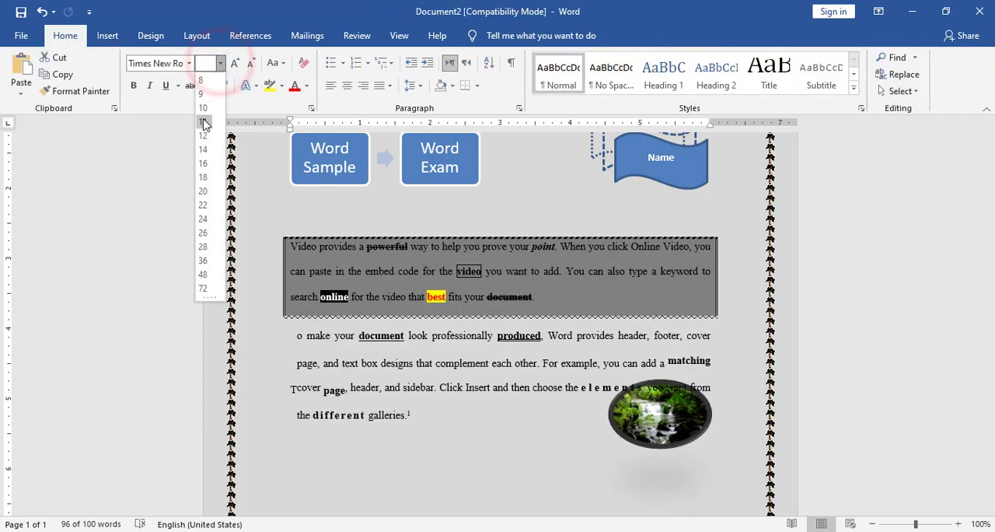
pyautogui.click(203, 116)
pyautogui.click(502, 485)
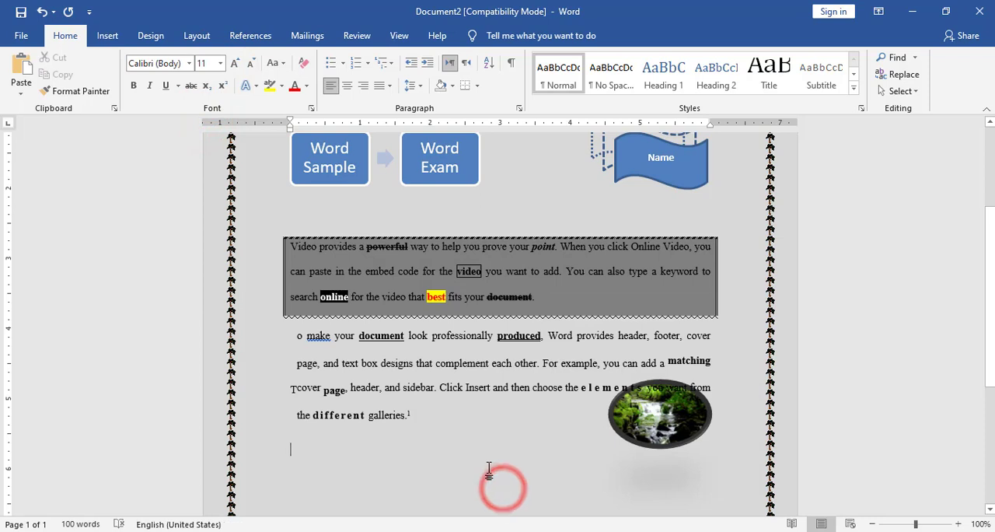
pyautogui.click(599, 457)
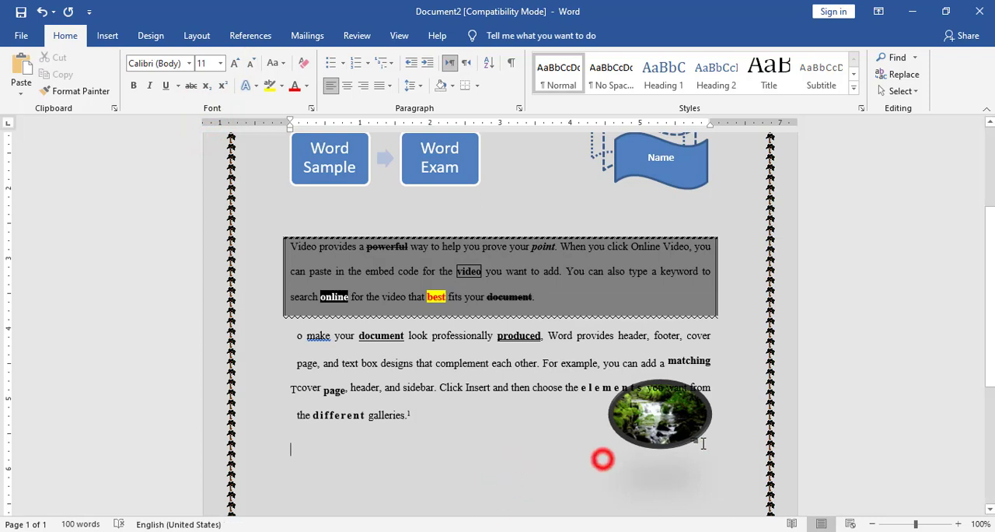
# Narrow the oval picture slightly and move it up and right so it overlaps the right ends of the second paragraph's lines.
pyautogui.click(704, 438)
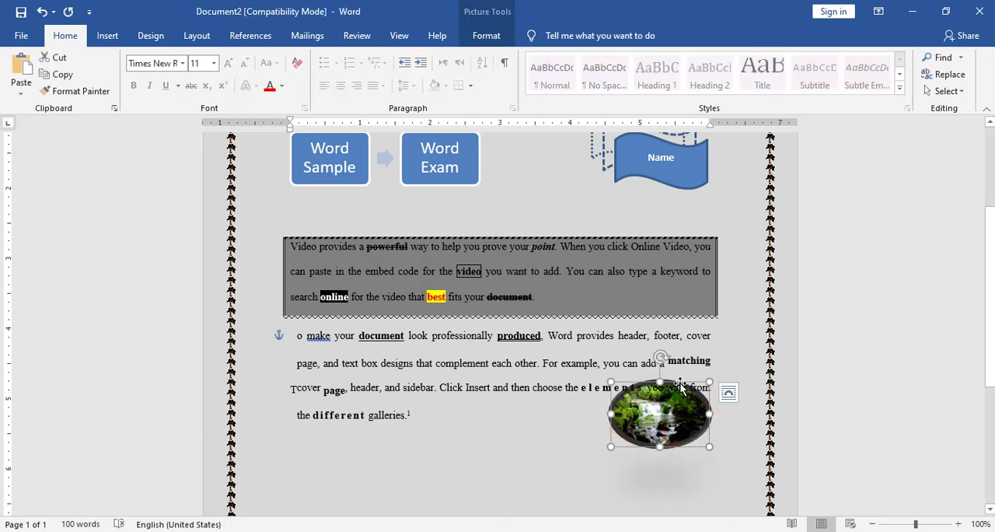
pyautogui.moveTo(680, 386); pyautogui.dragTo(733, 398)
pyautogui.moveTo(711, 364); pyautogui.dragTo(724, 362)
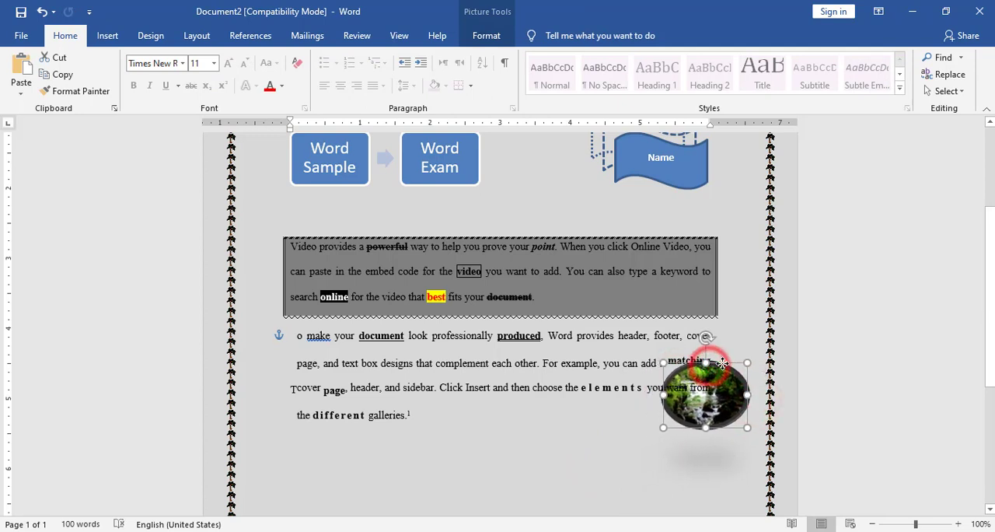
# Check the table in the reference image and insert a table of three columns and two rows below the second paragraph.
pyautogui.click(520, 455)
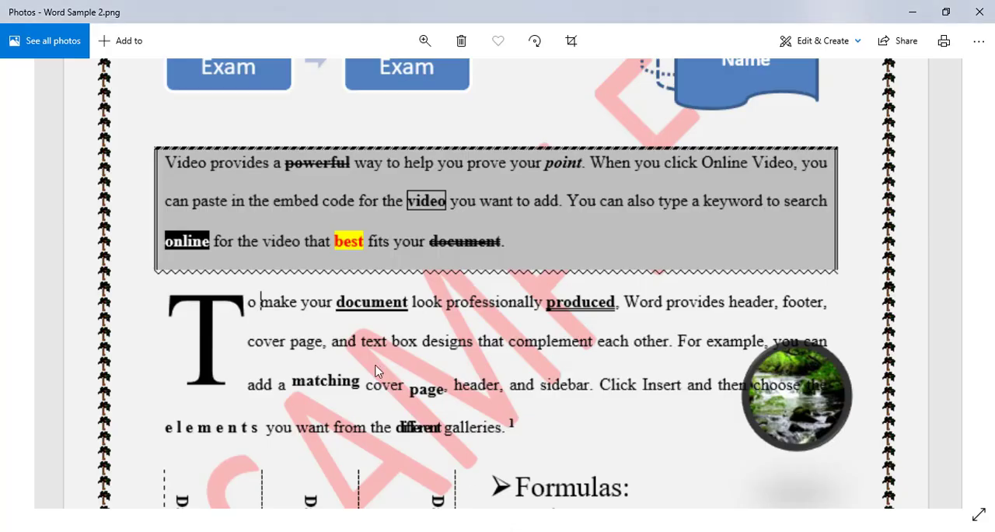
pyautogui.scroll(-5, 411, 160)
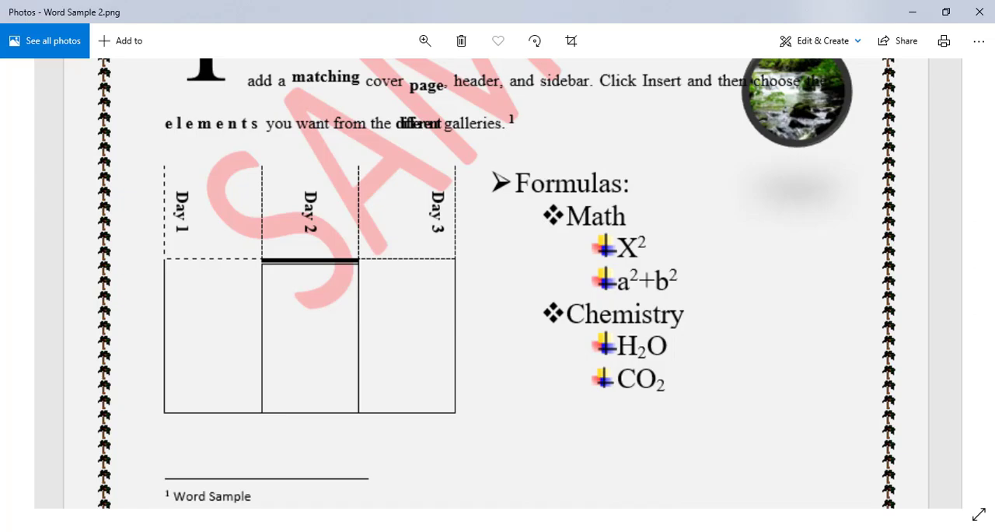
pyautogui.click(518, 497)
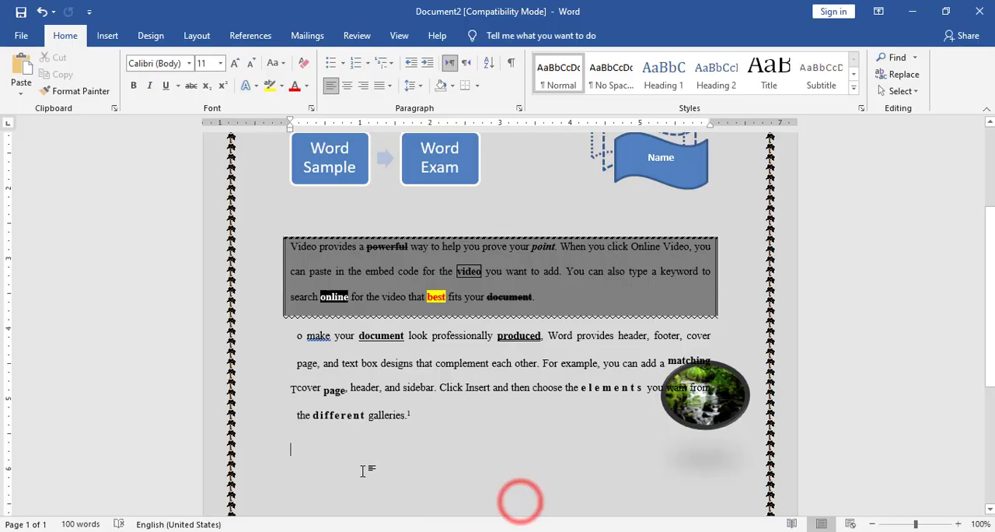
pyautogui.scroll(-3, 407, 450)
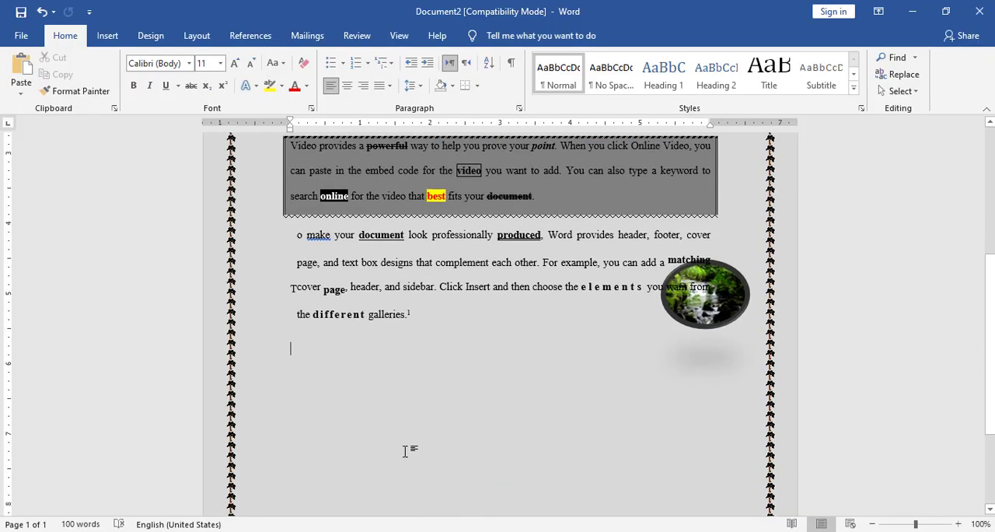
pyautogui.click(304, 335)
pyautogui.click(115, 37)
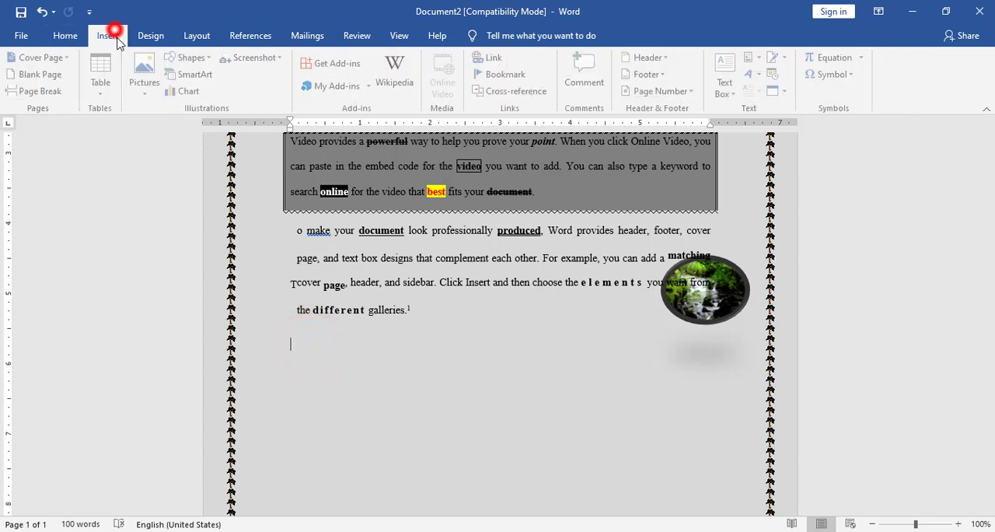
pyautogui.click(100, 85)
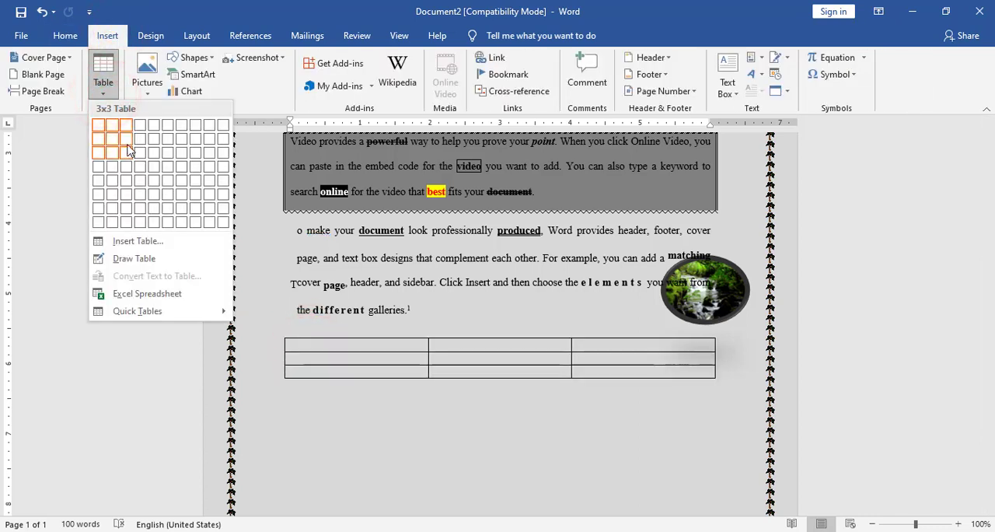
pyautogui.click(127, 140)
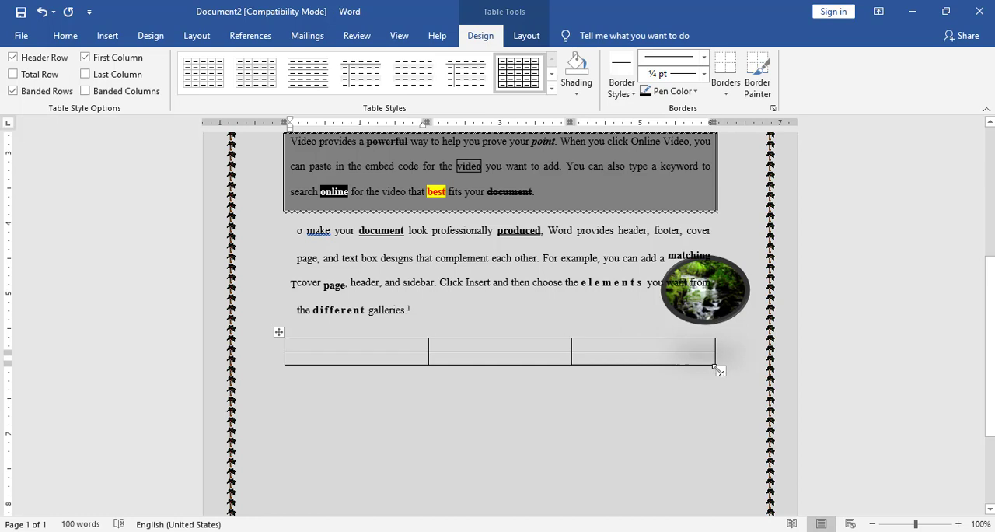
pyautogui.moveTo(719, 370); pyautogui.dragTo(501, 515)
pyautogui.click(532, 300)
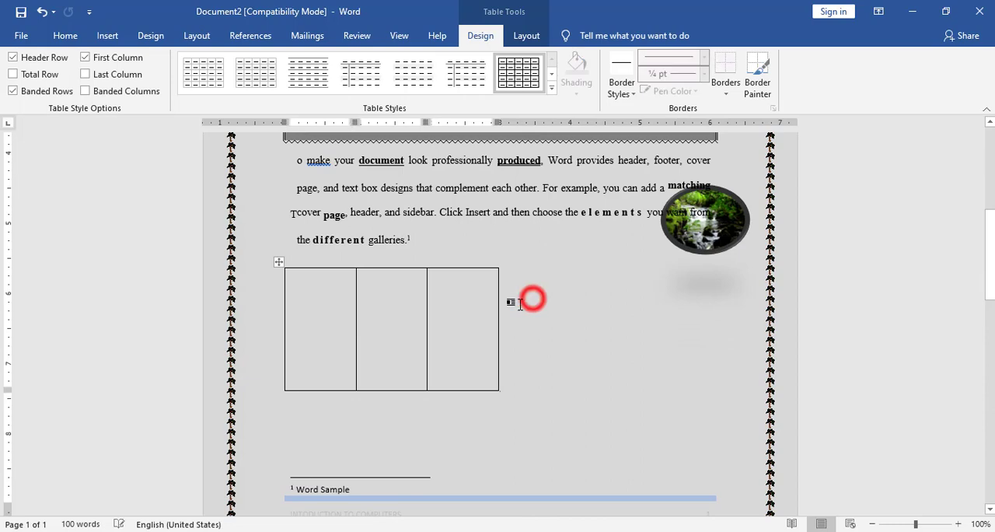
pyautogui.click(498, 395)
pyautogui.scroll(-10, 498, 396)
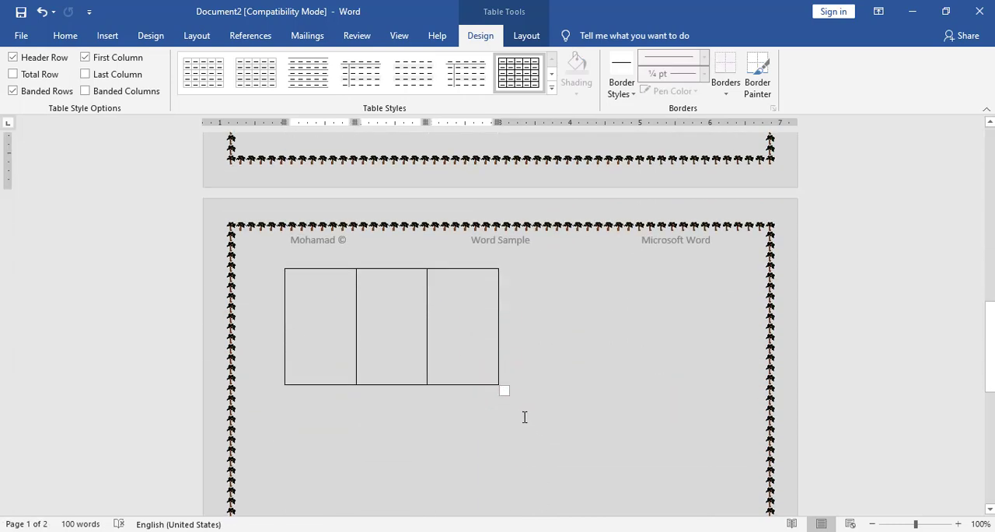
pyautogui.moveTo(499, 387); pyautogui.dragTo(497, 316)
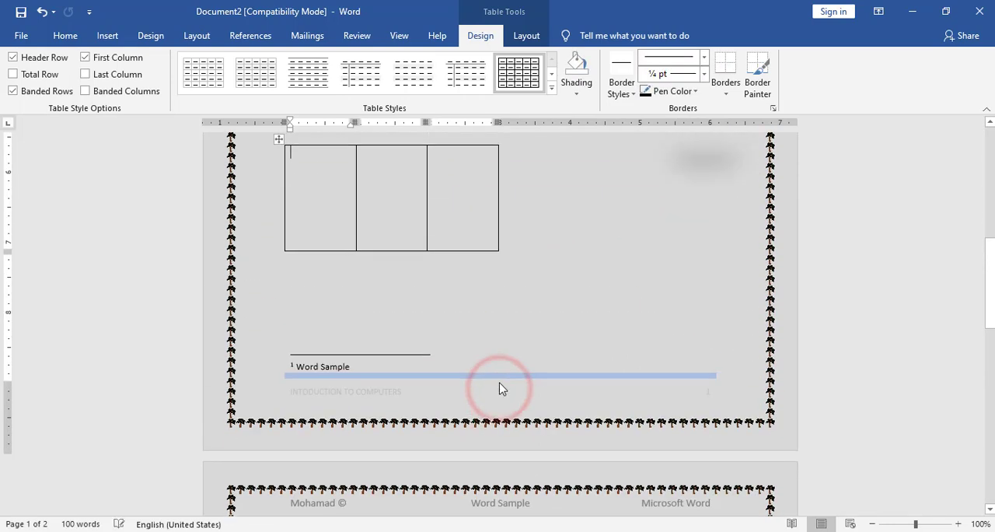
pyautogui.scroll(-5, 490, 402)
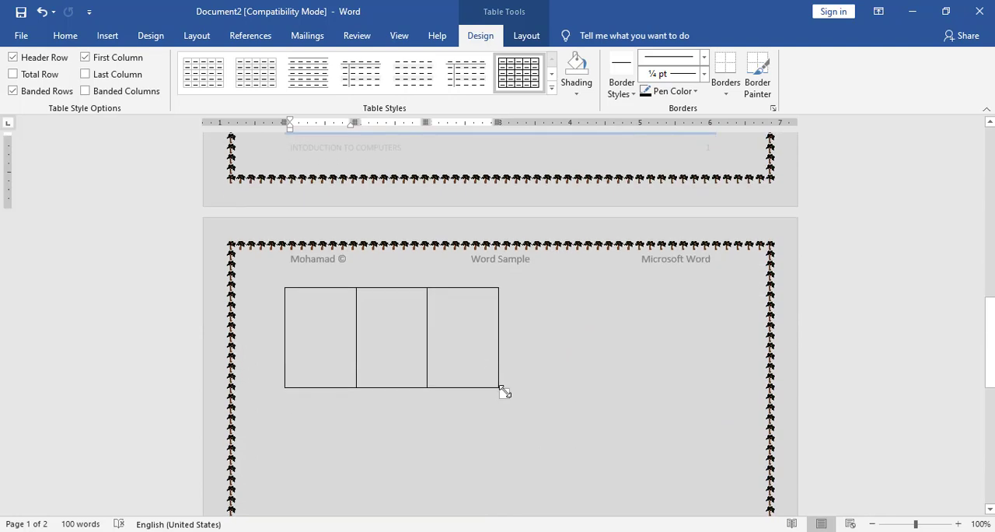
pyautogui.moveTo(502, 389); pyautogui.dragTo(491, 336)
pyautogui.scroll(3, 494, 363)
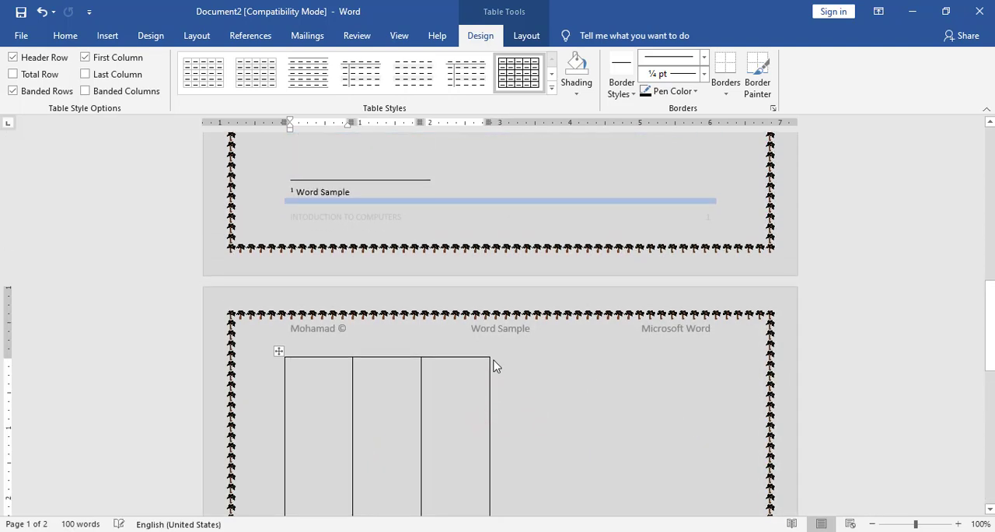
pyautogui.scroll(-3, 495, 362)
pyautogui.hotkey('ctrl', 'z')
pyautogui.hotkey('ctrl', 'z')
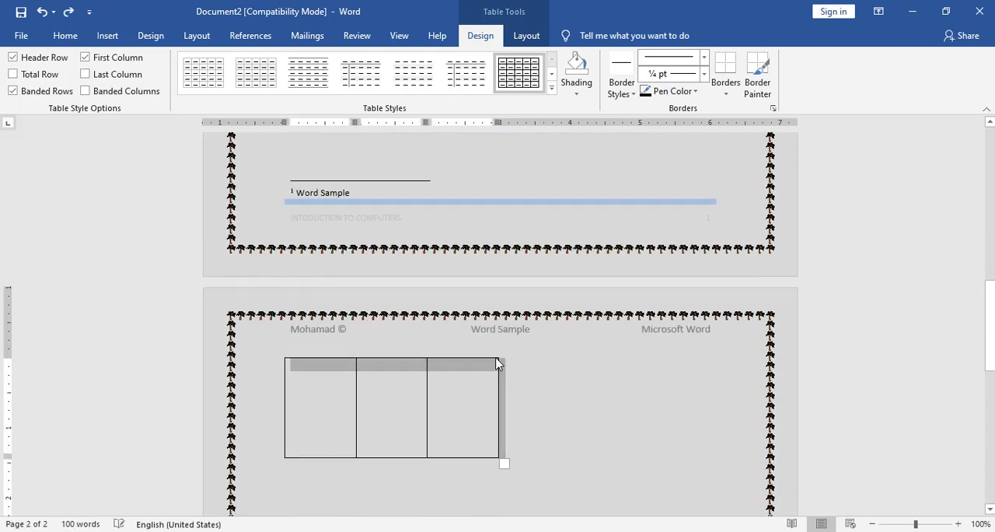
pyautogui.hotkey('ctrl', 'z')
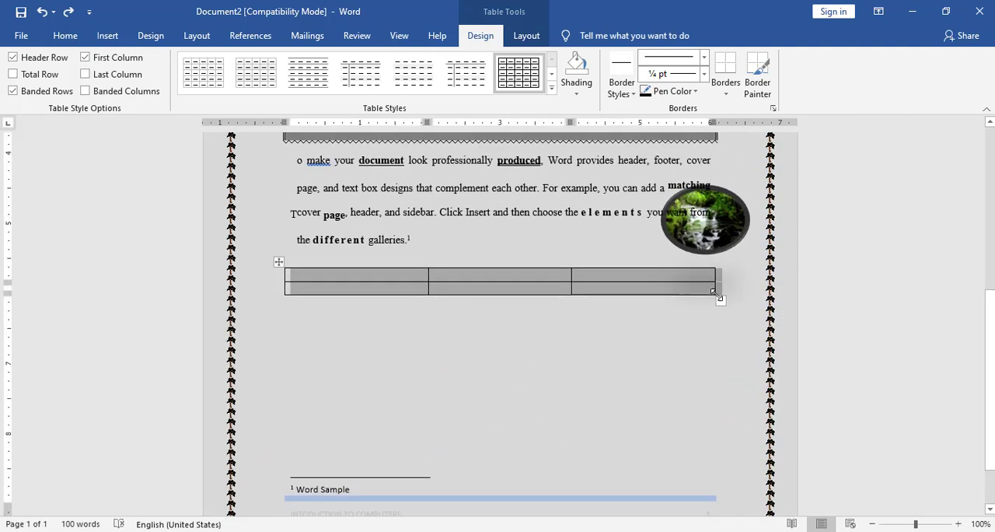
# Resize the table to about 2.6" wide, with a first row about 0.86" high and a taller second row, keeping it above the footnote.
pyautogui.moveTo(713, 294); pyautogui.dragTo(457, 433)
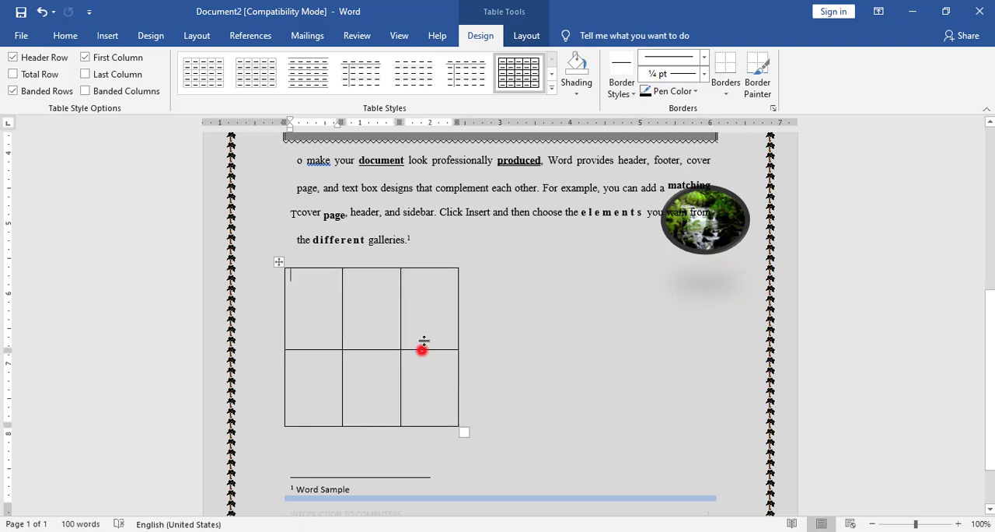
pyautogui.moveTo(422, 348); pyautogui.dragTo(427, 310)
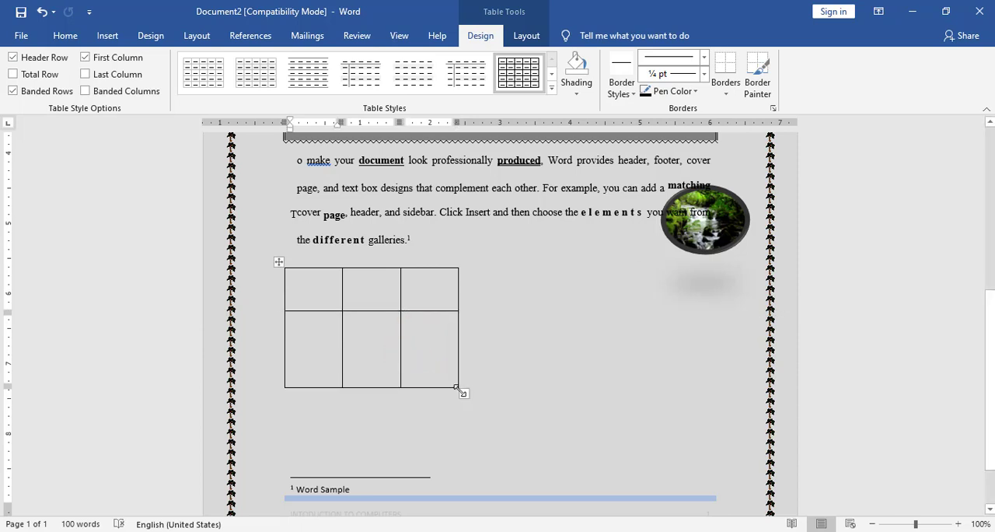
pyautogui.moveTo(459, 389); pyautogui.dragTo(465, 437)
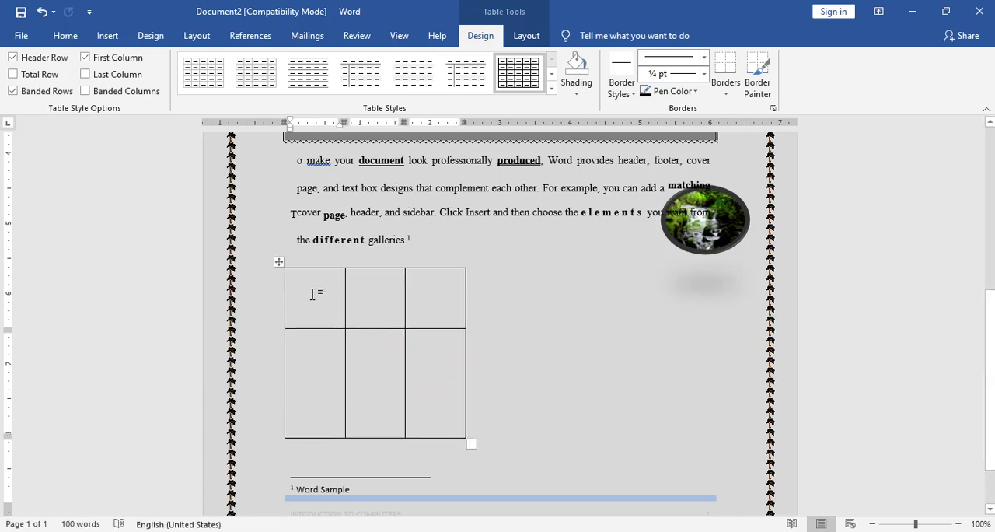
# Enter Day 1, Day 2 and Day 3 in the three cells of the table's first row.
pyautogui.write('Day')
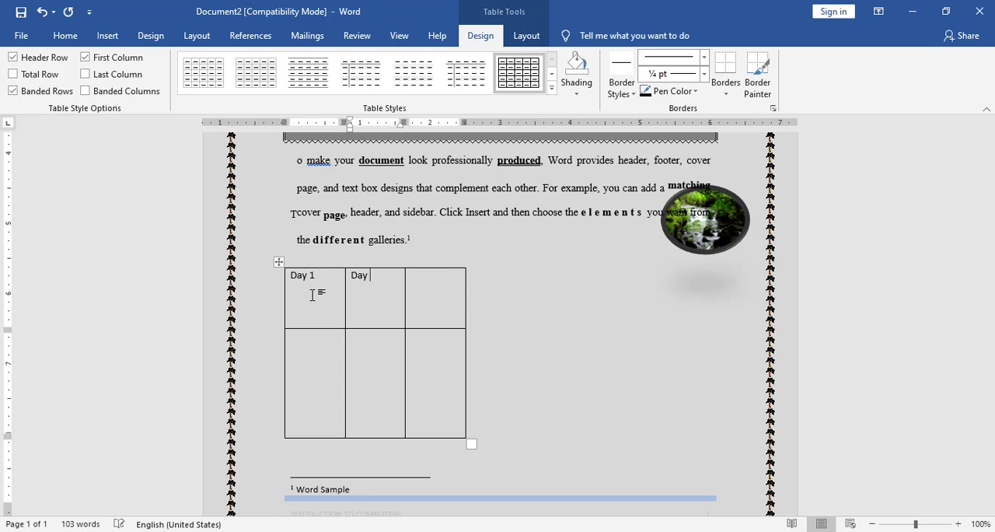
pyautogui.write('Day 2')
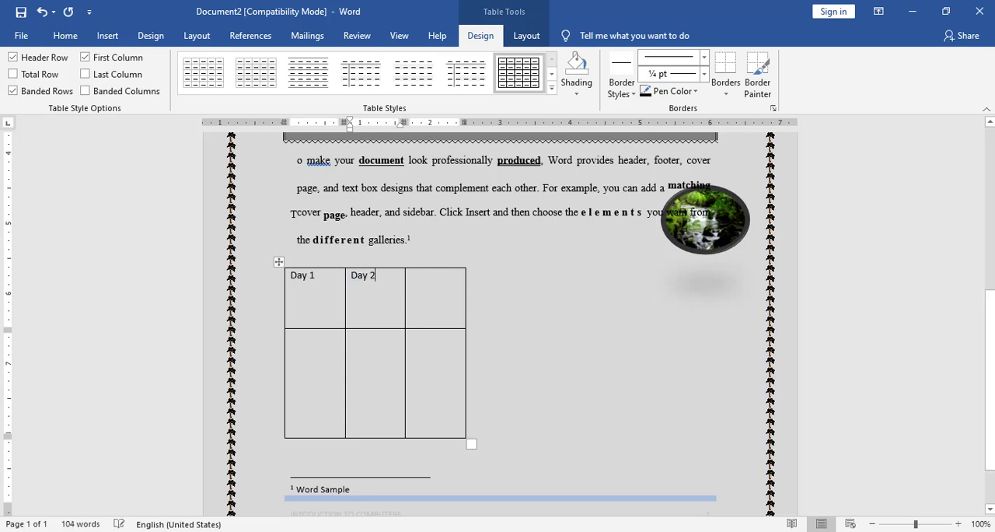
pyautogui.press('Tab')
pyautogui.write('Day')
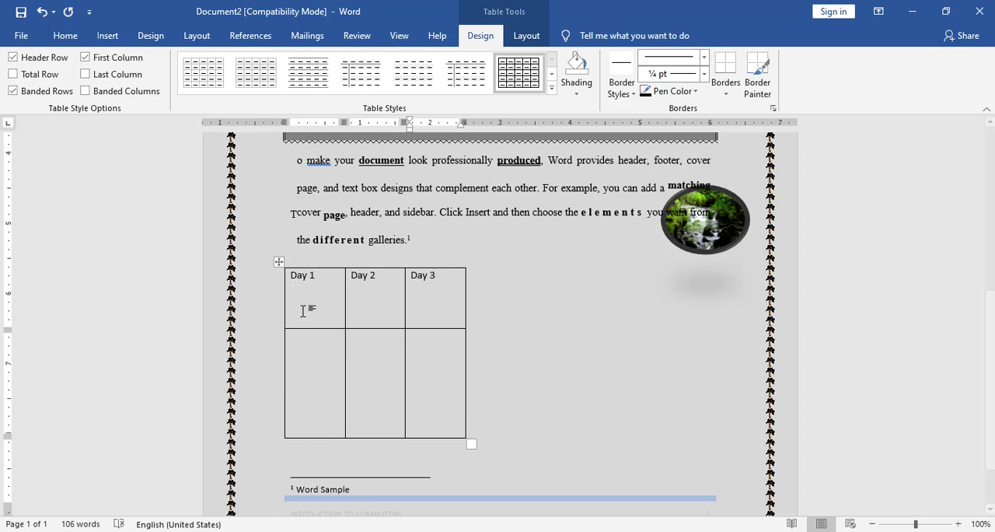
# Make the three day labels in the table's first row bold and rotate their text direction to read downward.
pyautogui.click(440, 279)
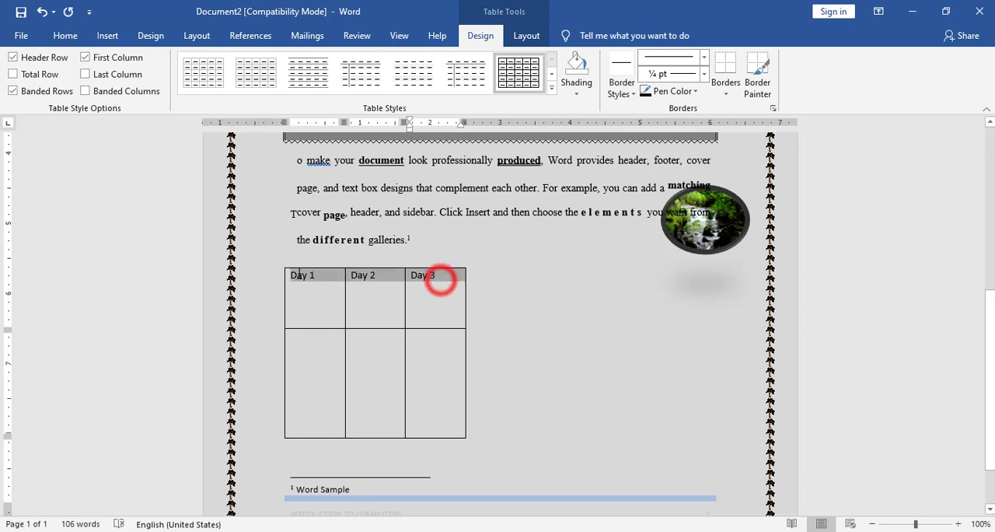
pyautogui.click(65, 35)
pyautogui.click(132, 86)
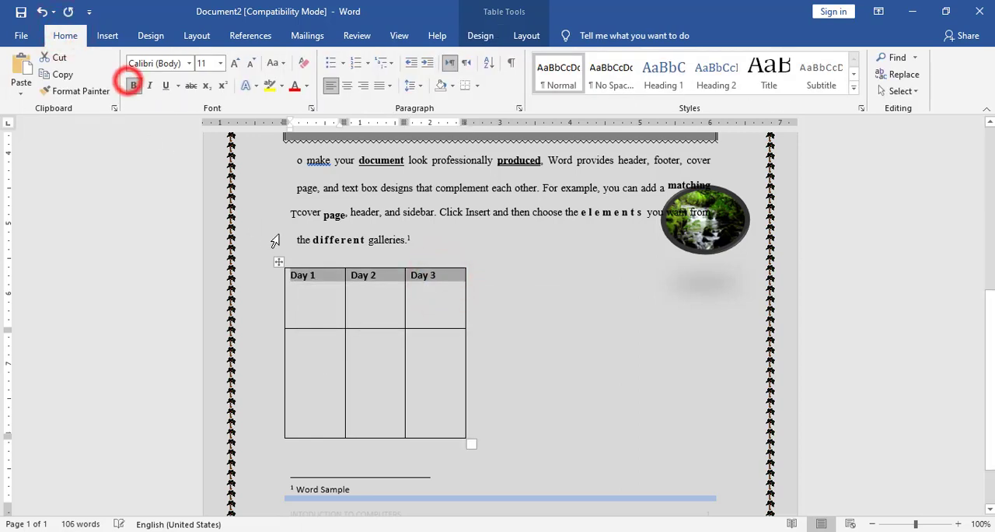
pyautogui.click(315, 299)
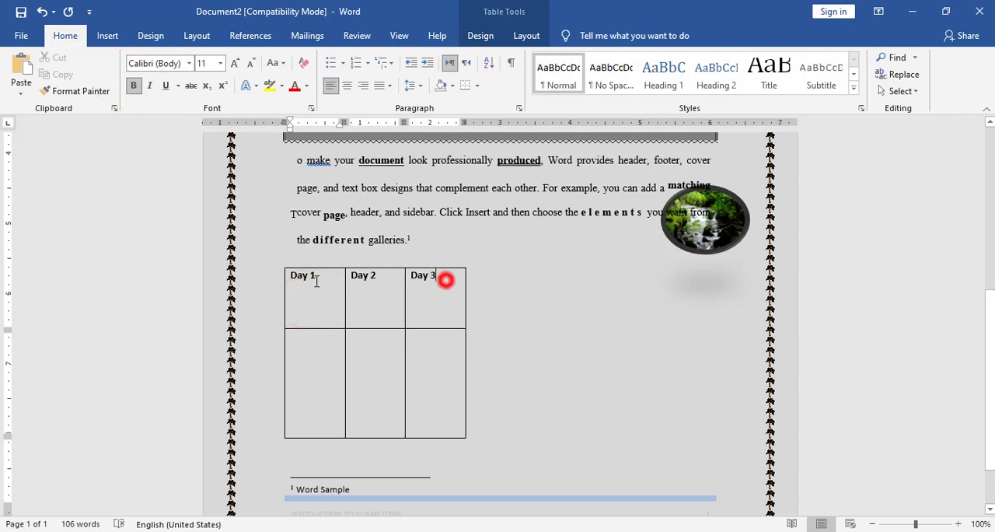
pyautogui.moveTo(316, 281); pyautogui.dragTo(446, 279)
pyautogui.click(527, 35)
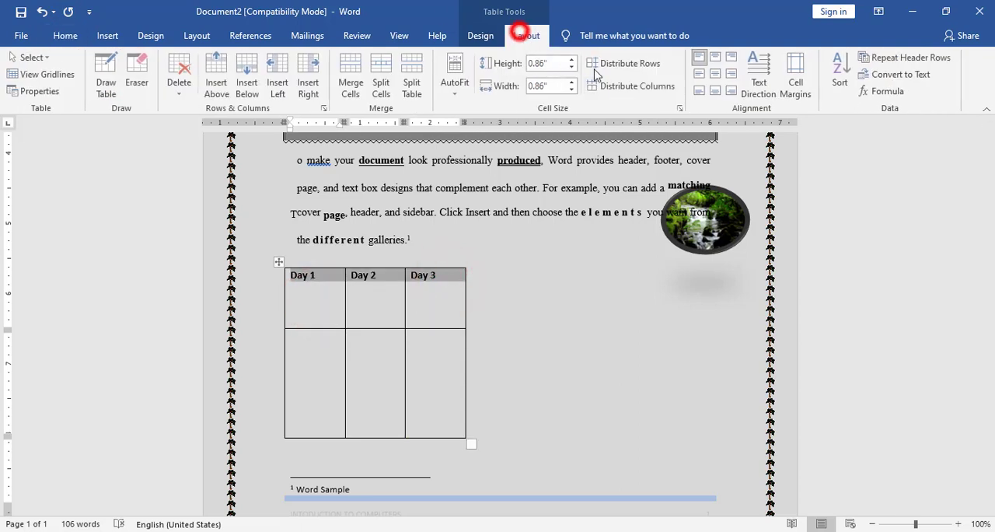
pyautogui.click(755, 76)
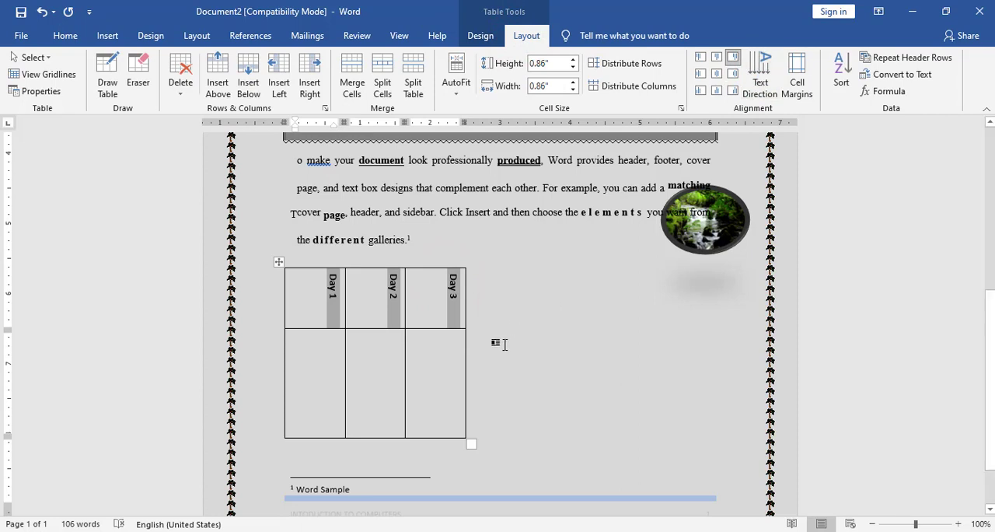
# Centre the day labels vertically, aligning Day 1 to its cell's left edge, Day 2 to the middle and Day 3 to the right edge.
pyautogui.click(325, 301)
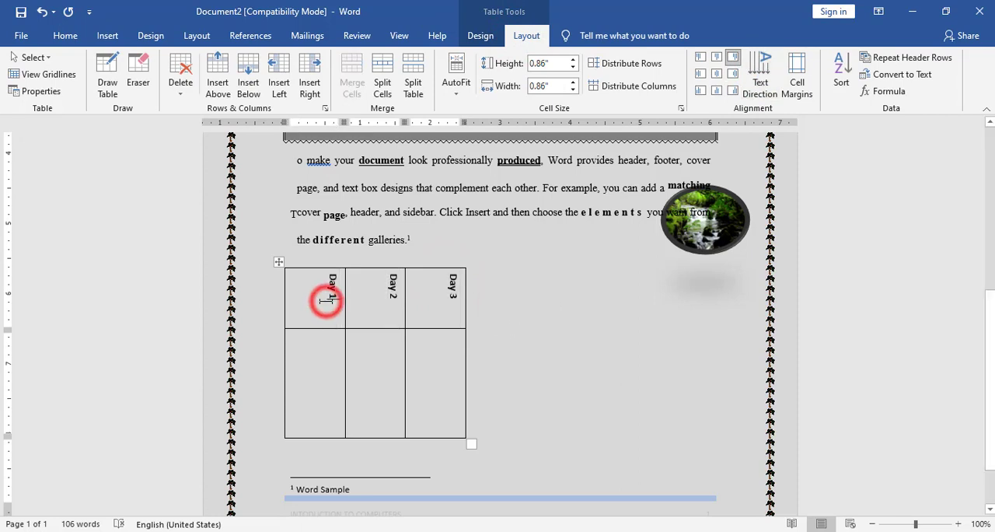
pyautogui.click(699, 73)
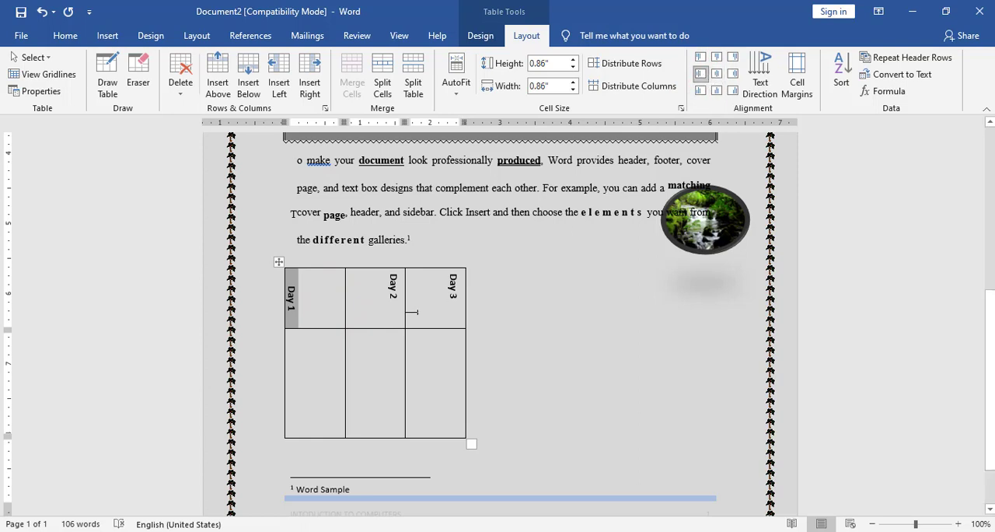
pyautogui.click(378, 293)
pyautogui.click(715, 72)
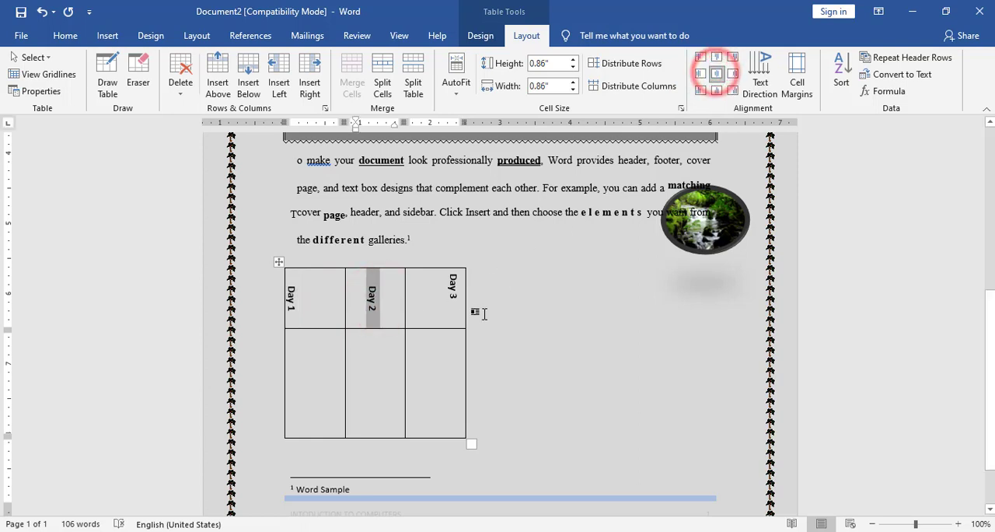
pyautogui.click(448, 311)
pyautogui.click(733, 73)
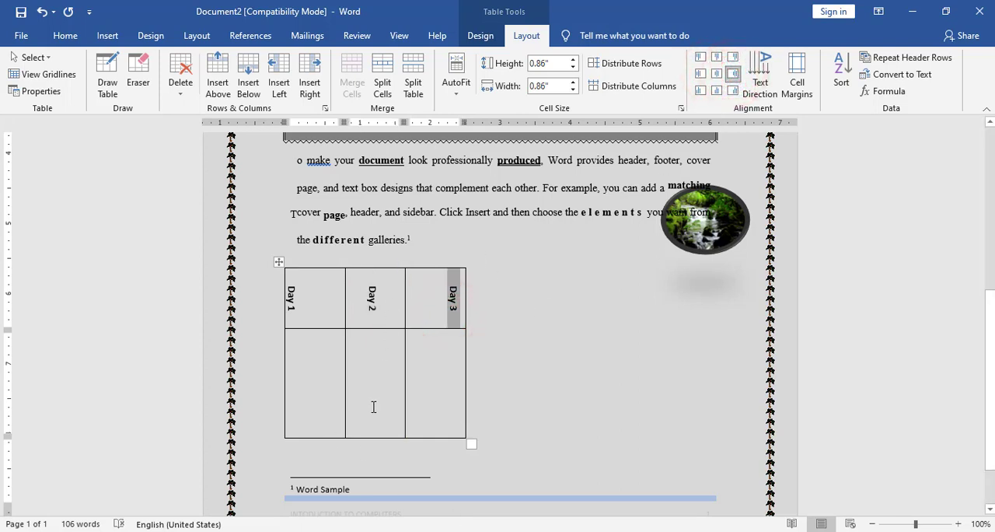
# Remove the Day 1 cell's top border and set its left, bottom and right borders to ½ pt dashed lines.
pyautogui.click(319, 314)
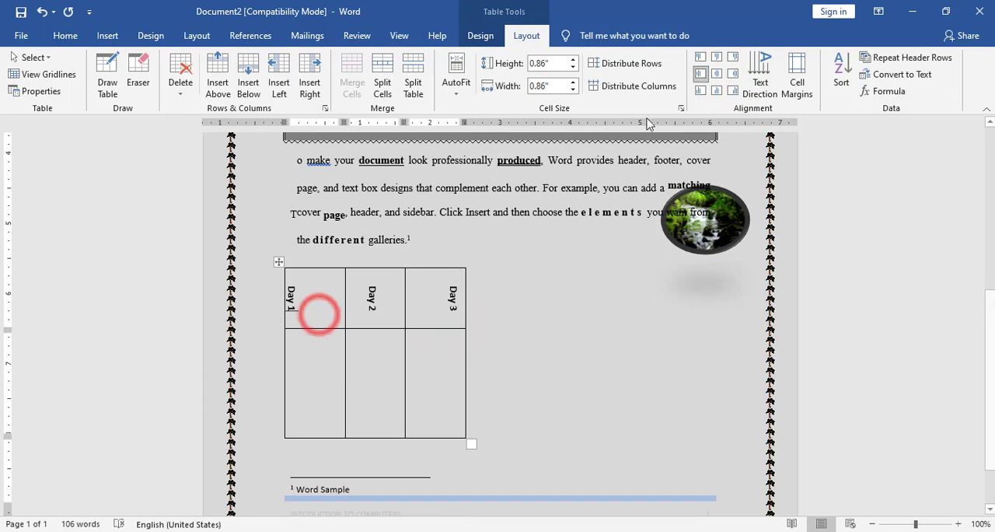
pyautogui.click(480, 35)
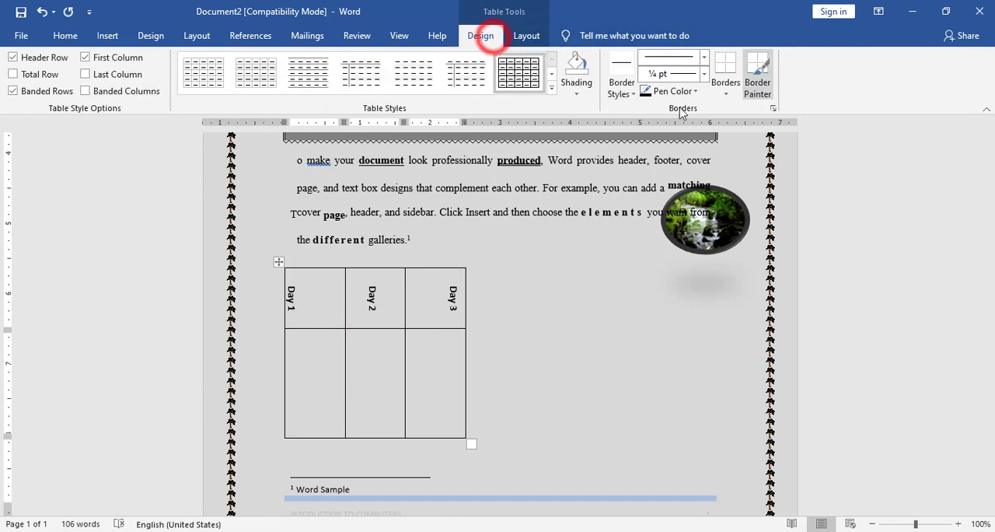
pyautogui.click(725, 87)
pyautogui.click(752, 377)
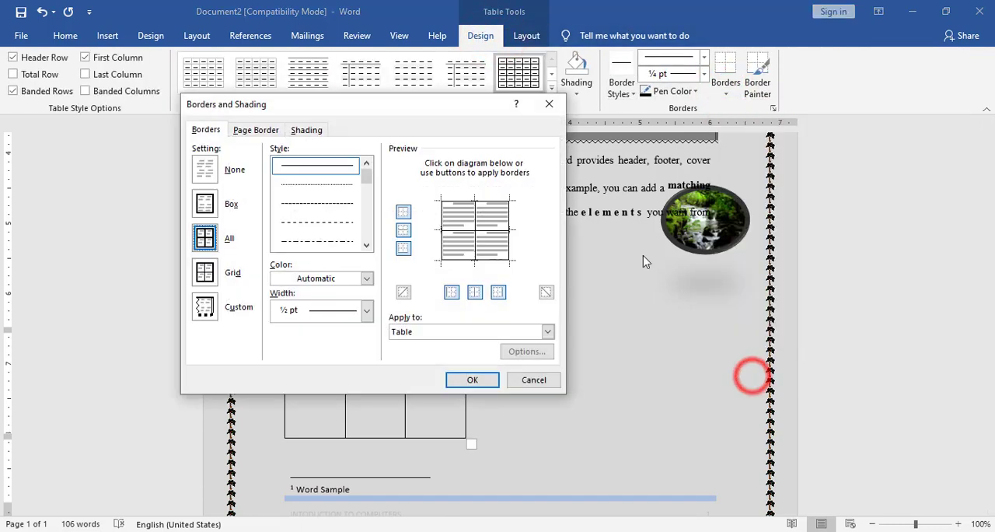
pyautogui.click(415, 332)
pyautogui.click(412, 352)
pyautogui.click(456, 205)
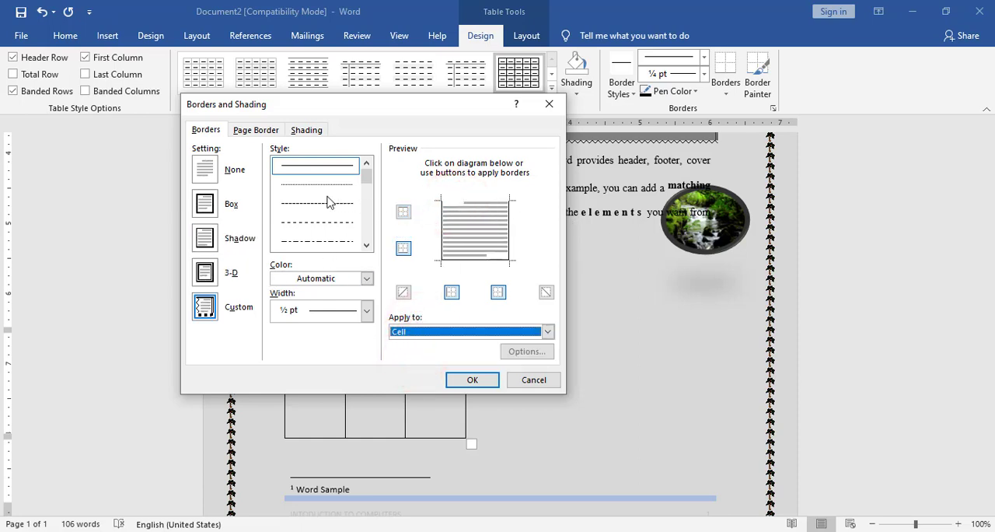
pyautogui.click(328, 226)
pyautogui.click(443, 229)
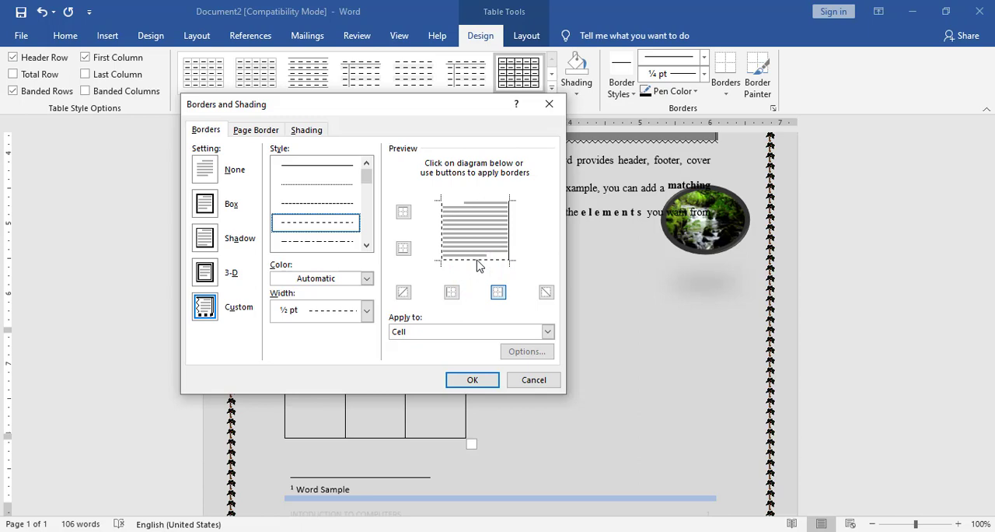
pyautogui.click(322, 203)
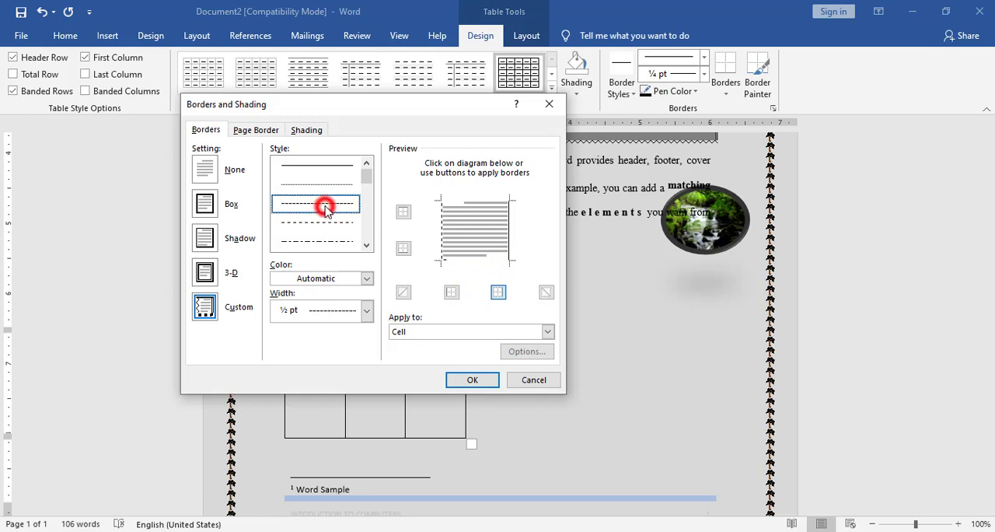
pyautogui.click(510, 226)
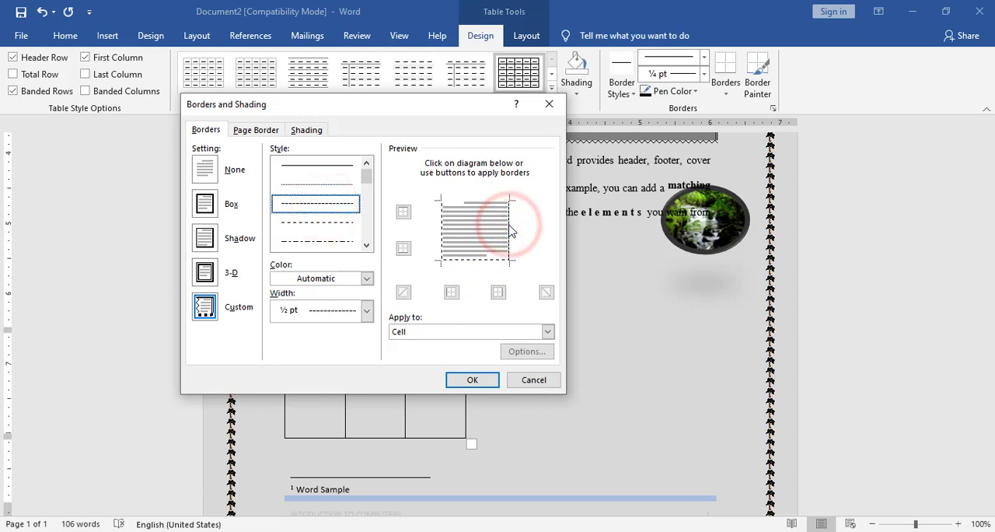
pyautogui.click(473, 380)
pyautogui.click(373, 311)
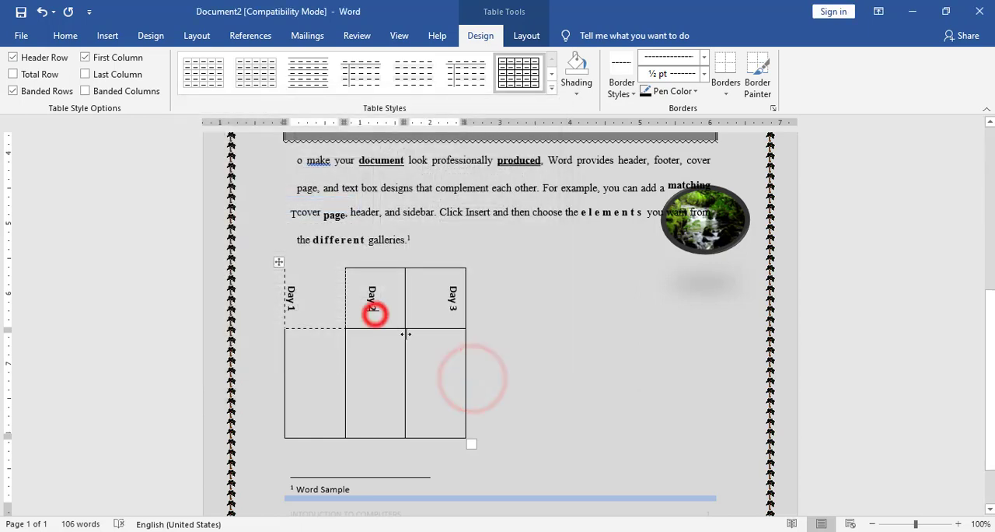
pyautogui.click(726, 87)
pyautogui.click(742, 376)
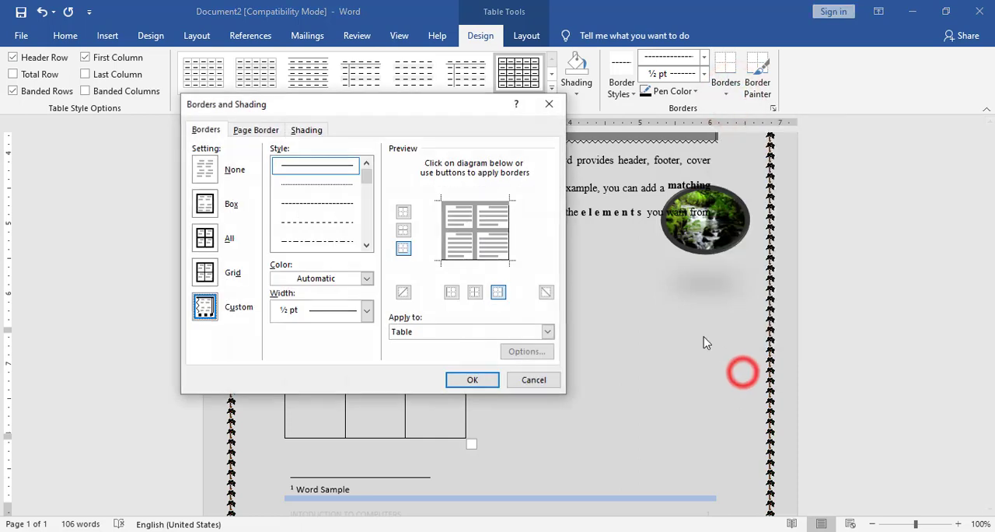
pyautogui.click(417, 332)
pyautogui.click(408, 352)
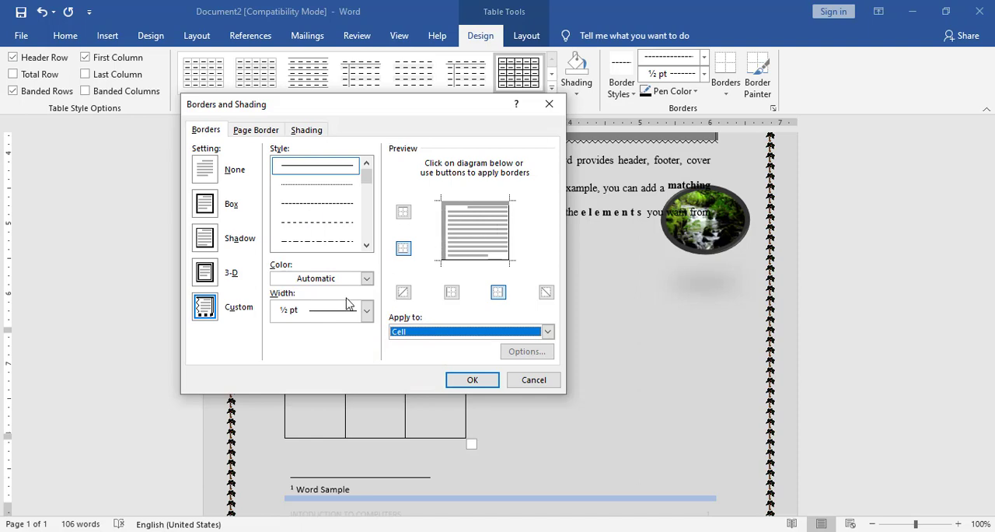
pyautogui.click(549, 104)
# Remove the Day 2 cell's top border, make its right border ½ pt finely dashed and its bottom border a 3 pt thick-and-thin line.
pyautogui.moveTo(367, 285); pyautogui.dragTo(371, 309)
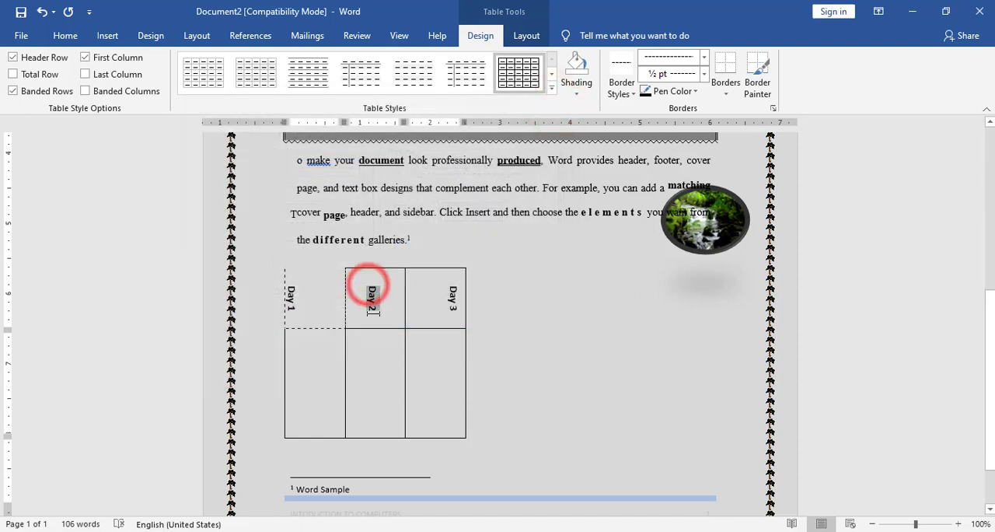
pyautogui.click(726, 92)
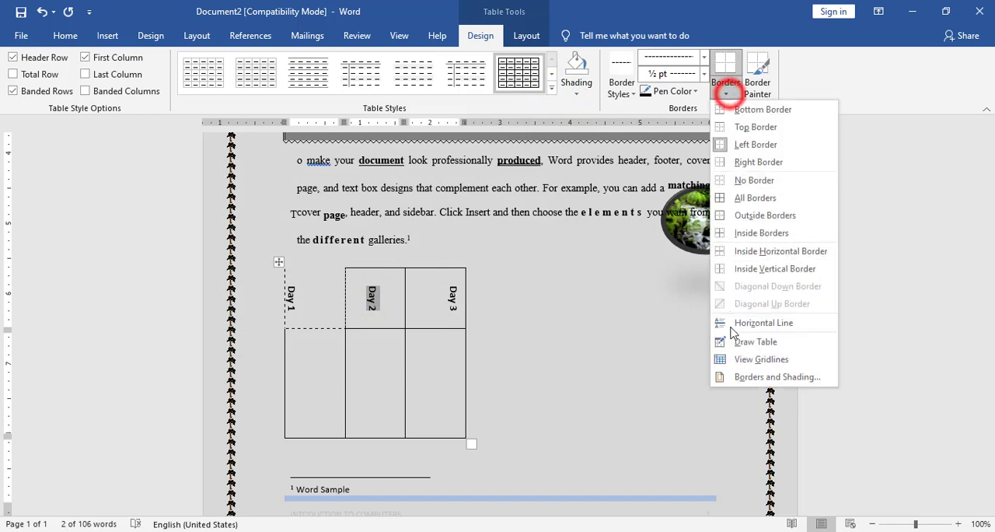
pyautogui.click(752, 375)
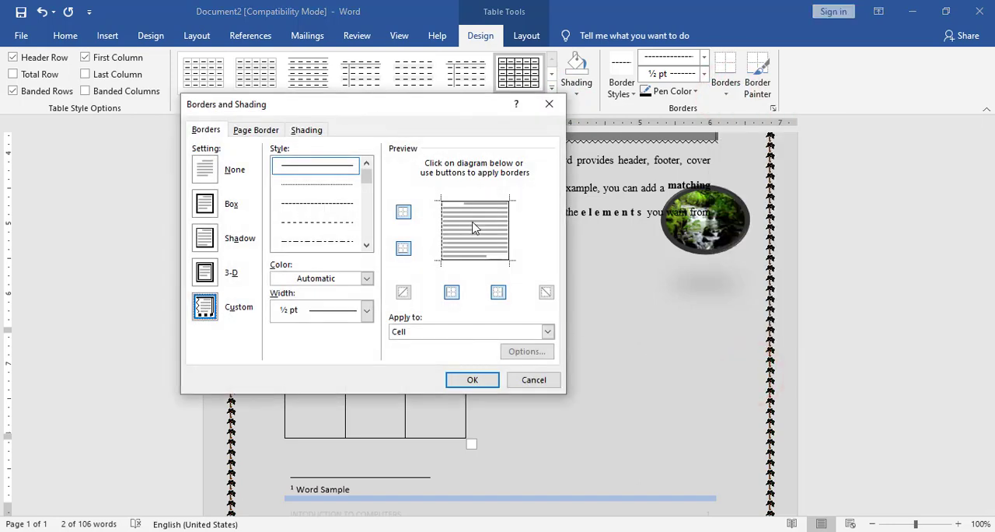
pyautogui.click(474, 204)
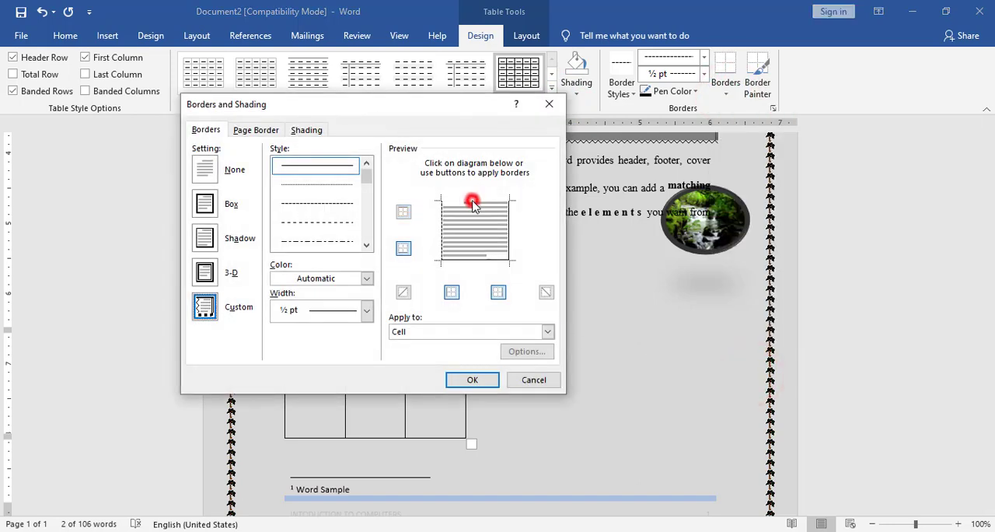
pyautogui.click(317, 203)
pyautogui.click(509, 222)
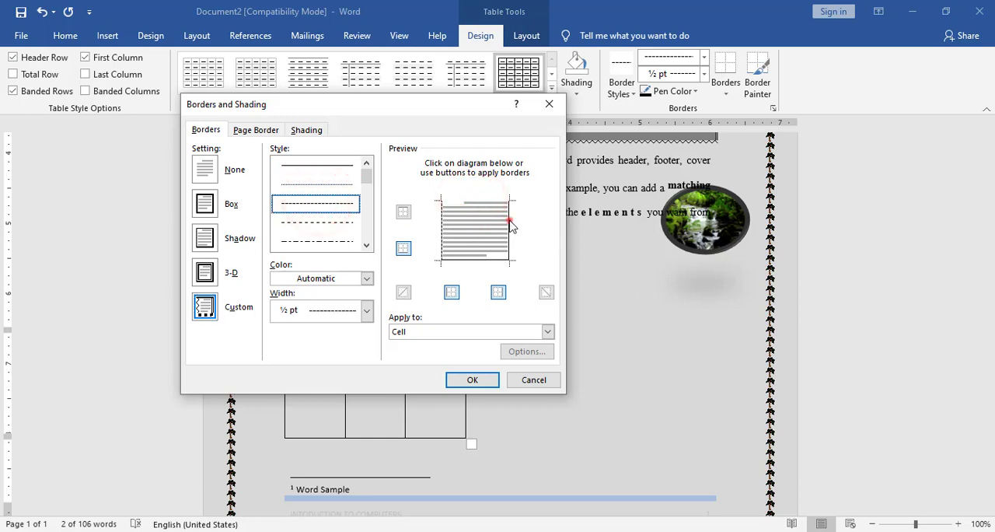
pyautogui.scroll(-5, 329, 222)
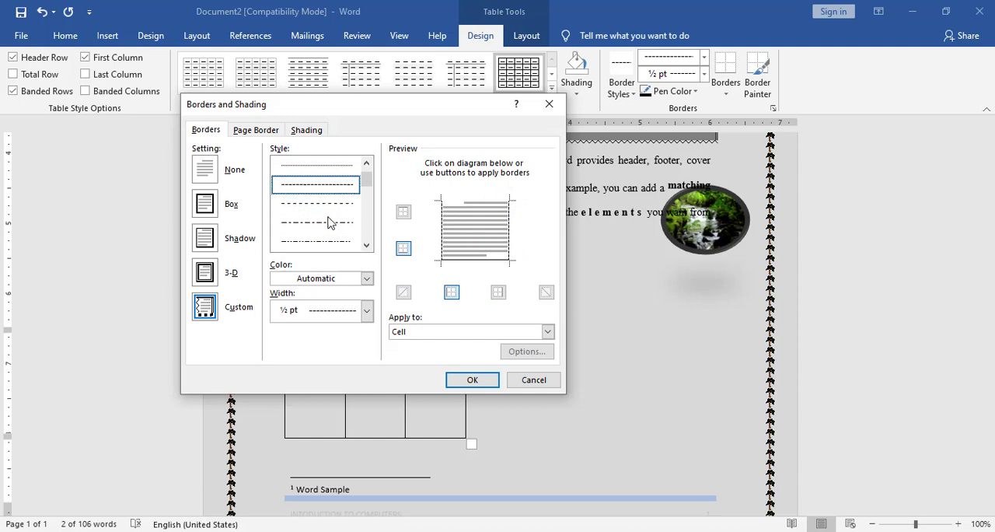
pyautogui.click(325, 185)
pyautogui.scroll(1, 318, 186)
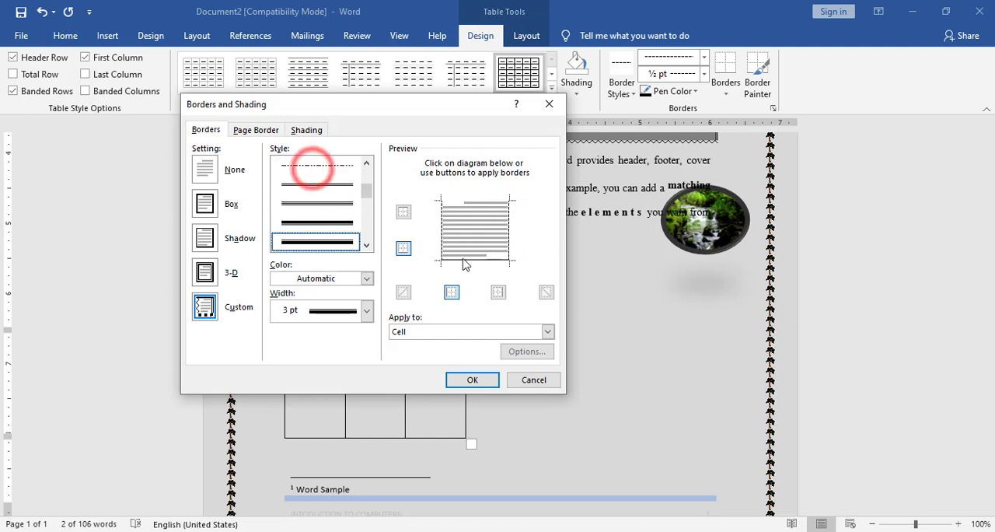
pyautogui.click(458, 254)
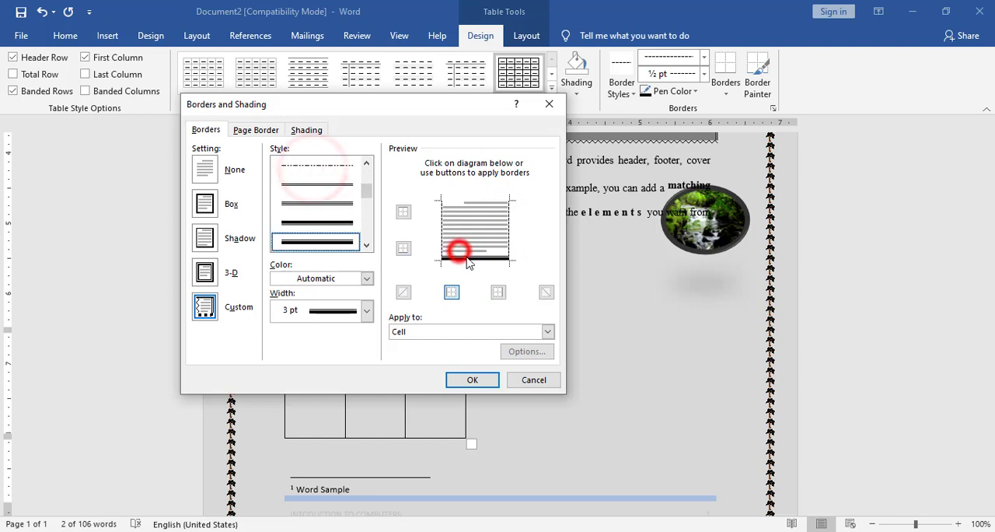
pyautogui.click(476, 380)
# Remove the Day 3 cell's top border and set its right and bottom borders to ½ pt finely dashed lines.
pyautogui.moveTo(453, 284); pyautogui.dragTo(457, 311)
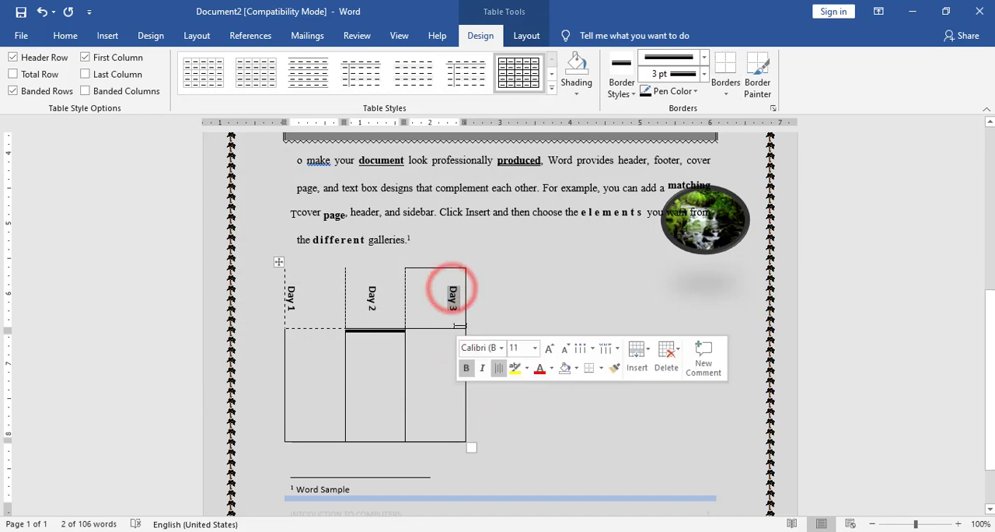
pyautogui.click(724, 94)
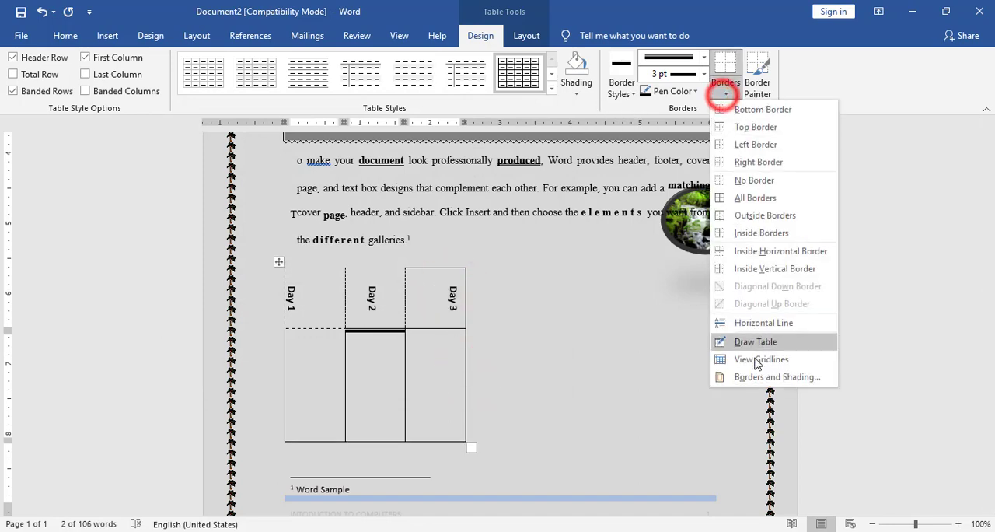
pyautogui.click(761, 378)
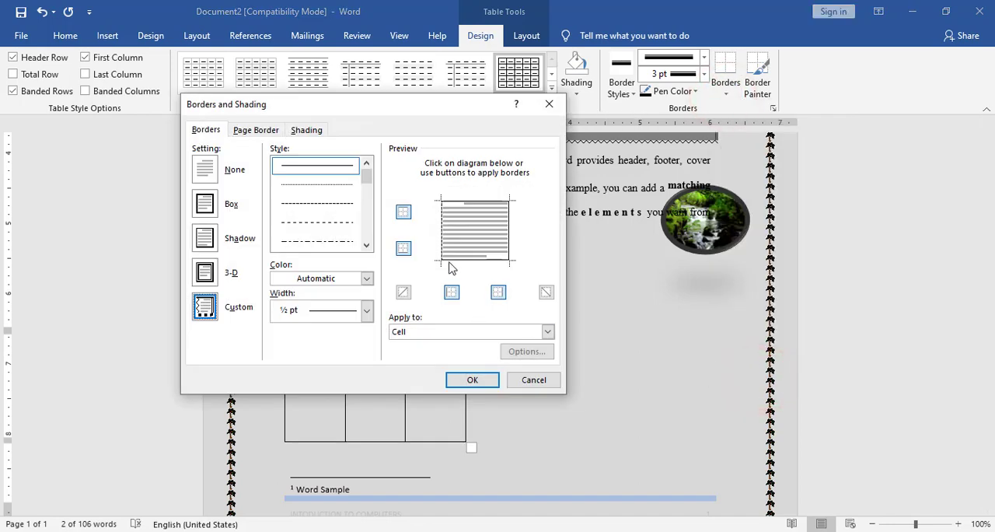
pyautogui.click(467, 204)
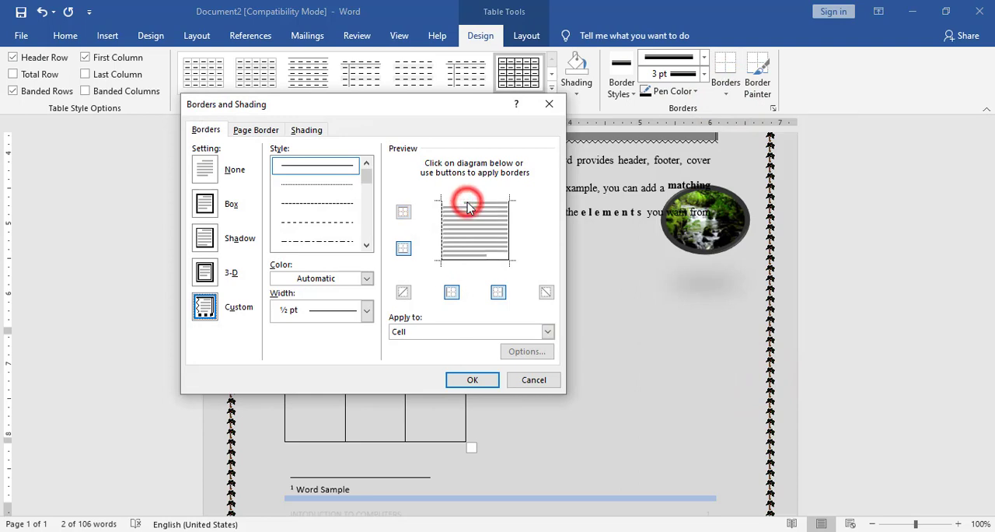
pyautogui.click(317, 205)
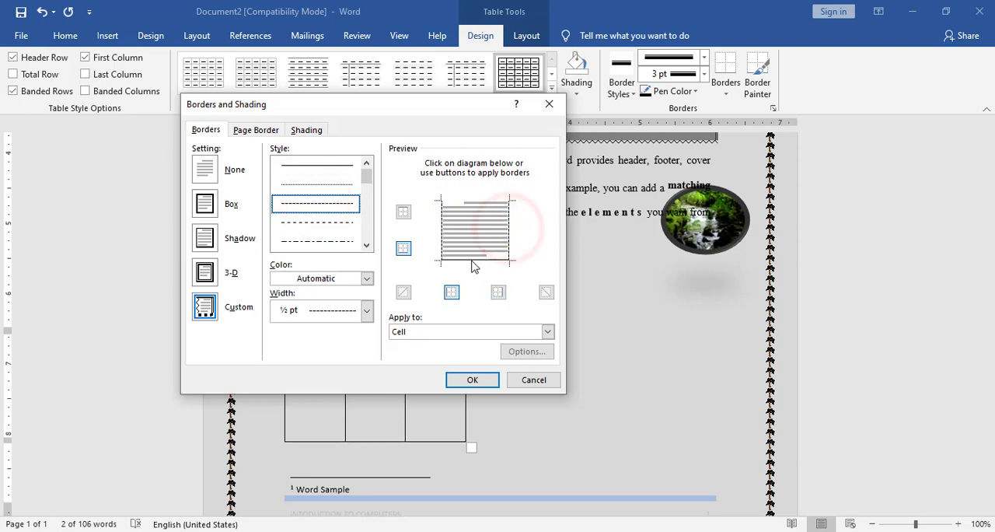
pyautogui.click(471, 379)
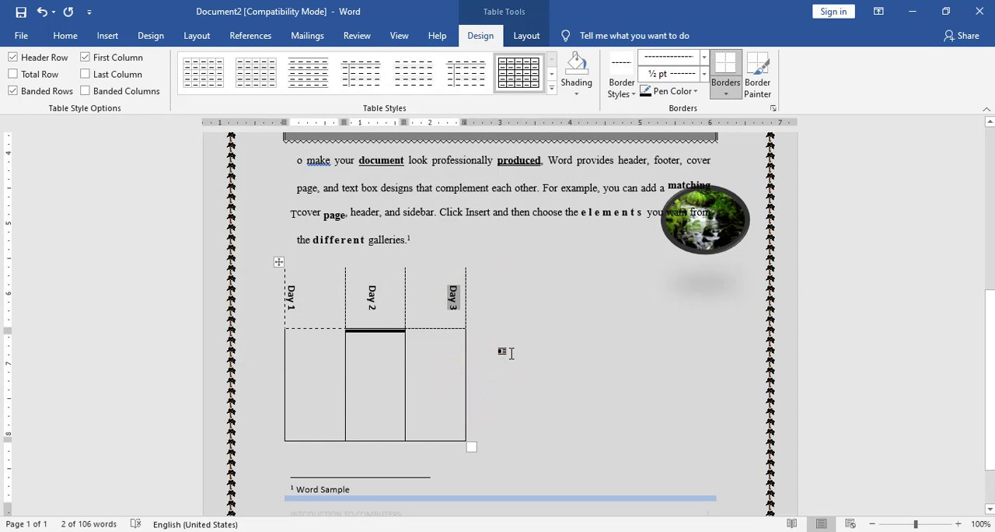
pyautogui.click(511, 273)
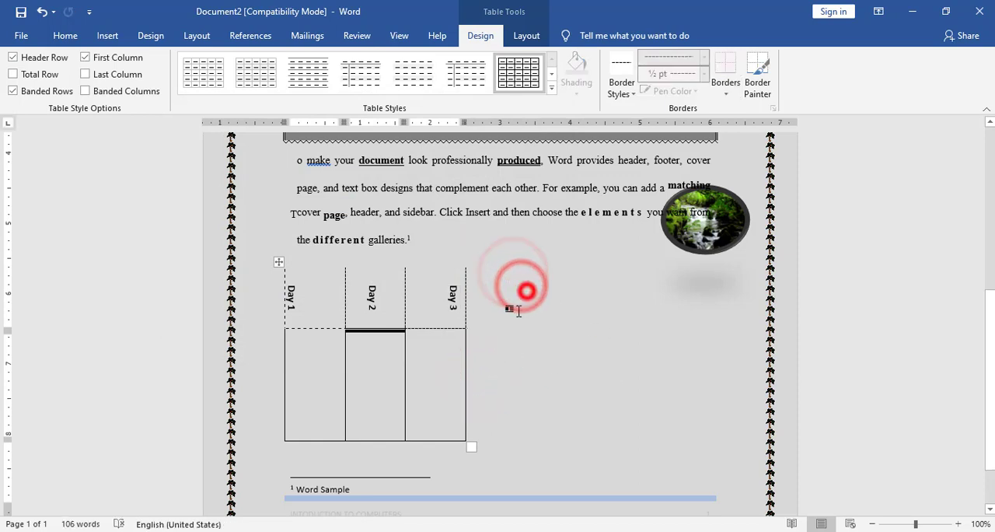
pyautogui.click(513, 344)
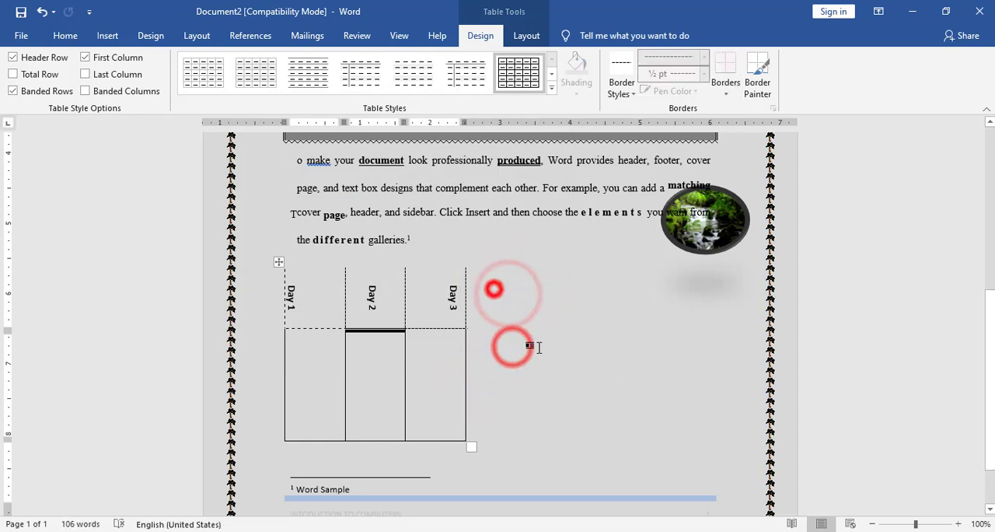
# Insert a new table column to the right of the Day 3 column.
pyautogui.rightClick(443, 296)
pyautogui.moveTo(502, 161)
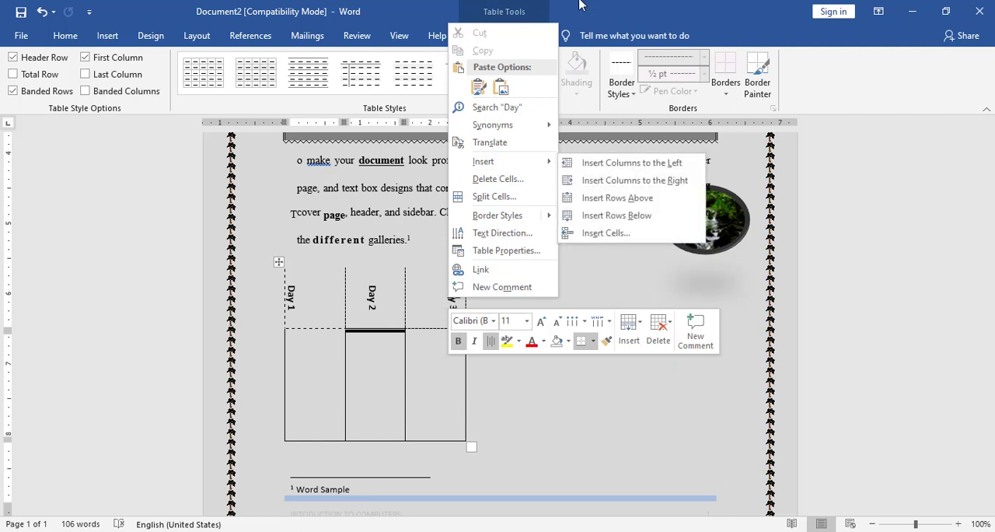
pyautogui.click(580, 5)
pyautogui.click(527, 36)
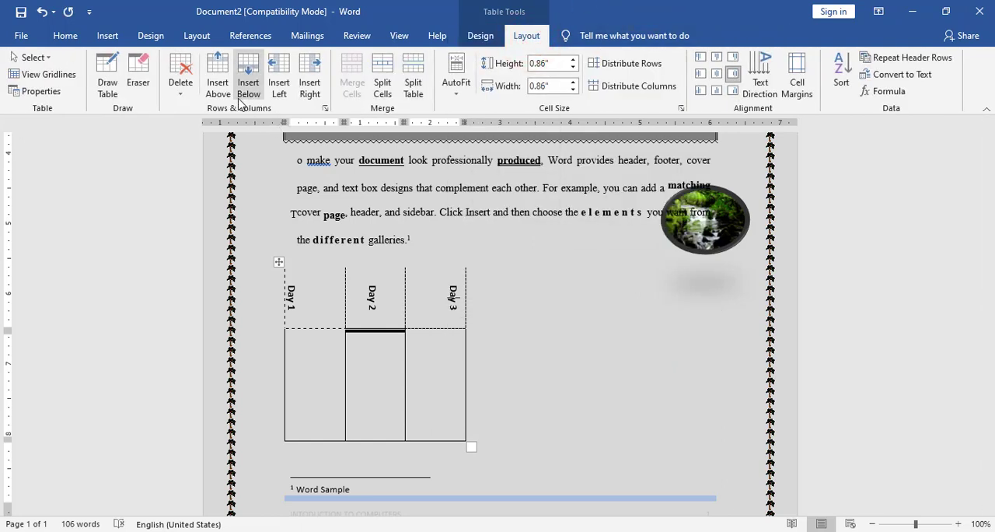
pyautogui.click(305, 90)
pyautogui.click(493, 285)
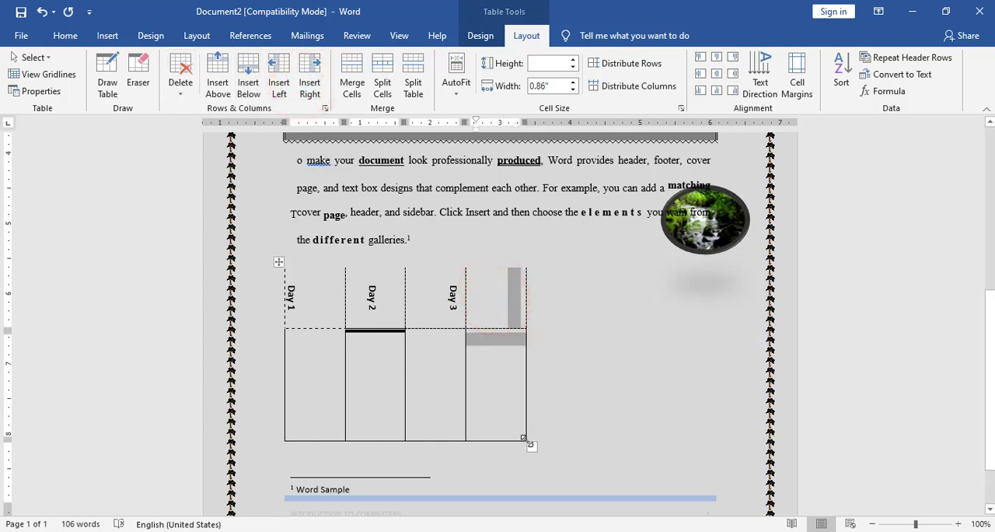
# Widen the new empty last column to about 3.55" so the table reaches the page's right text margin.
pyautogui.moveTo(529, 440); pyautogui.dragTo(550, 439)
pyautogui.hotkey('ctrl', 'z')
pyautogui.click(553, 381)
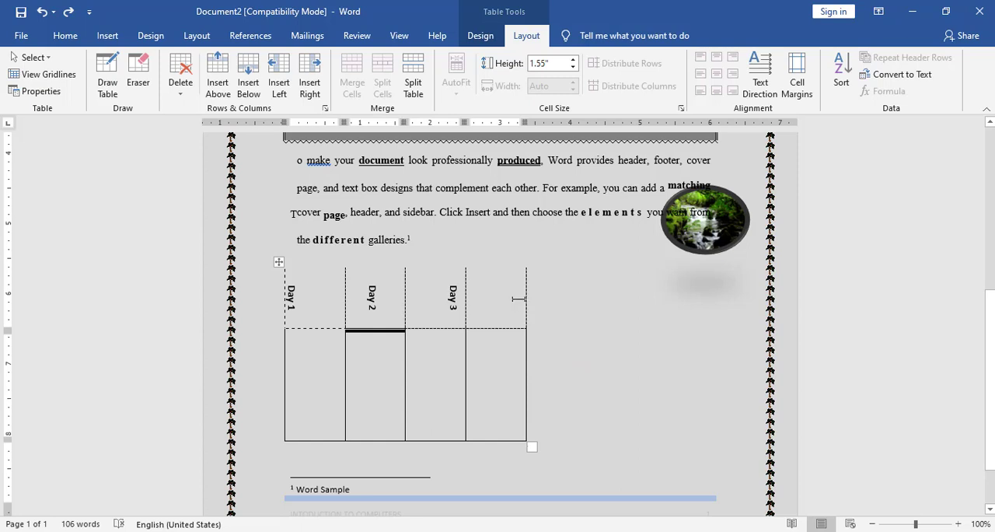
pyautogui.click(526, 299)
pyautogui.moveTo(525, 301); pyautogui.dragTo(713, 304)
pyautogui.click(640, 311)
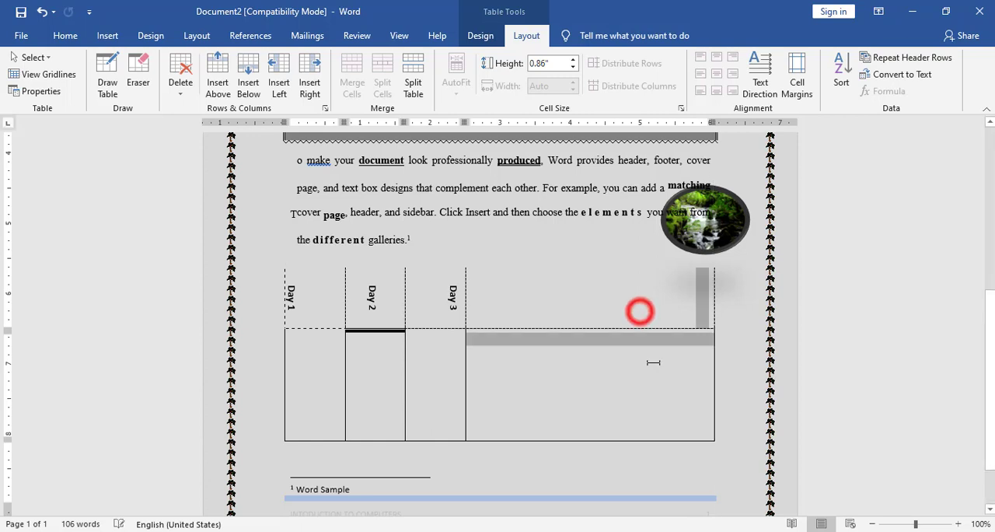
# Merge the two cells of the wide last column into one cell.
pyautogui.click(475, 36)
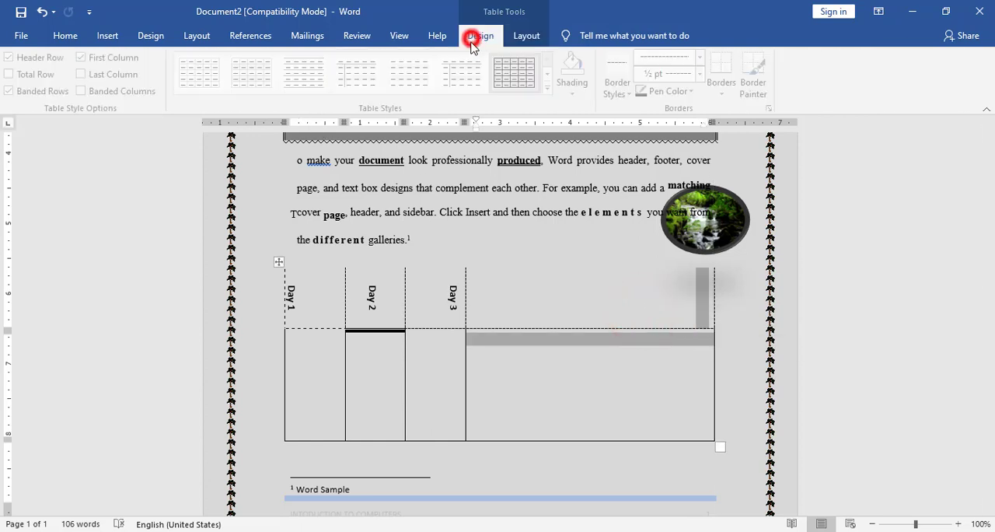
pyautogui.click(527, 35)
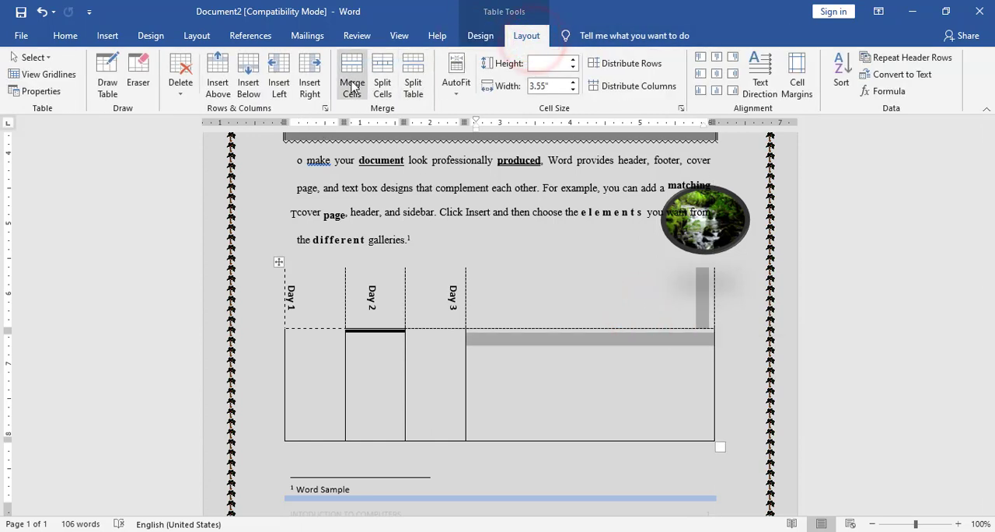
pyautogui.click(350, 81)
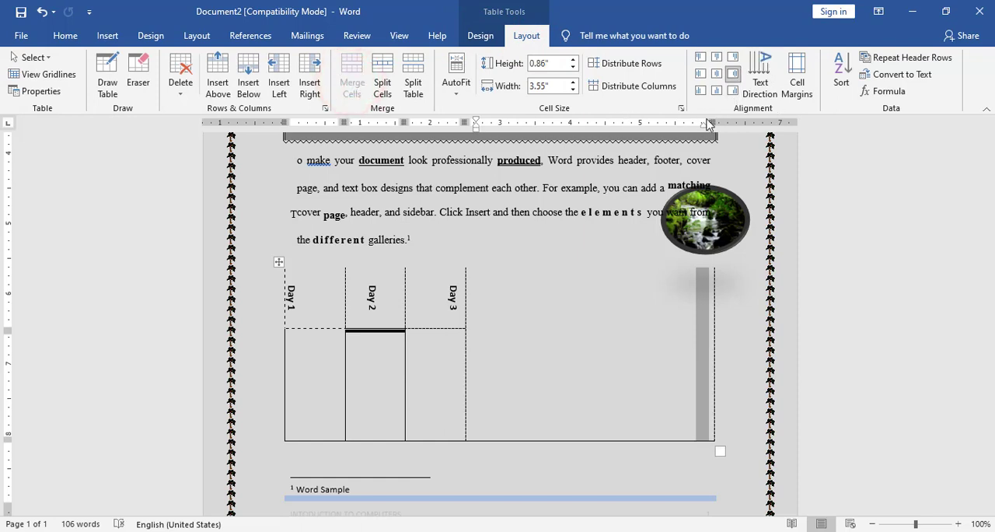
# Remove the bottom and right borders of the wide merged cell, keeping its dashed left border.
pyautogui.click(481, 35)
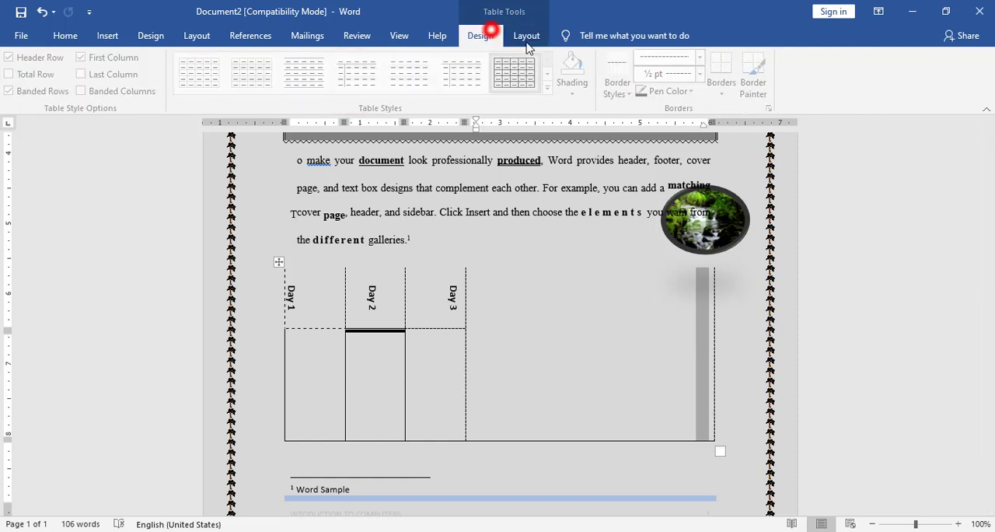
pyautogui.click(726, 94)
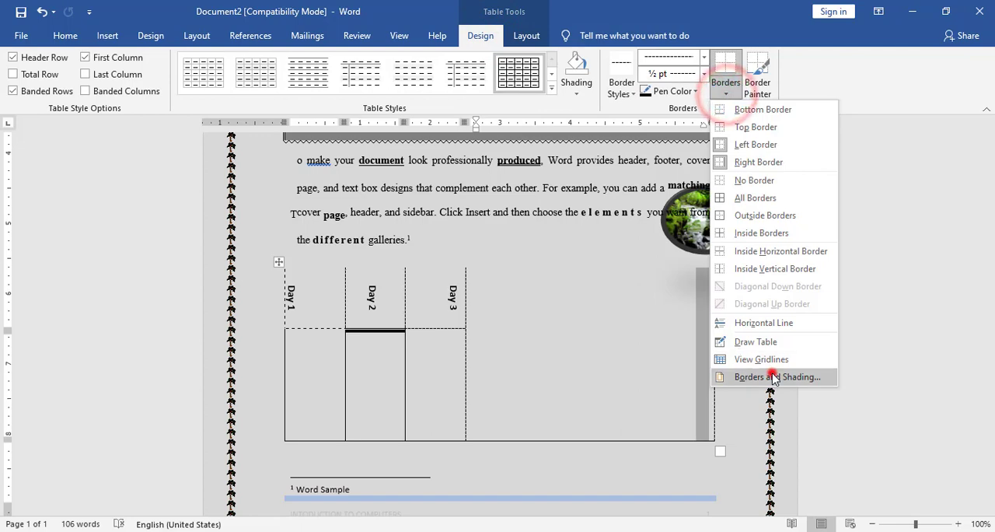
pyautogui.click(771, 373)
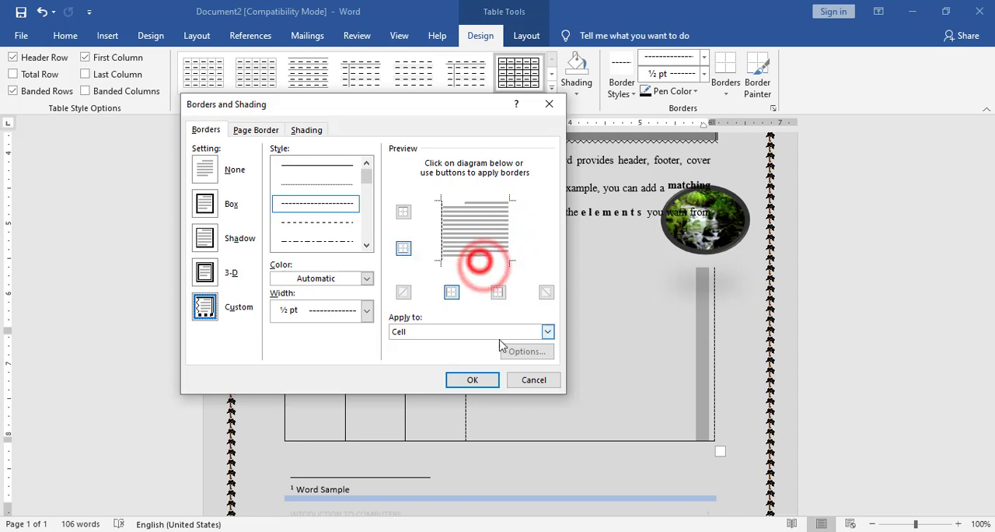
pyautogui.click(472, 379)
pyautogui.click(559, 365)
# Change the merged cell's text direction to horizontal and align its content top left.
pyautogui.click(499, 284)
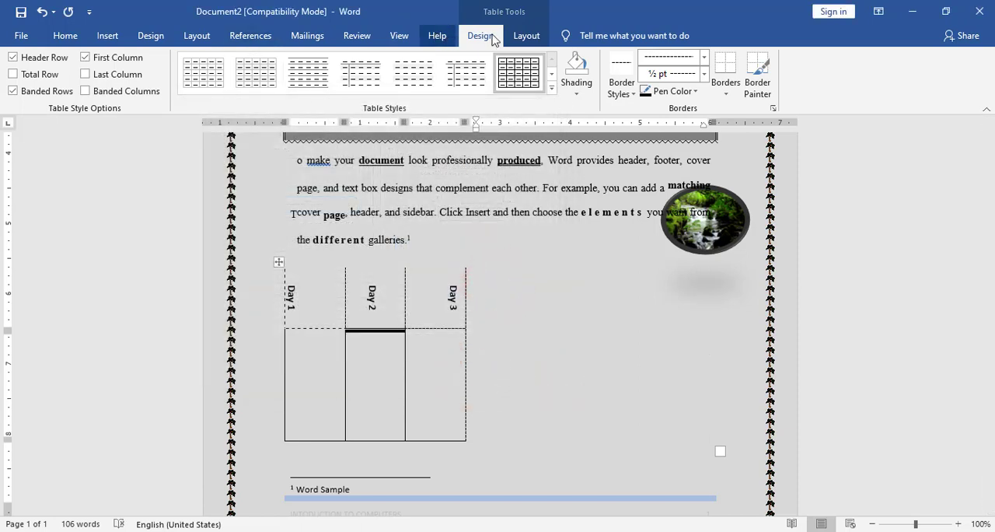
pyautogui.click(526, 35)
pyautogui.click(759, 63)
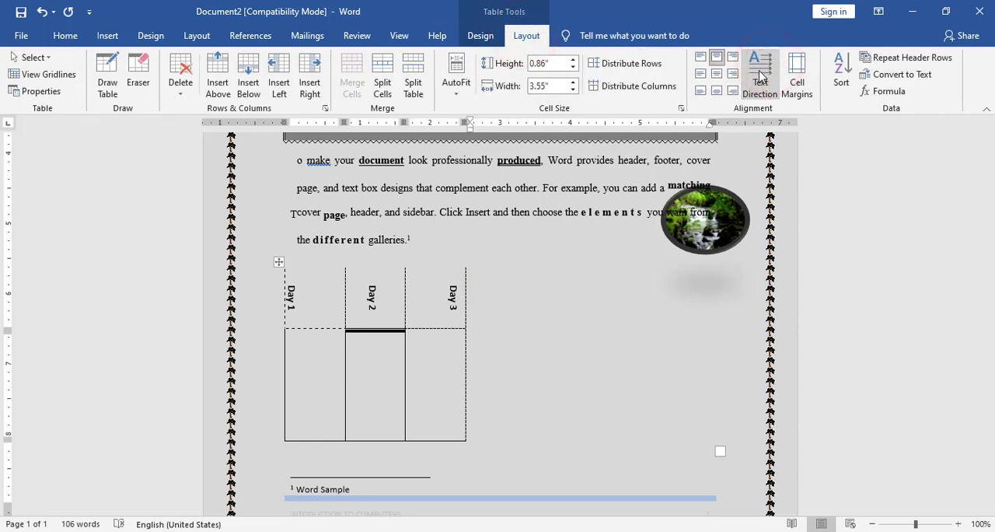
pyautogui.click(698, 59)
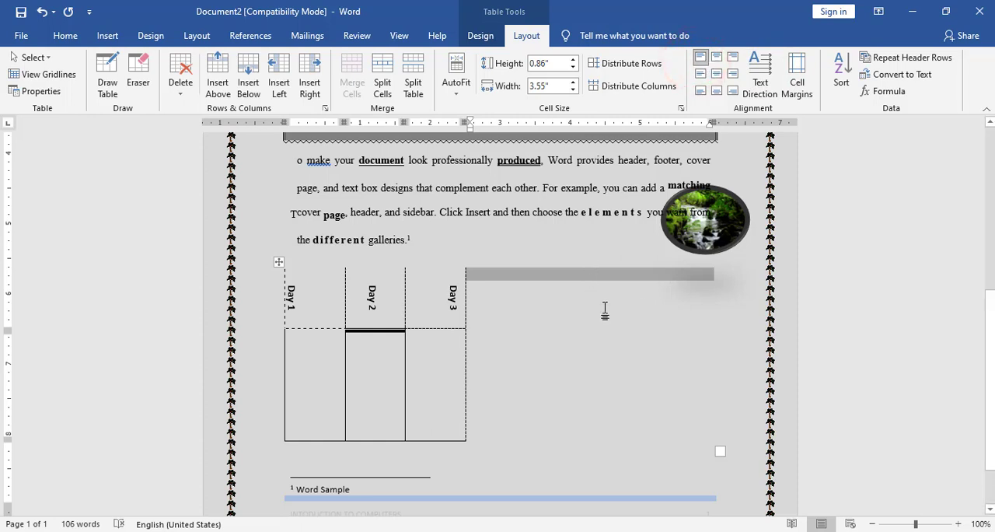
# Start a bulleted list with the arrowhead bullet in the merged cell and begin its first item with "Form".
pyautogui.click(526, 291)
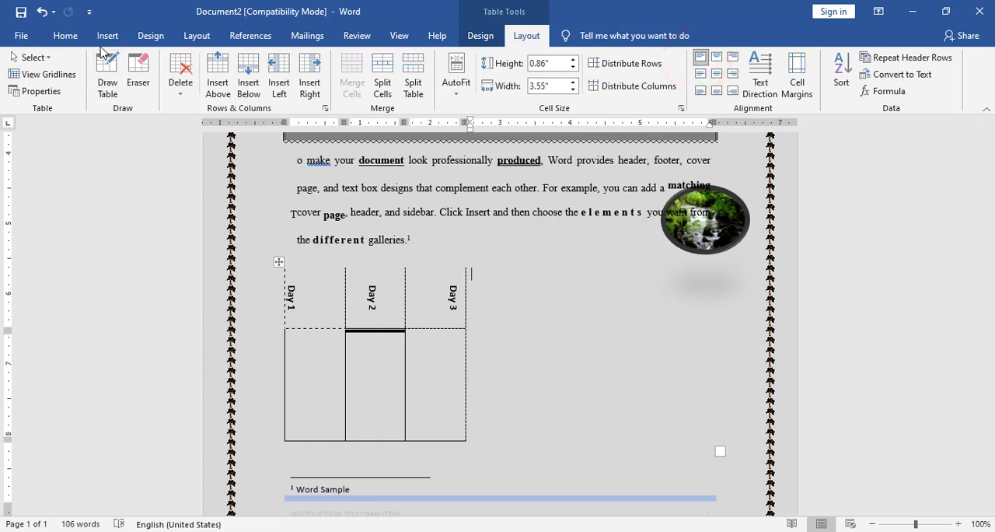
pyautogui.click(65, 36)
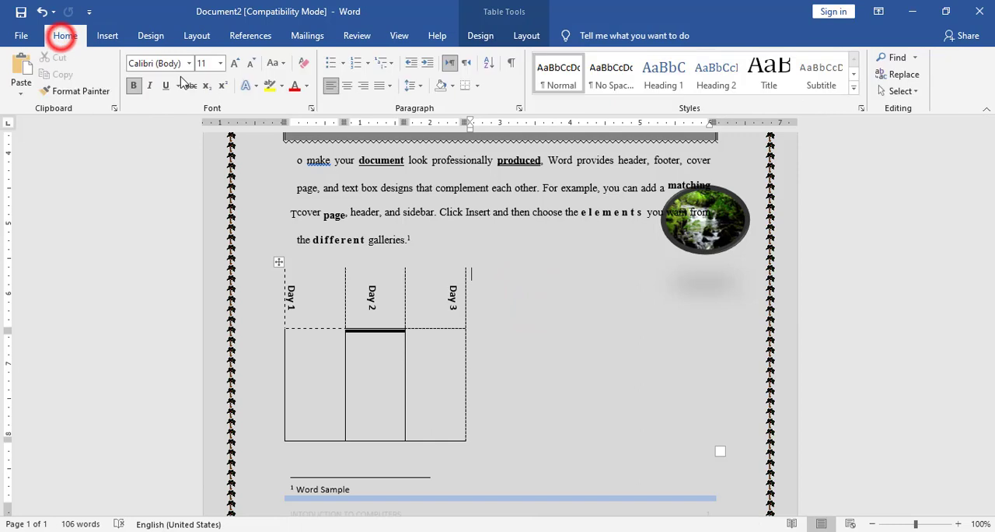
pyautogui.click(343, 64)
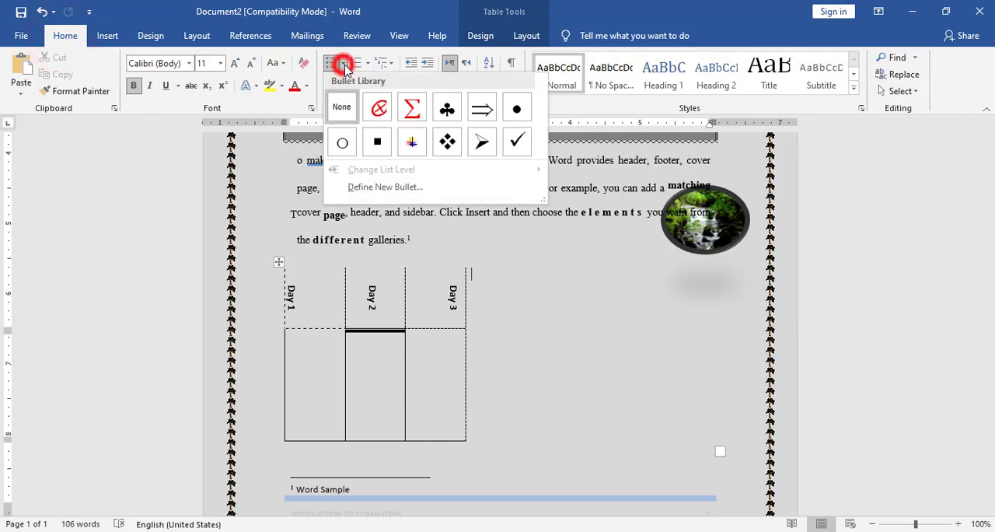
pyautogui.click(480, 142)
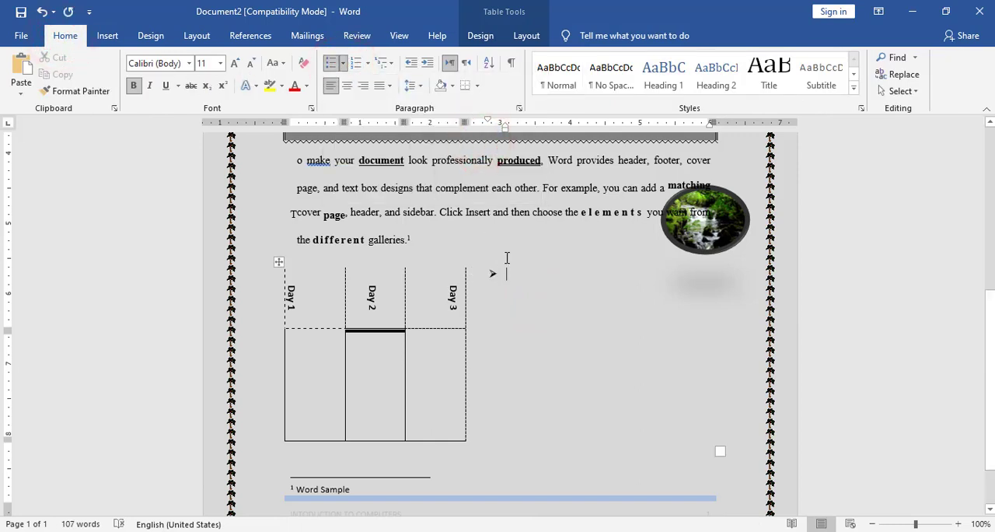
pyautogui.write('Formulas:')
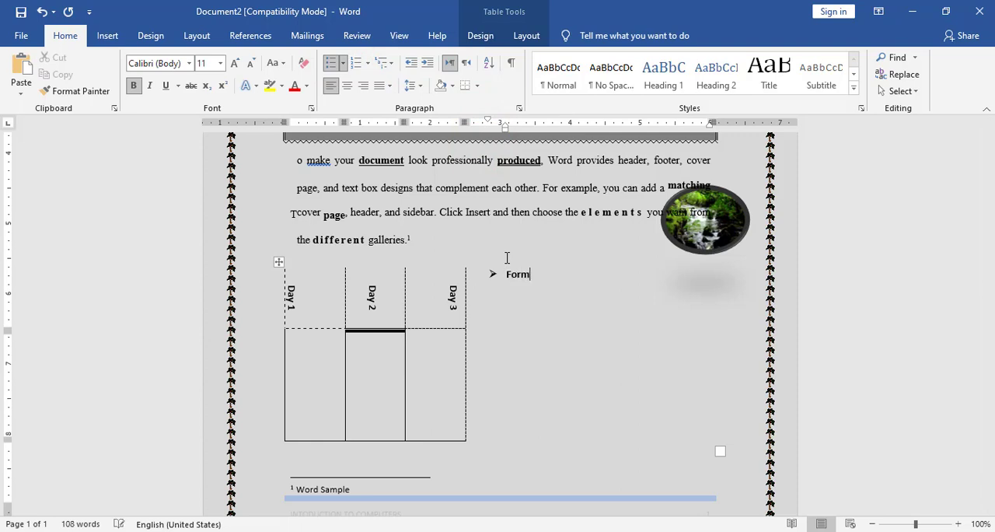
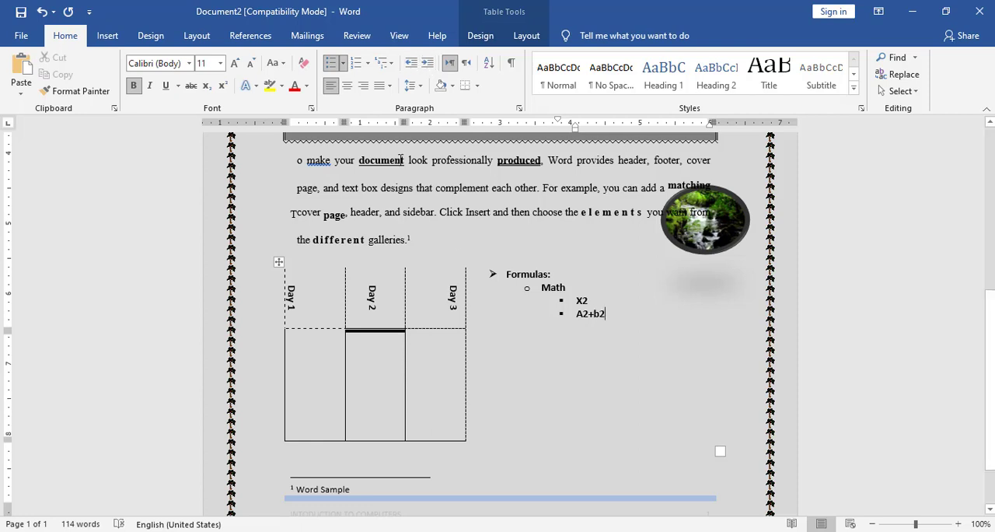
# Correct the second Math formula to "a2+b2" and add a "Chemistry" item with sub-items "H2O" and "CO2".
pyautogui.click(579, 313)
pyautogui.write('a')
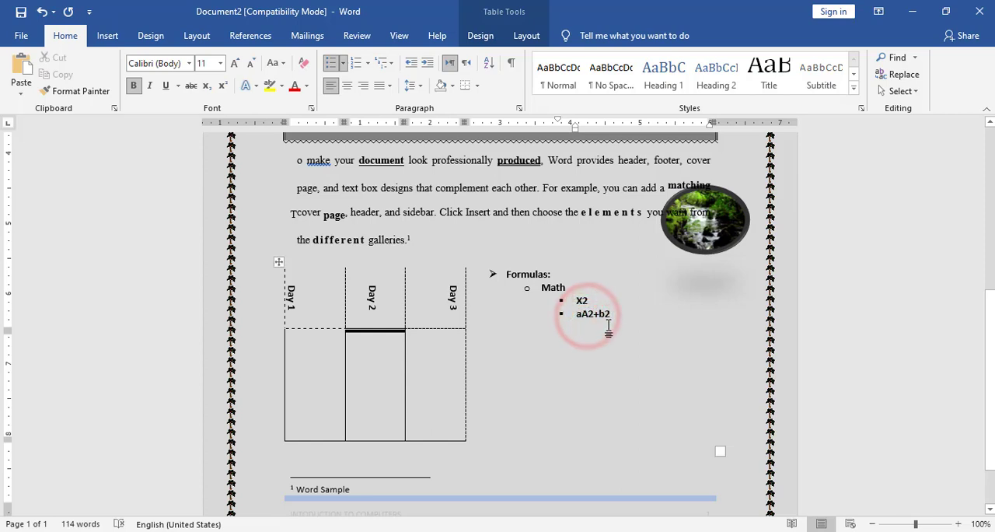
pyautogui.press('BackSpace')
pyautogui.click(618, 314)
pyautogui.press('Return')
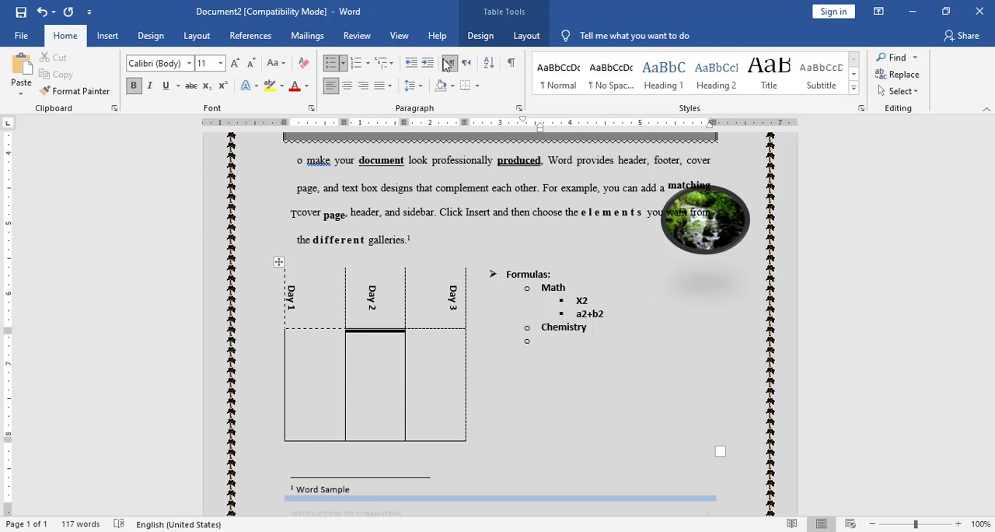
pyautogui.click(427, 66)
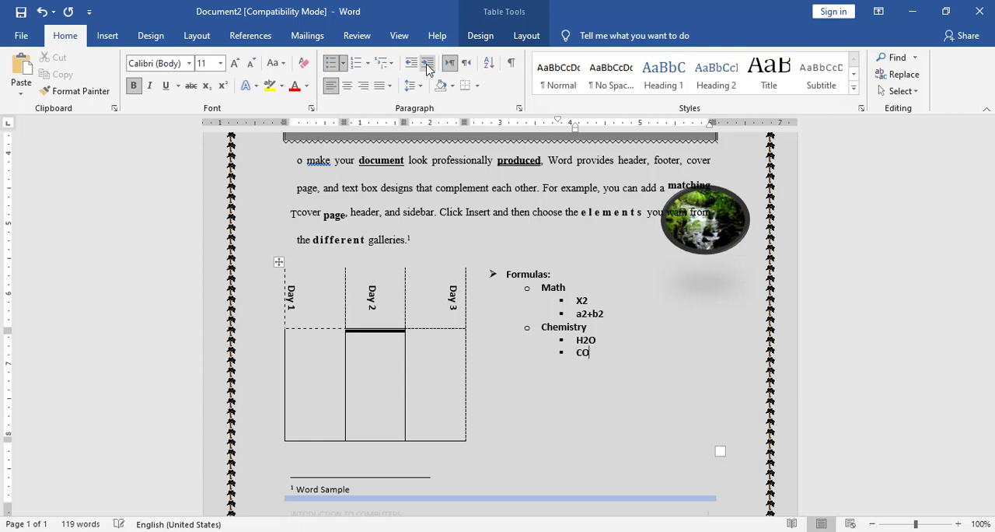
# Make every 2 in the Math formulas X2 and a2+b2 superscript.
pyautogui.doubleClick(580, 301)
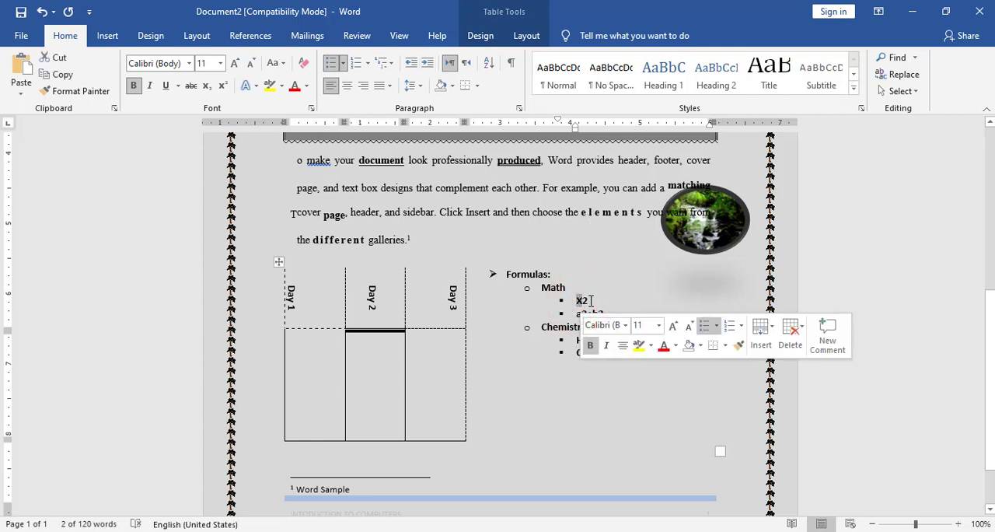
pyautogui.moveTo(593, 301); pyautogui.dragTo(584, 301)
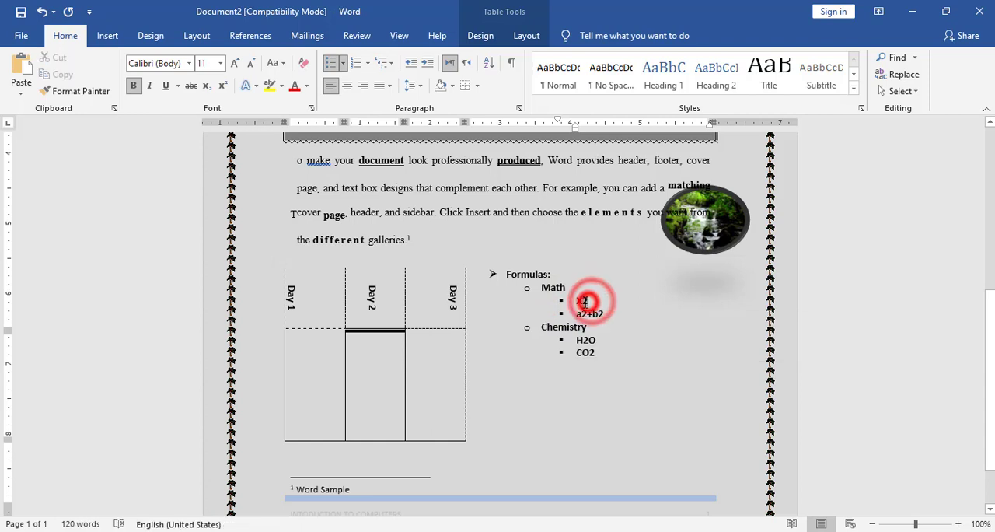
pyautogui.click(222, 85)
pyautogui.moveTo(604, 312); pyautogui.dragTo(586, 312)
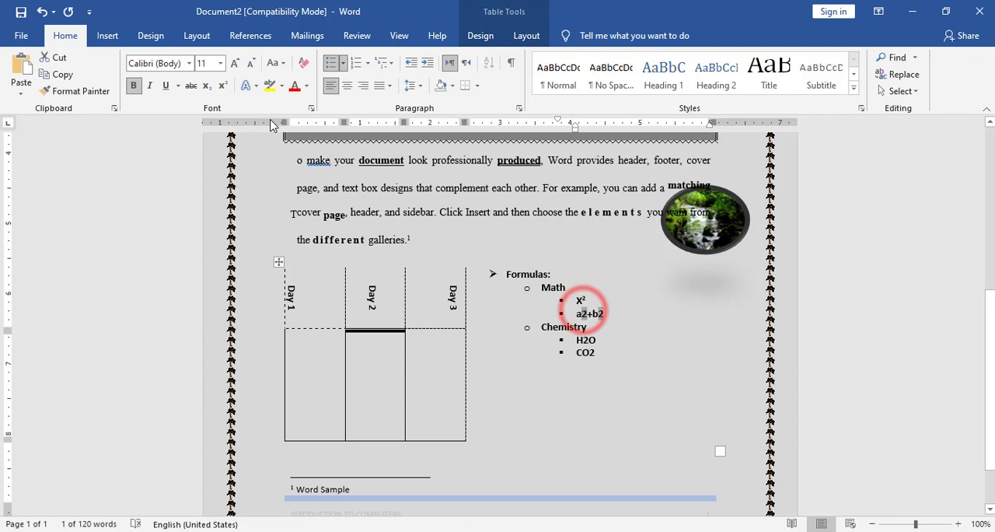
pyautogui.click(223, 85)
# Make the 2 in the Chemistry formulas H2O and CO2 subscript.
pyautogui.click(581, 341)
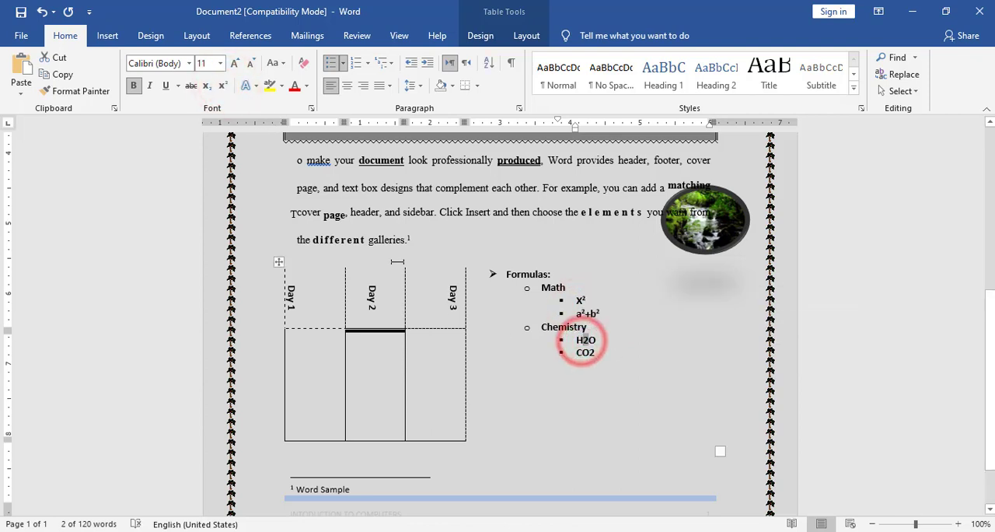
pyautogui.click(204, 88)
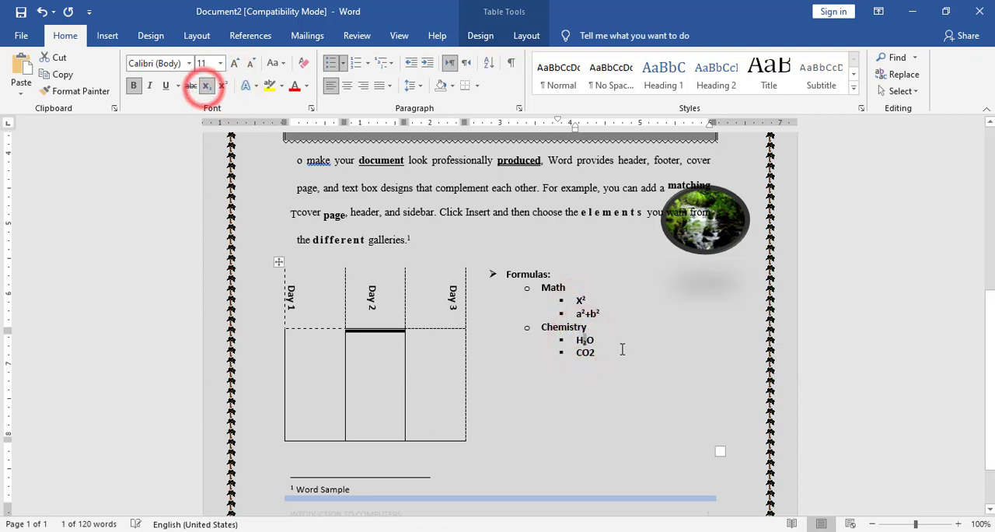
pyautogui.moveTo(597, 352); pyautogui.dragTo(591, 352)
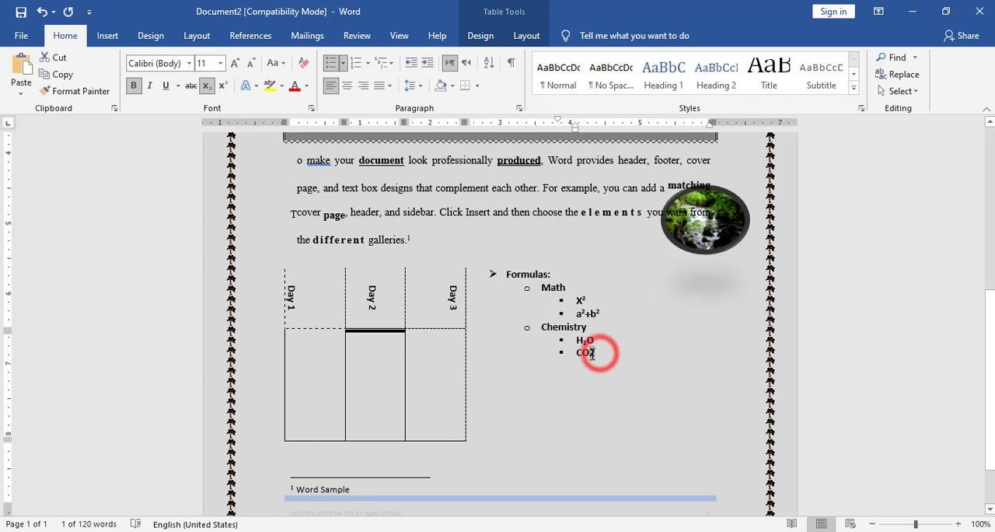
pyautogui.click(205, 88)
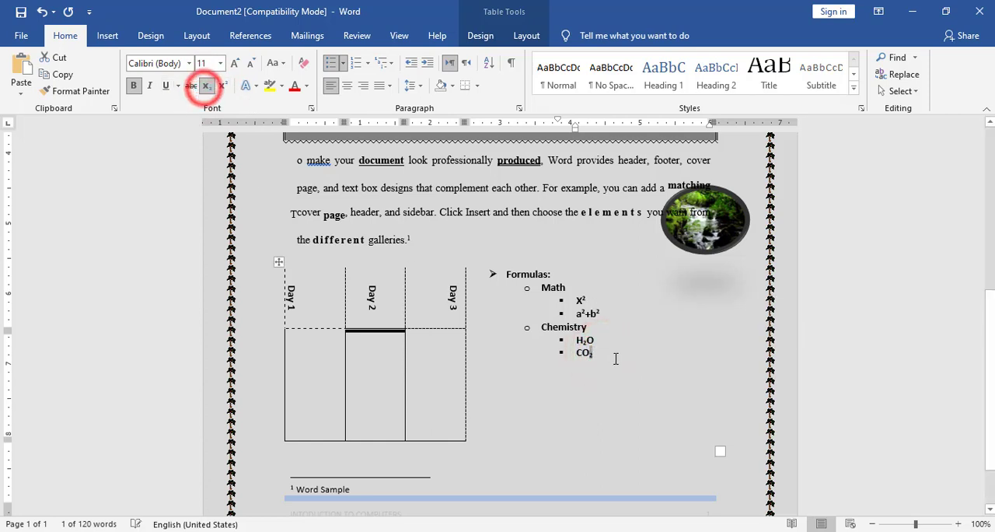
# Increase the font size of the whole Formulas list to 18.
pyautogui.click(615, 354)
pyautogui.hotkey('ctrl', 'a')
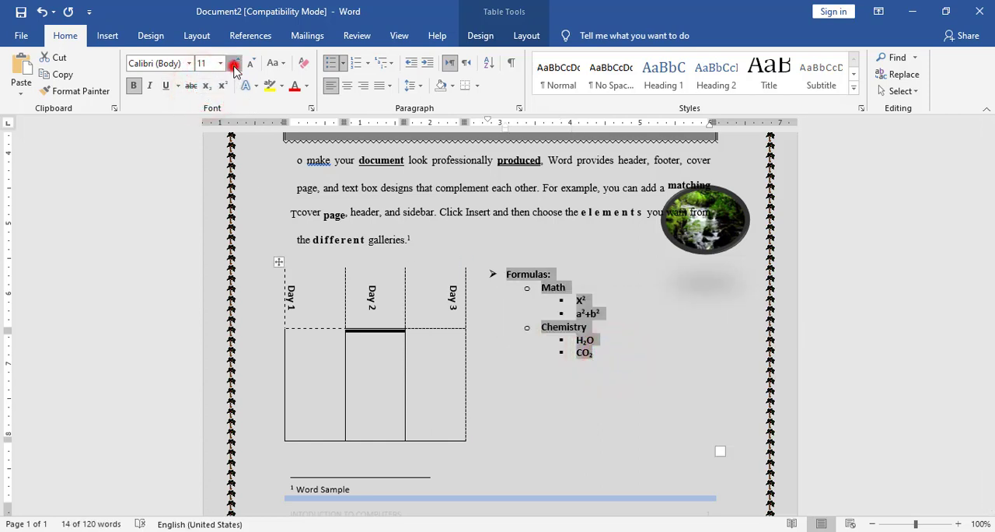
pyautogui.click(234, 65)
pyautogui.click(234, 64)
pyautogui.click(234, 65)
pyautogui.click(234, 64)
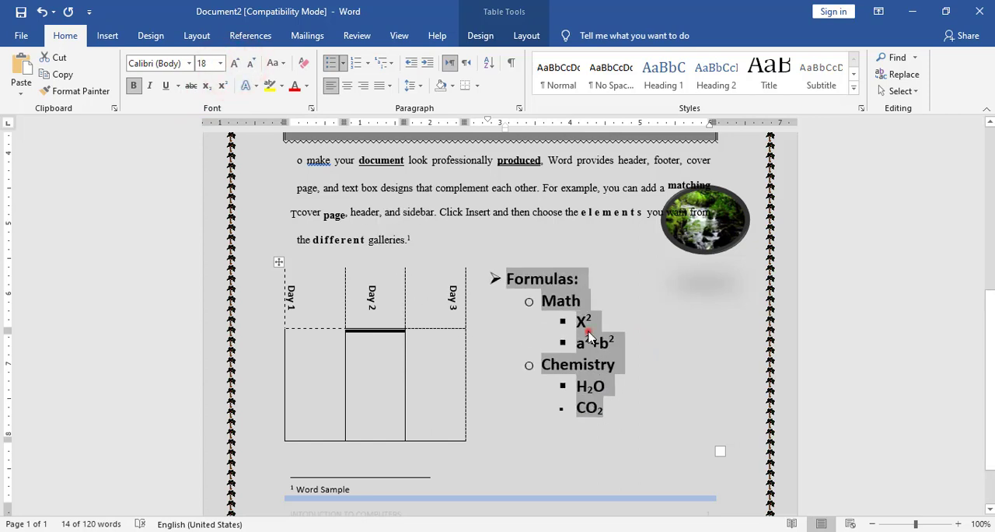
pyautogui.click(588, 332)
# Change the second-level bullets to the four-diamond symbol and the third-level bullets to the multicoloured cross picture.
pyautogui.click(528, 302)
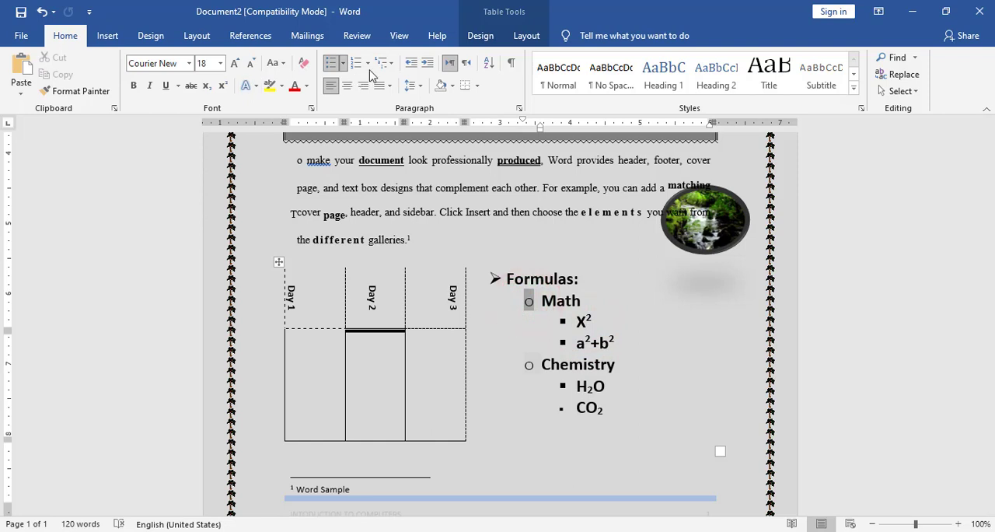
pyautogui.click(344, 66)
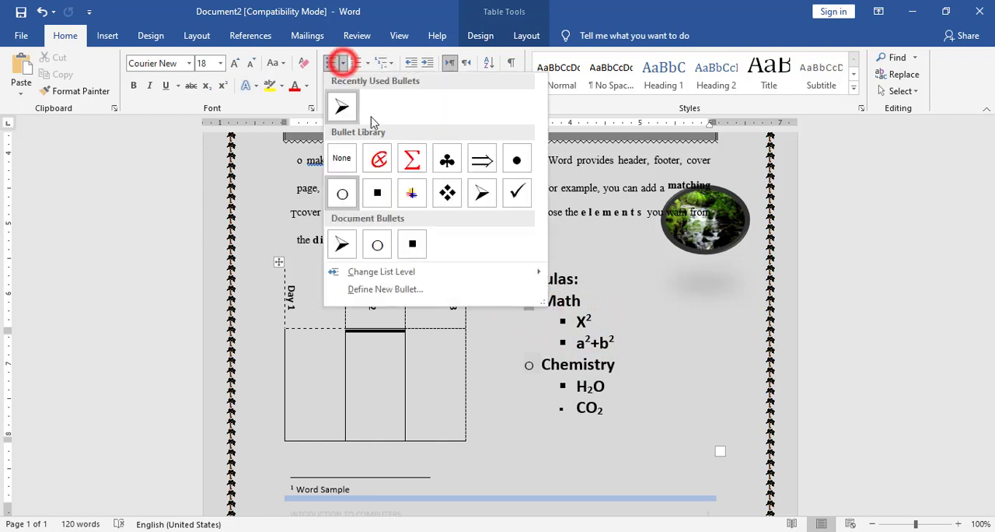
pyautogui.click(447, 189)
pyautogui.click(562, 321)
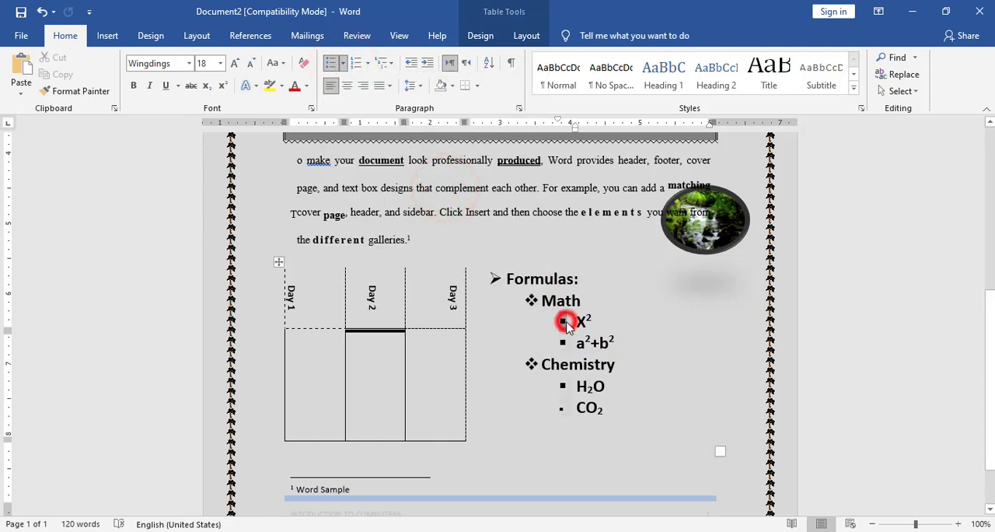
pyautogui.click(343, 63)
pyautogui.click(412, 193)
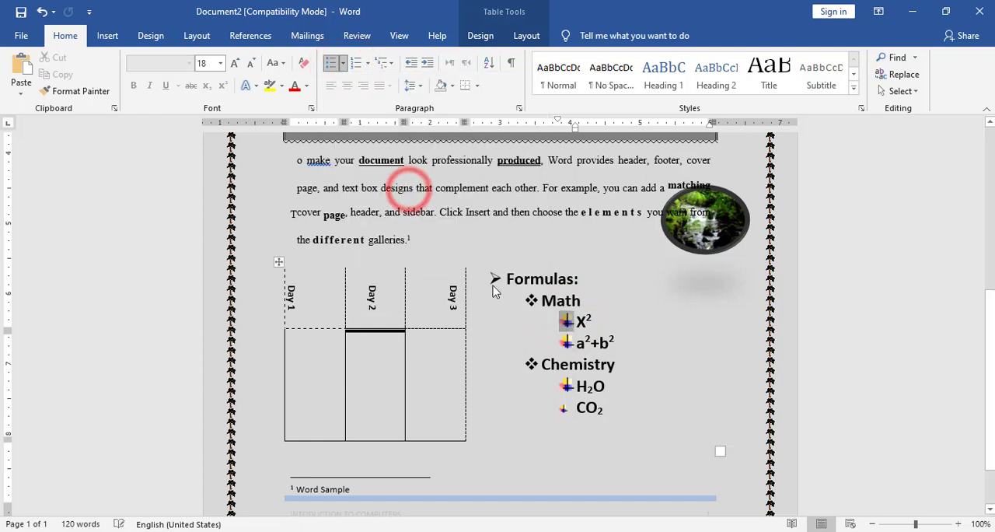
# Enlarge the bullet of the CO2 item to match the size of the other picture bullets.
pyautogui.click(565, 407)
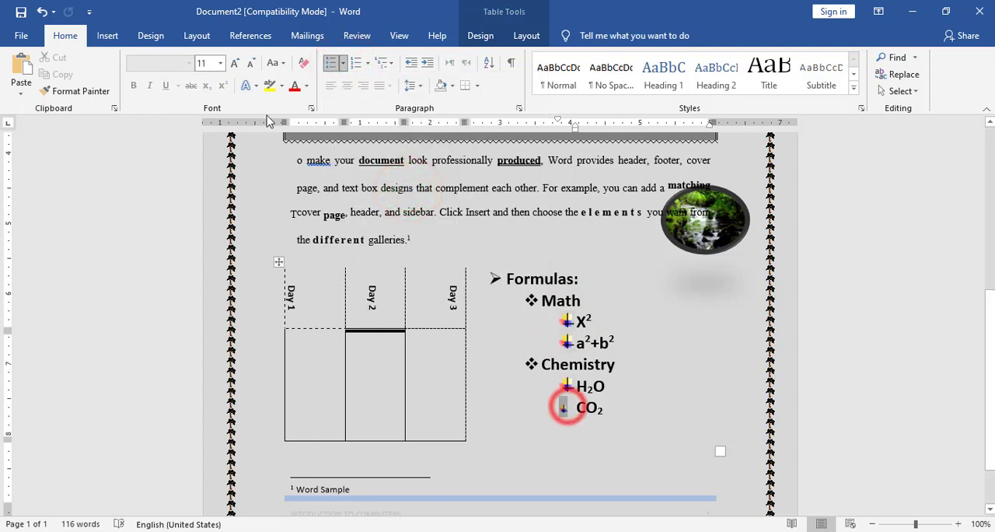
pyautogui.click(233, 62)
pyautogui.click(235, 63)
pyautogui.click(235, 63)
pyautogui.click(235, 63)
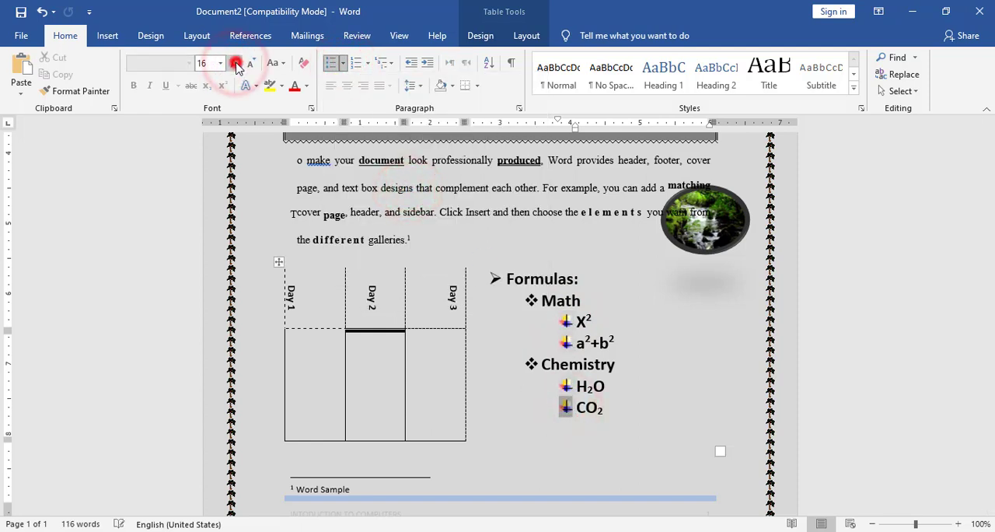
pyautogui.click(234, 63)
pyautogui.click(568, 251)
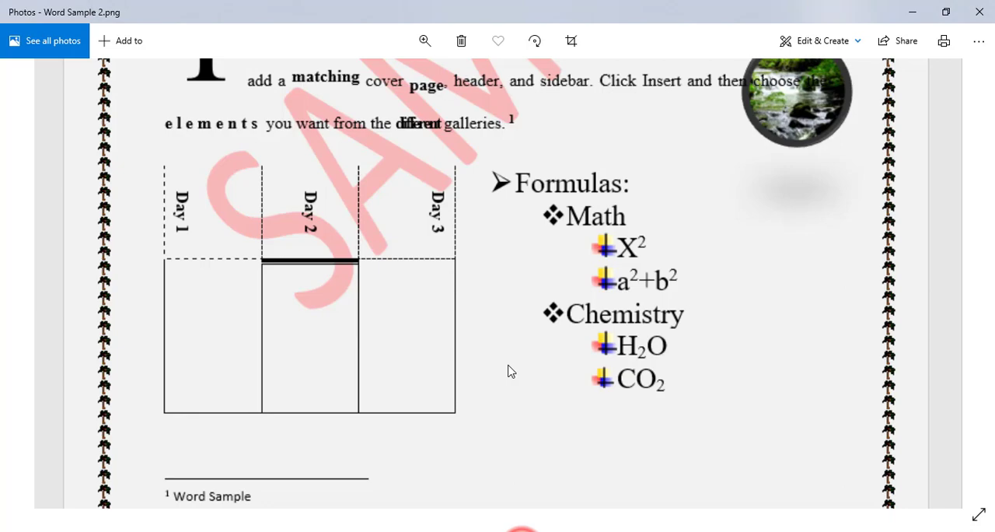
# Switch to the reference image Word Sample 2.png in Photos, examine its text, table, list and footer, and return to Word.
pyautogui.moveTo(509, 371); pyautogui.dragTo(579, 396)
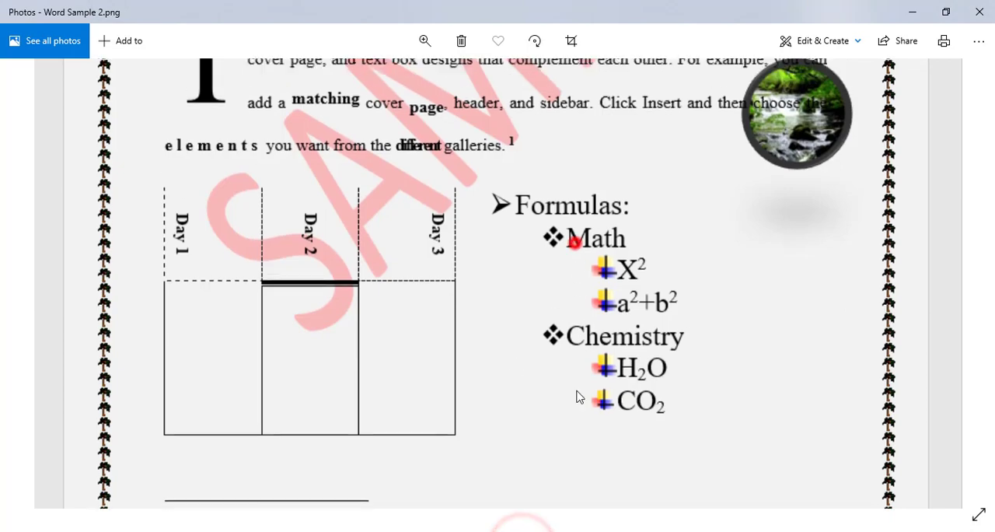
pyautogui.scroll(8, 613, 231)
pyautogui.scroll(-3, 570, 335)
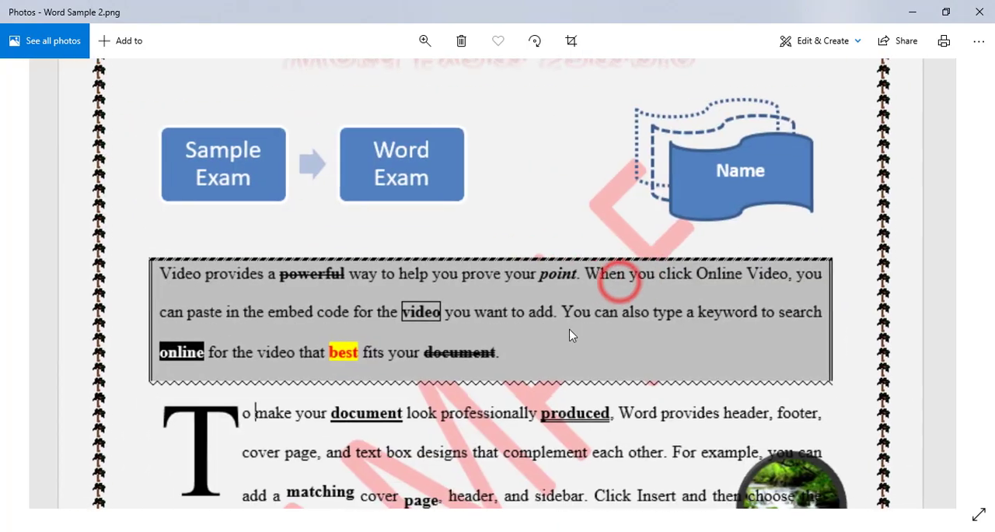
pyautogui.scroll(-6, 570, 335)
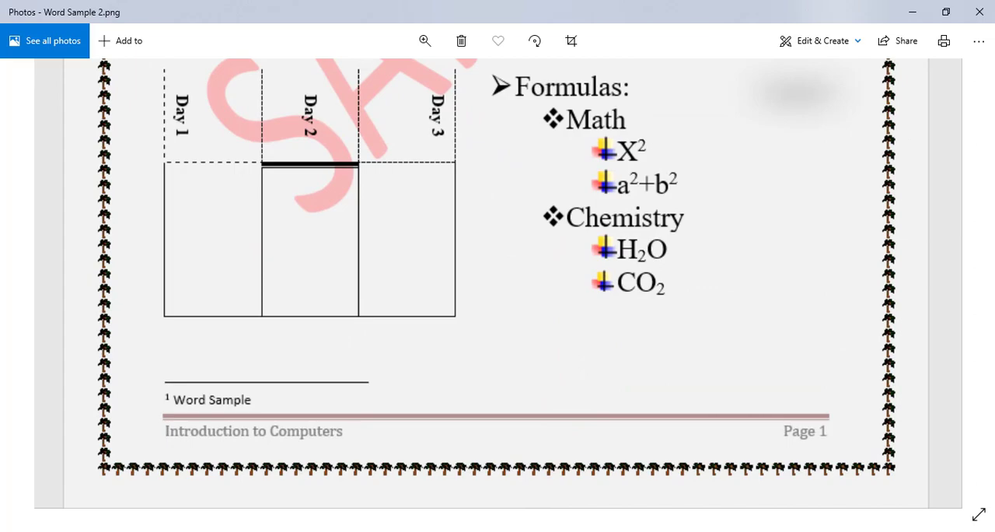
pyautogui.moveTo(444, 528)
pyautogui.click(541, 492)
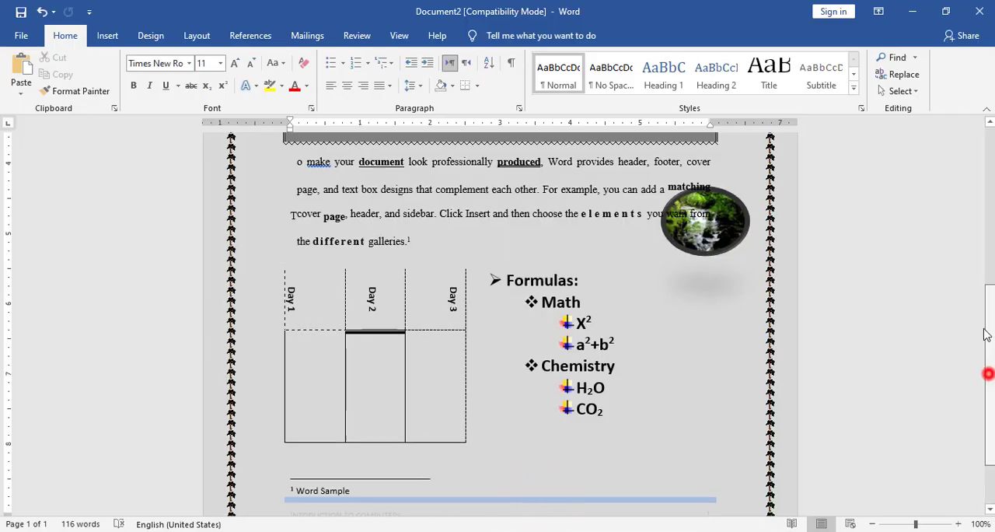